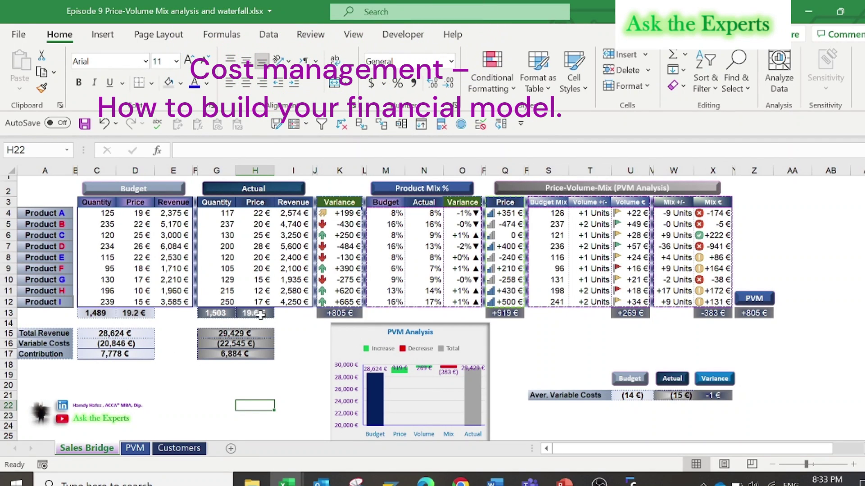
Inspect Product E's variance and budget mix formulas in K8 and M8.
{"action": "left_click", "coordinate": [351, 258]}
{"action": "double_click", "coordinate": [351, 258]}
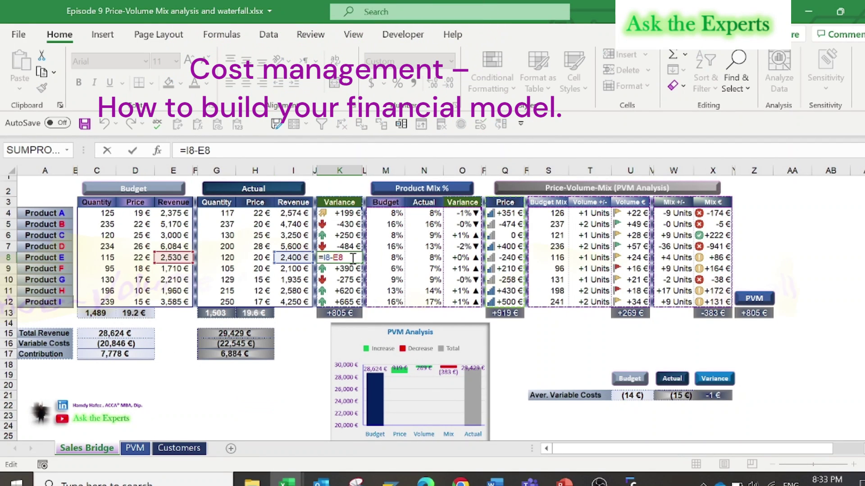
{"action": "double_click", "coordinate": [385, 258]}
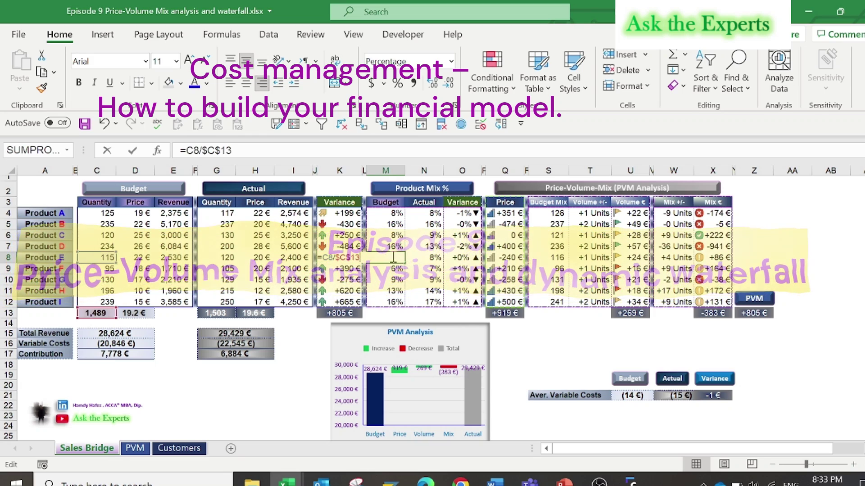
{"action": "key", "text": "Escape"}
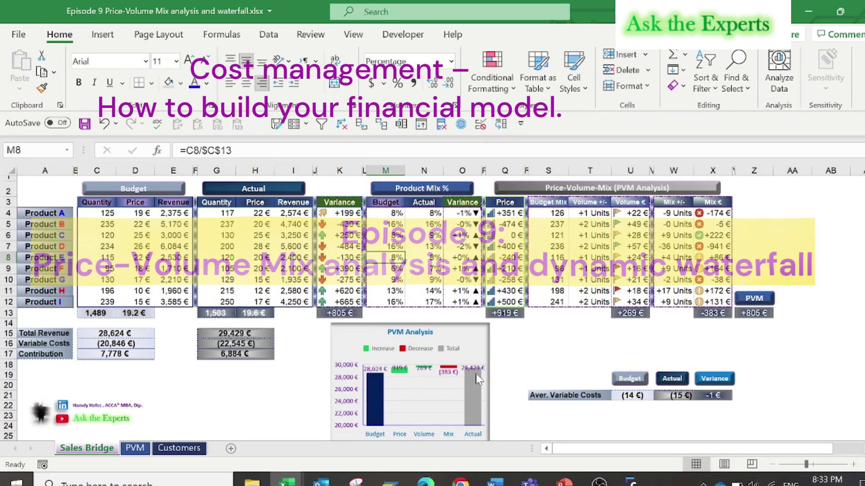
On the PVM sheet, cycle the A3 customer dropdown through Zero Ball, Caromy and Red Sea.
{"action": "left_click", "coordinate": [143, 450]}
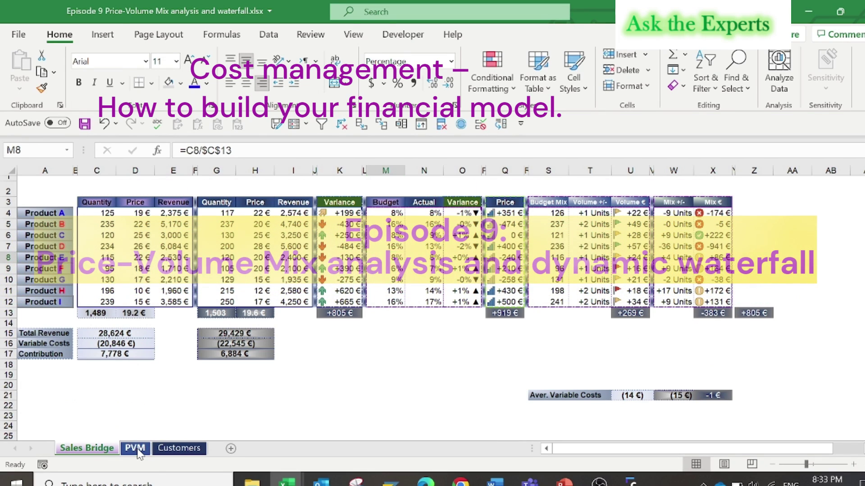
{"action": "left_click", "coordinate": [57, 203]}
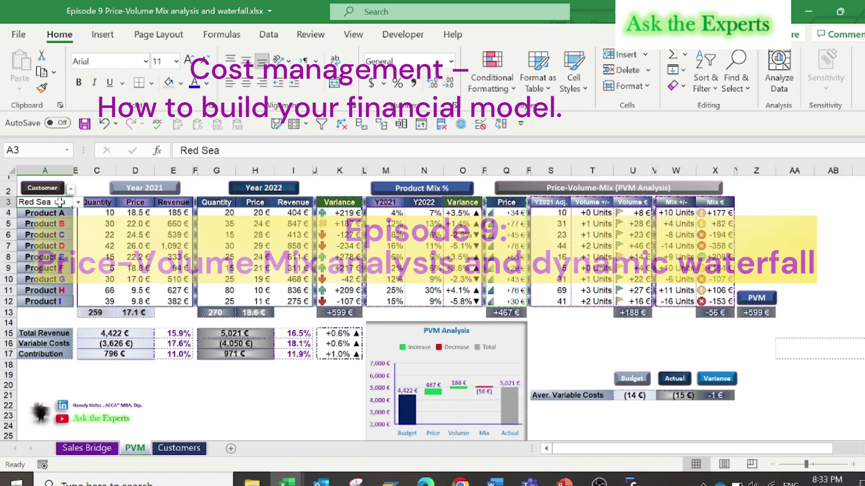
{"action": "left_click", "coordinate": [78, 203]}
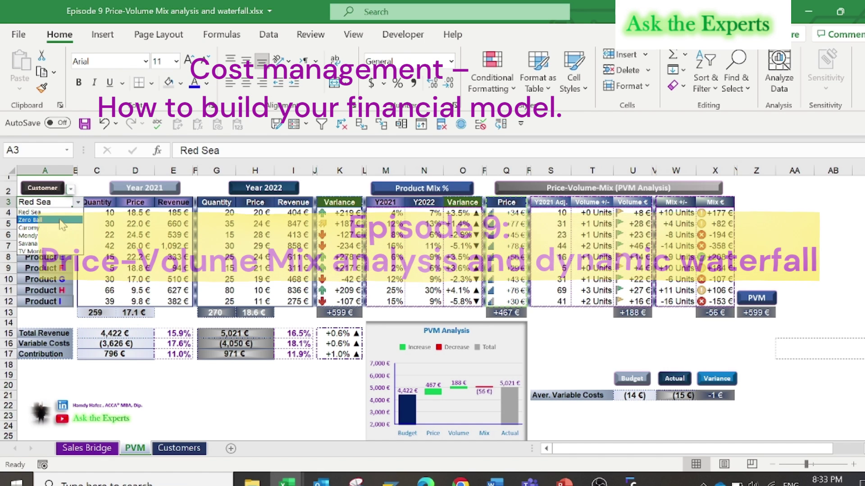
{"action": "left_click", "coordinate": [67, 221]}
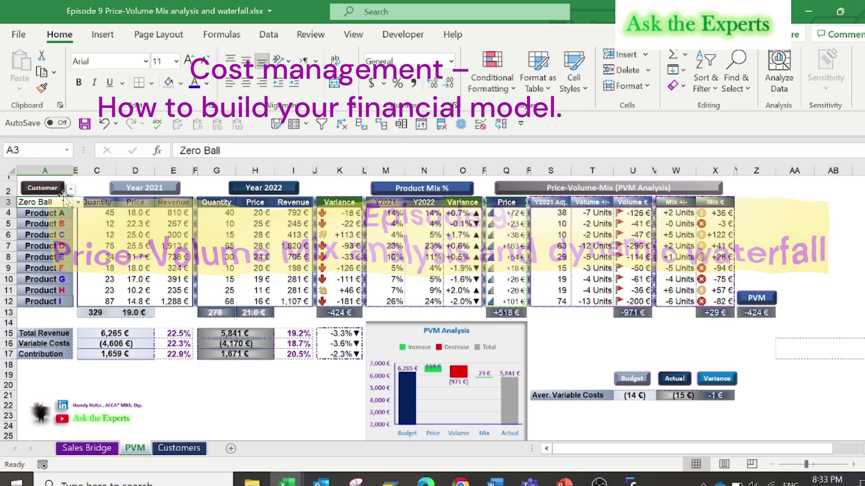
{"action": "left_click", "coordinate": [78, 203]}
{"action": "left_click", "coordinate": [45, 216]}
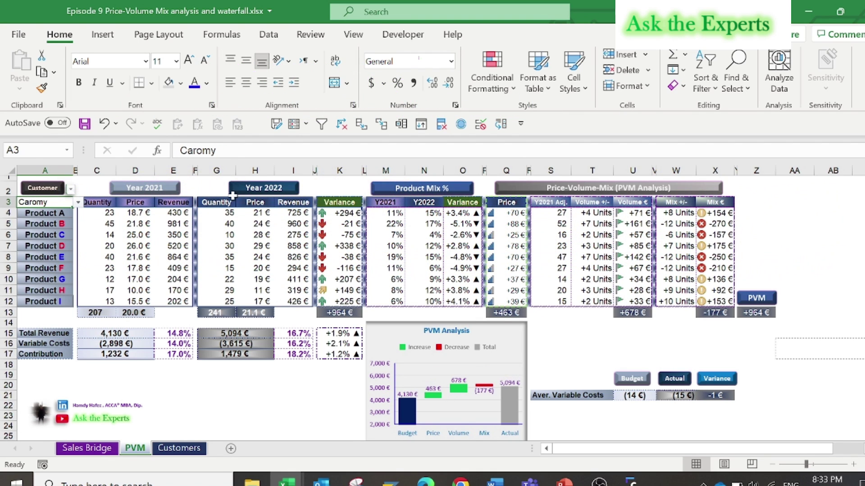
{"action": "left_click", "coordinate": [78, 203]}
{"action": "left_click", "coordinate": [36, 213]}
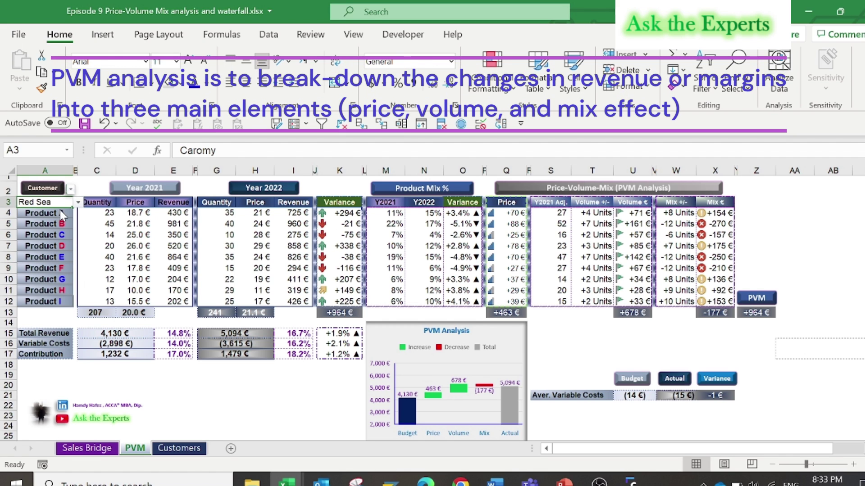
Back on Sales Bridge, review the K8 and M8 formulas again without changing them.
{"action": "key", "text": "ctrl+Page_Up"}
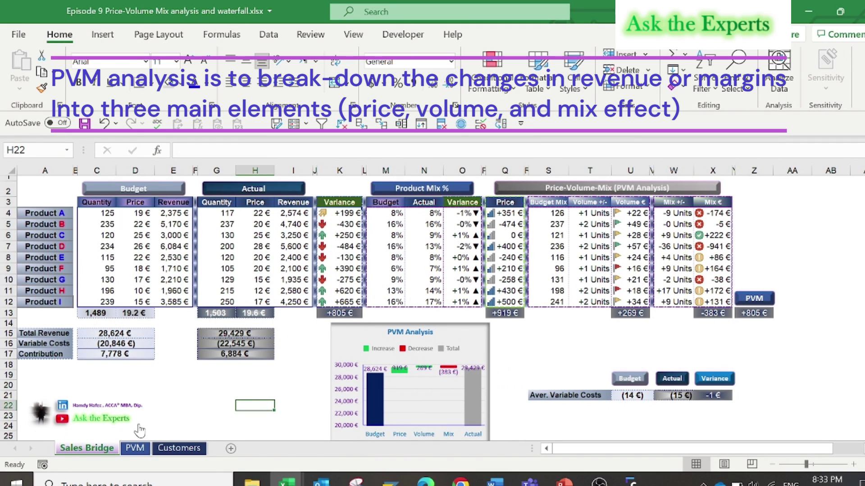
{"action": "double_click", "coordinate": [352, 259]}
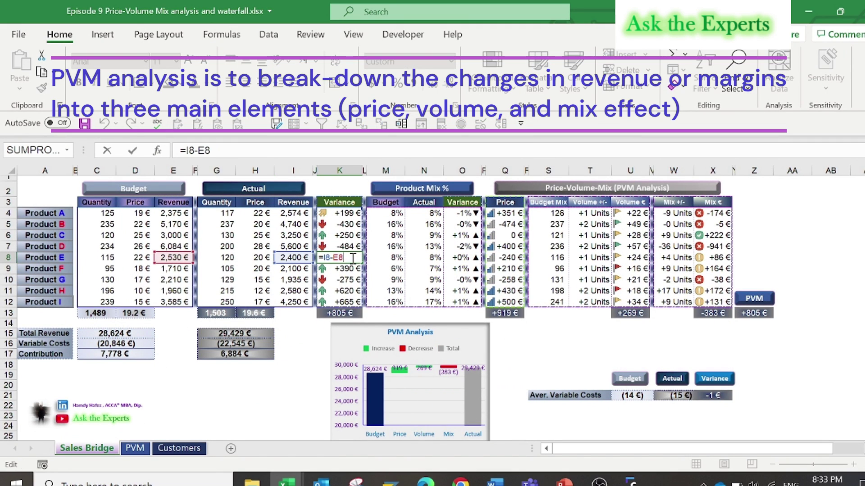
{"action": "key", "text": "Escape"}
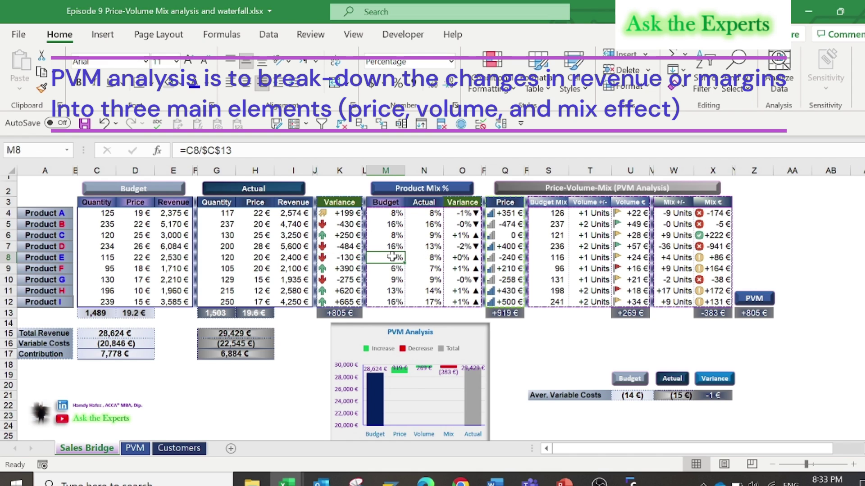
{"action": "double_click", "coordinate": [397, 258]}
{"action": "key", "text": "Escape"}
On the PVM sheet, pick Zero Ball and then Caromy as the A3 customer.
{"action": "left_click", "coordinate": [137, 449]}
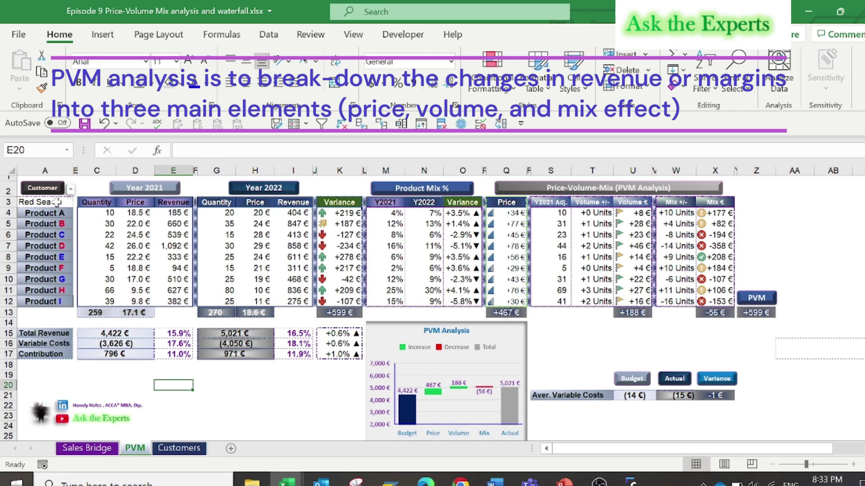
{"action": "left_click", "coordinate": [58, 204]}
{"action": "left_click", "coordinate": [78, 203]}
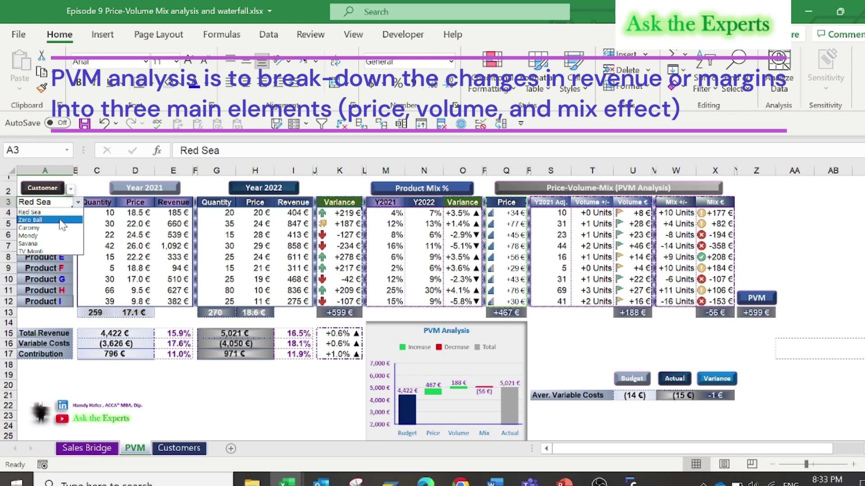
{"action": "left_click", "coordinate": [59, 218]}
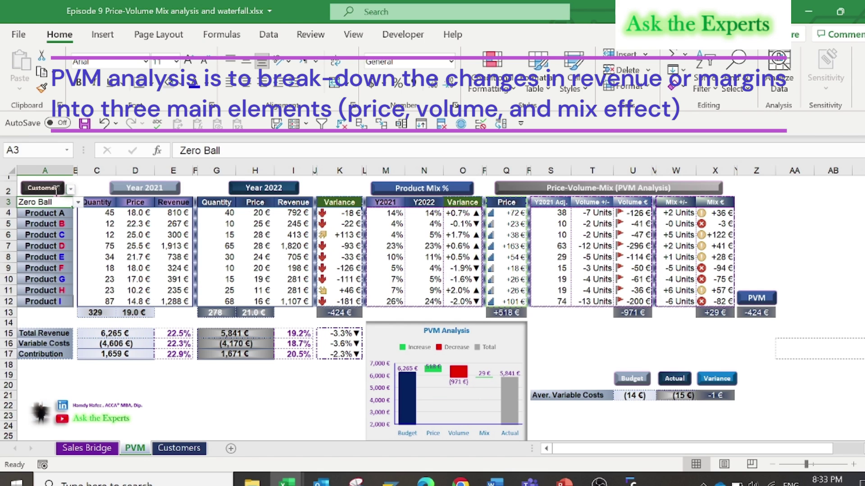
{"action": "left_click", "coordinate": [79, 204]}
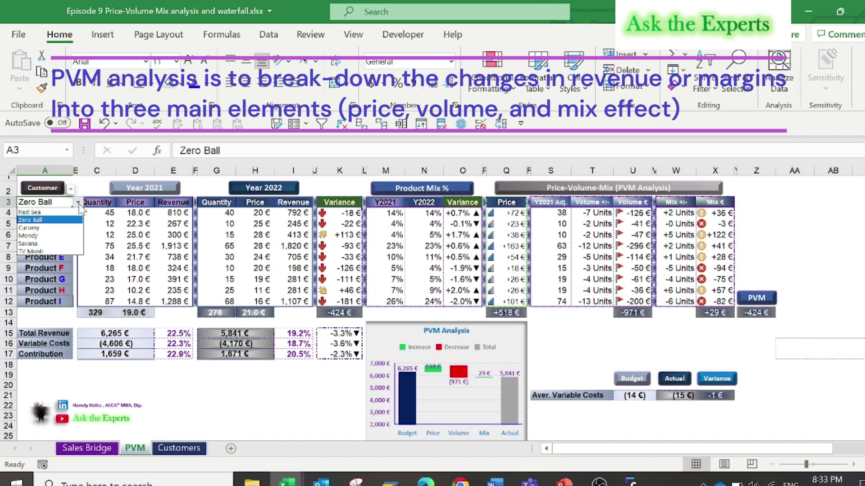
{"action": "left_click", "coordinate": [62, 230]}
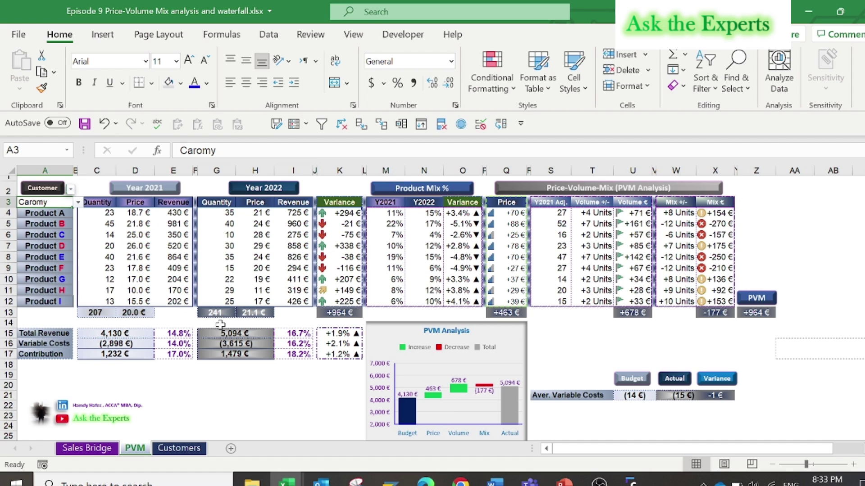
{"action": "left_click", "coordinate": [78, 203]}
{"action": "left_click", "coordinate": [62, 214]}
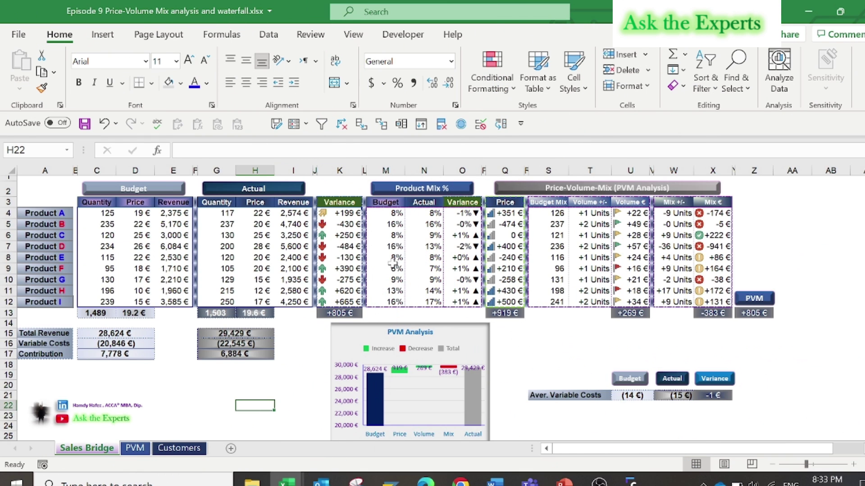
Check the K8 variance and M8 budget mix formulas unchanged, then go to the PVM sheet.
{"action": "left_click", "coordinate": [352, 259]}
{"action": "double_click", "coordinate": [352, 258]}
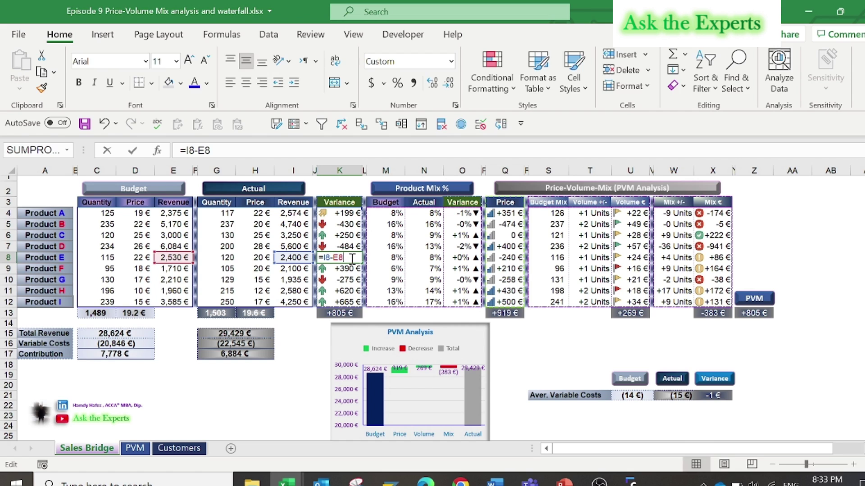
{"action": "key", "text": "ctrl+Return"}
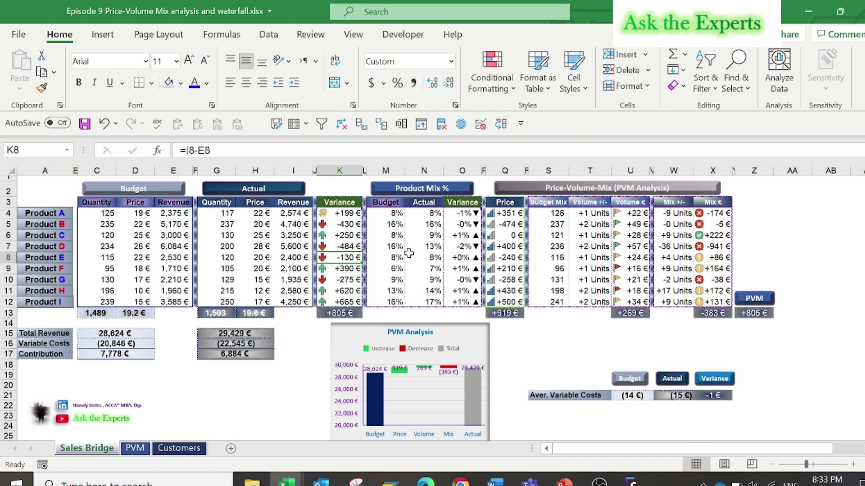
{"action": "left_click", "coordinate": [392, 257]}
{"action": "double_click", "coordinate": [392, 257]}
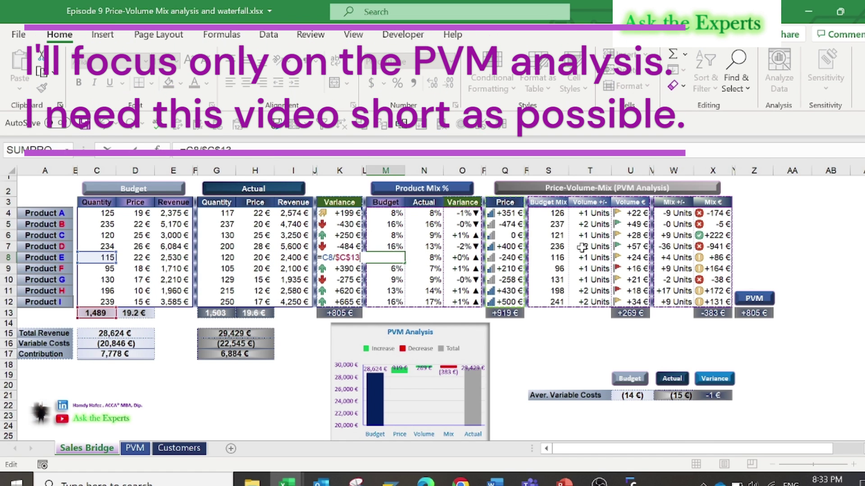
{"action": "key", "text": "ctrl+Return"}
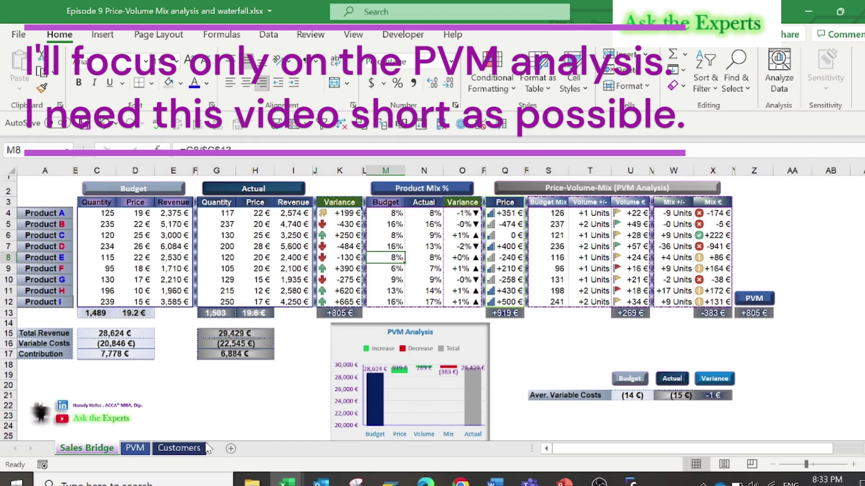
{"action": "left_click", "coordinate": [135, 447]}
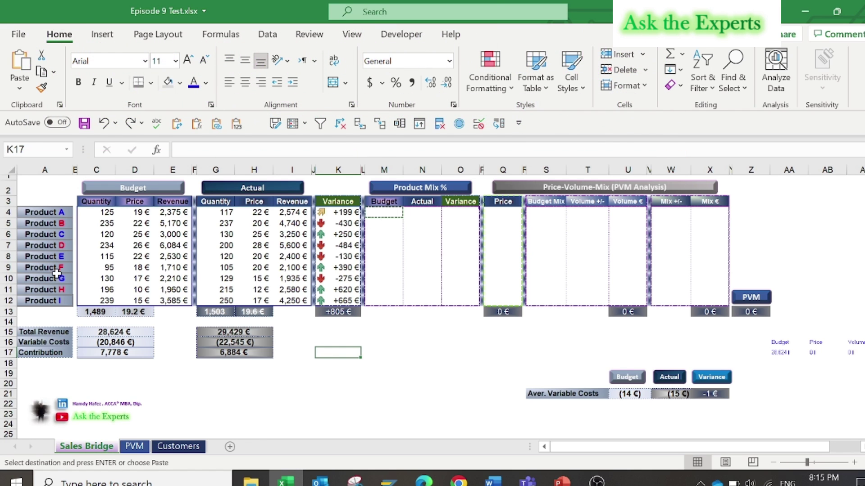
{"action": "left_click", "coordinate": [104, 221]}
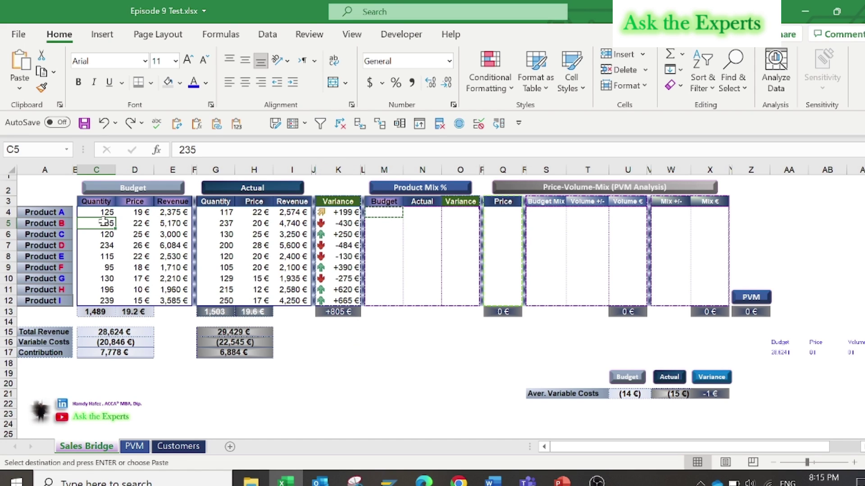
{"action": "left_click", "coordinate": [138, 224]}
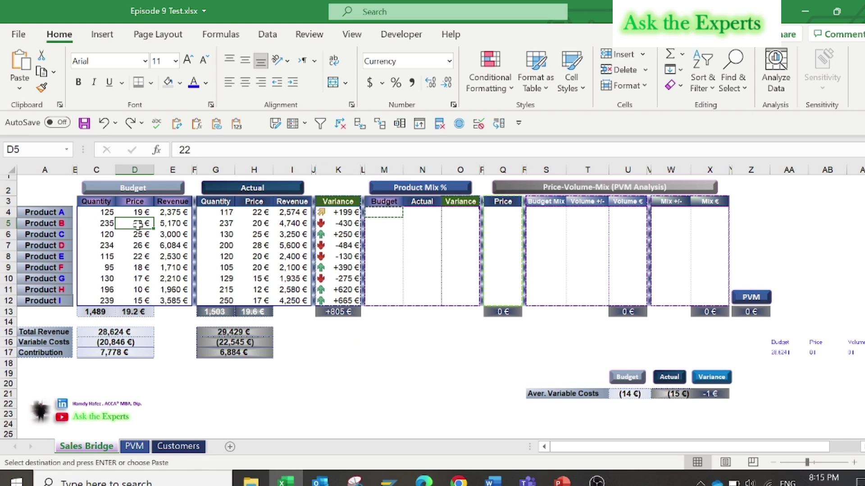
{"action": "left_click", "coordinate": [175, 222]}
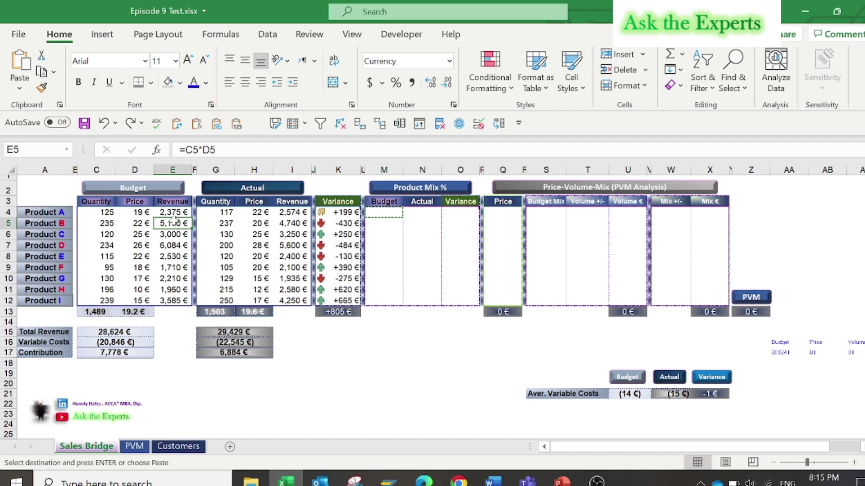
{"action": "double_click", "coordinate": [174, 222]}
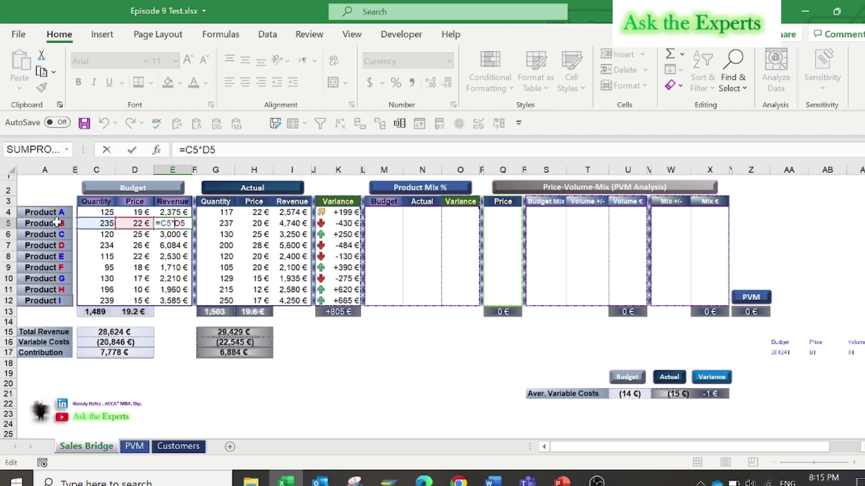
{"action": "key", "text": "Escape"}
{"action": "left_click", "coordinate": [224, 256]}
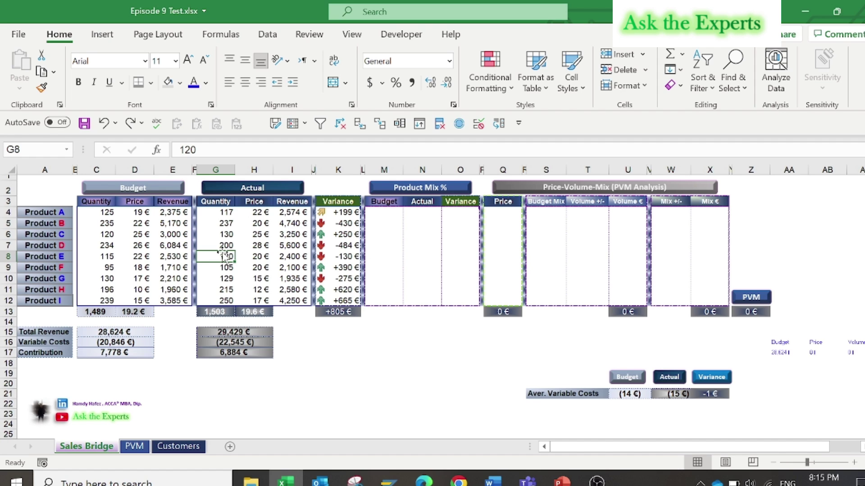
{"action": "left_click", "coordinate": [226, 224]}
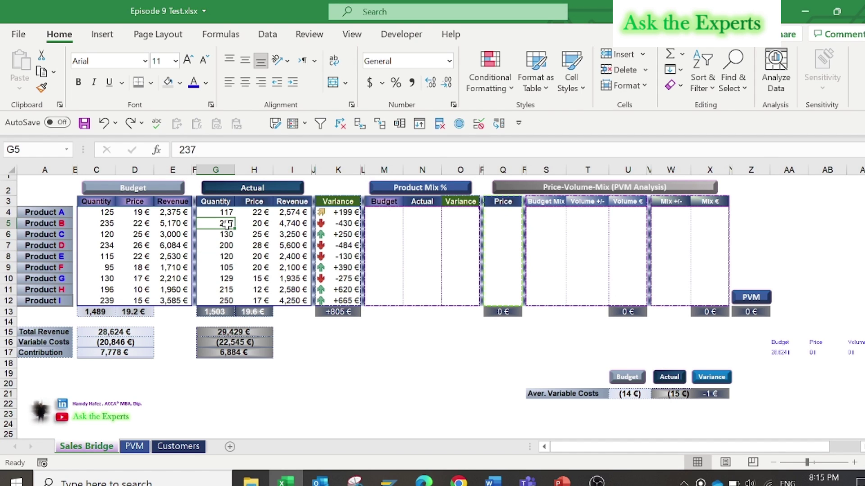
{"action": "left_click", "coordinate": [258, 227]}
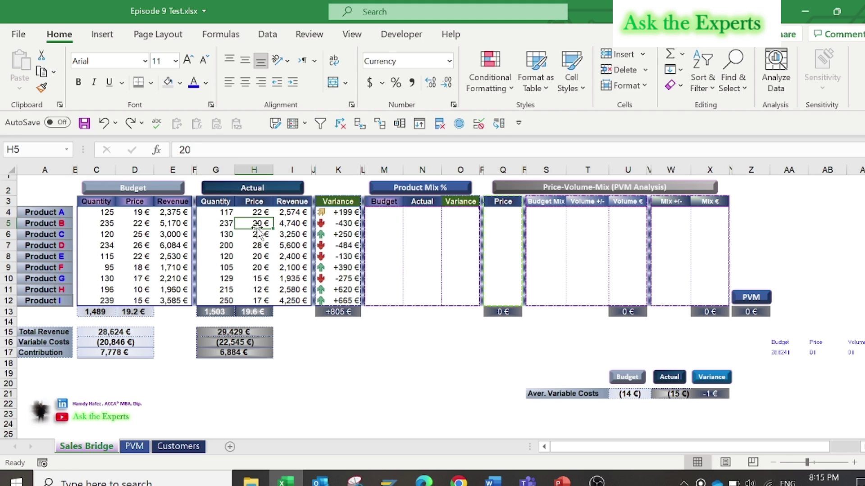
{"action": "left_click", "coordinate": [290, 234]}
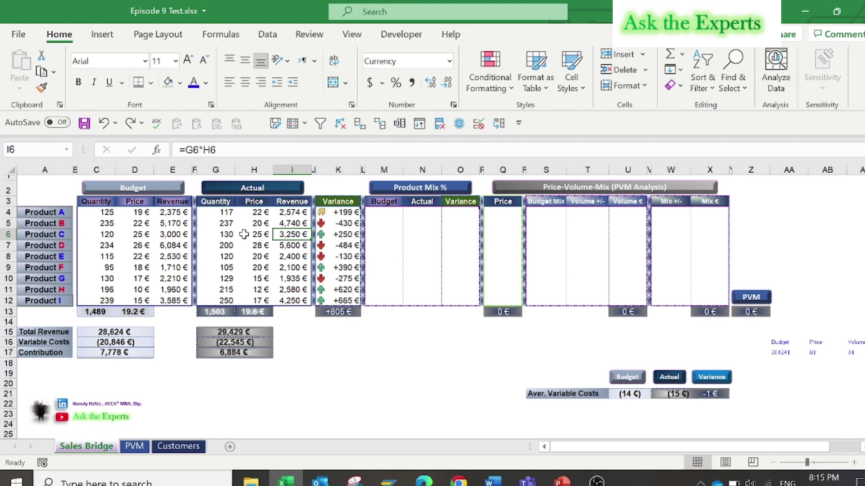
{"action": "left_click", "coordinate": [227, 235]}
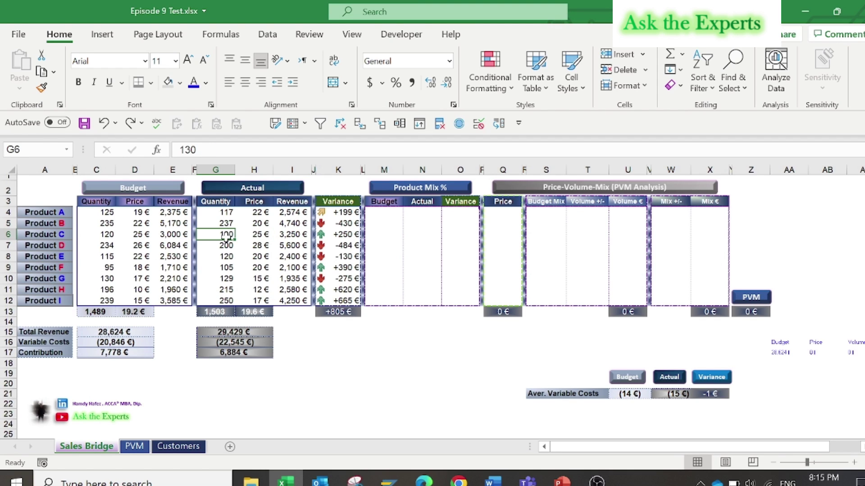
{"action": "left_click", "coordinate": [346, 222]}
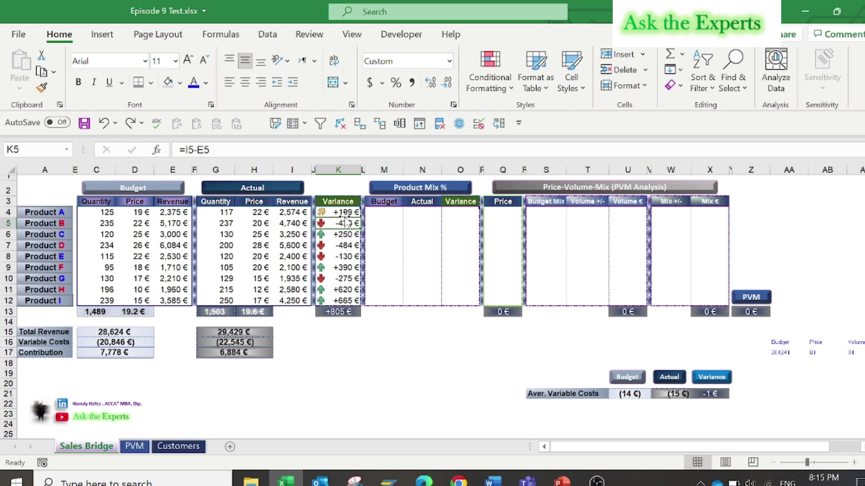
{"action": "double_click", "coordinate": [344, 213]}
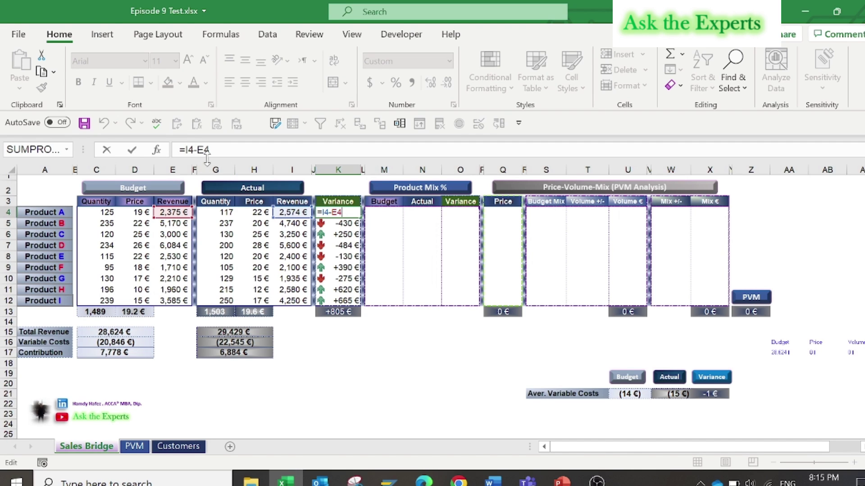
{"action": "key", "text": "ctrl+Return"}
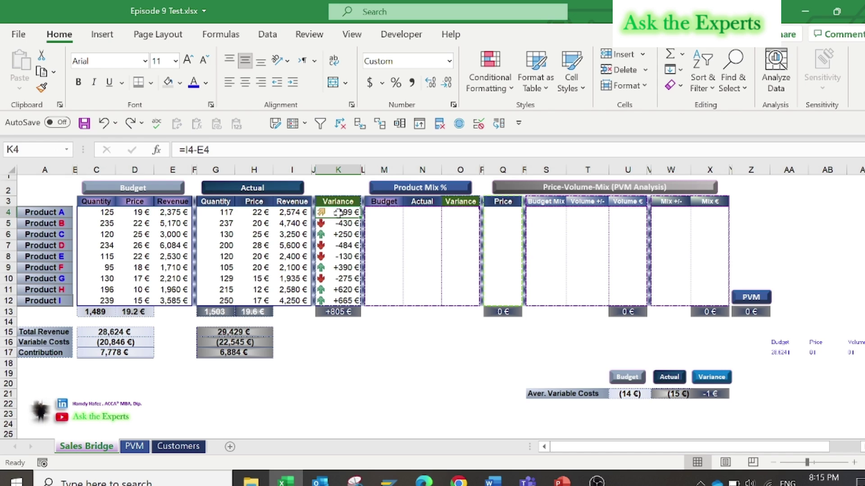
{"action": "left_click", "coordinate": [336, 312]}
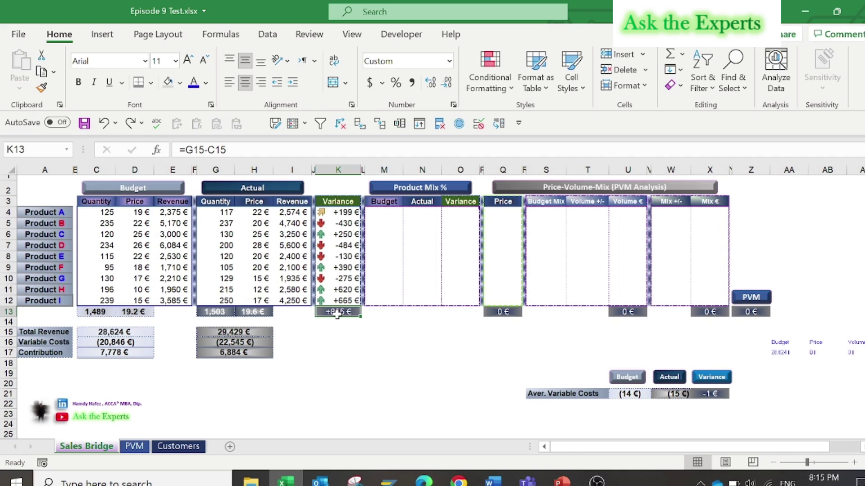
{"action": "double_click", "coordinate": [337, 313]}
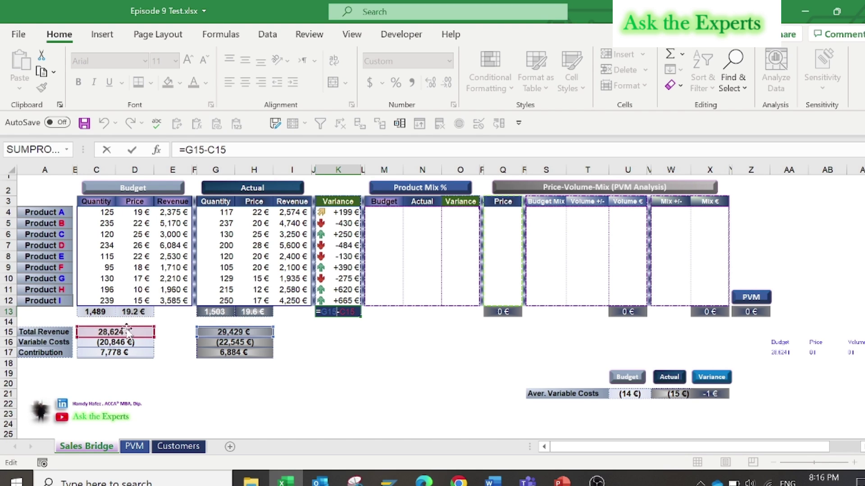
{"action": "key", "text": "ctrl+Return"}
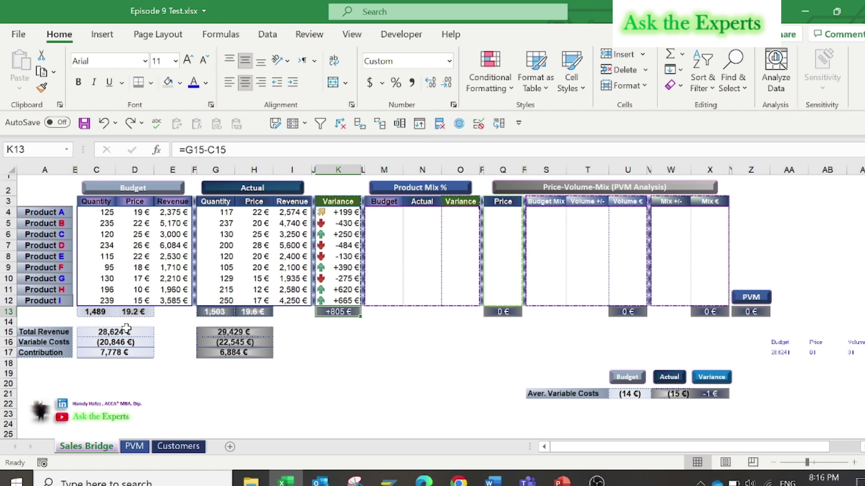
{"action": "left_click", "coordinate": [333, 210]}
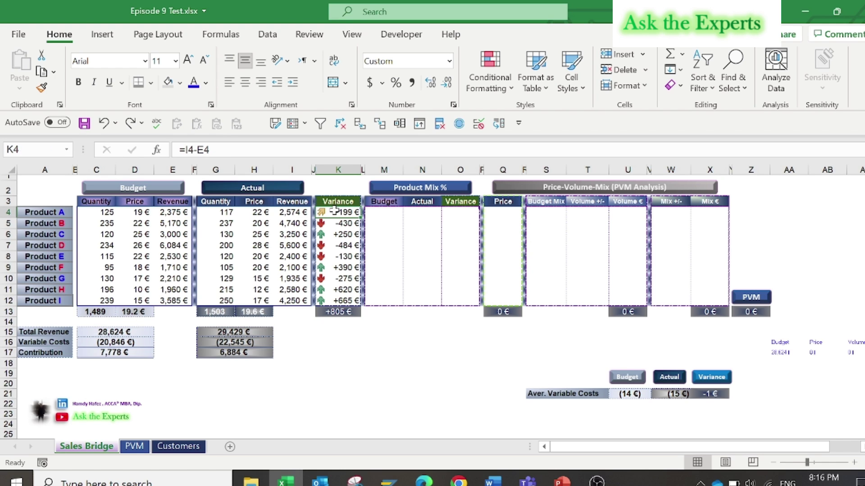
{"action": "key", "text": "shift+Down"}
{"action": "key", "text": "shift+Down"}
{"action": "key", "text": "shift+Down"}
{"action": "key", "text": "shift+Down"}
{"action": "key", "text": "shift+Down"}
{"action": "key", "text": "shift+Down"}
{"action": "key", "text": "shift+Down"}
{"action": "key", "text": "shift+Down"}
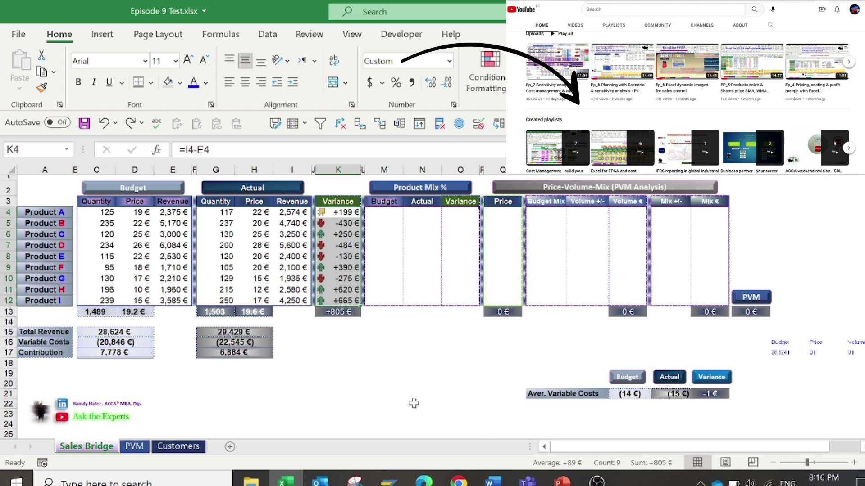
Apply the custom +#,##0 € format to the variance figures, then start a formula in M4.
{"action": "left_click", "coordinate": [339, 224]}
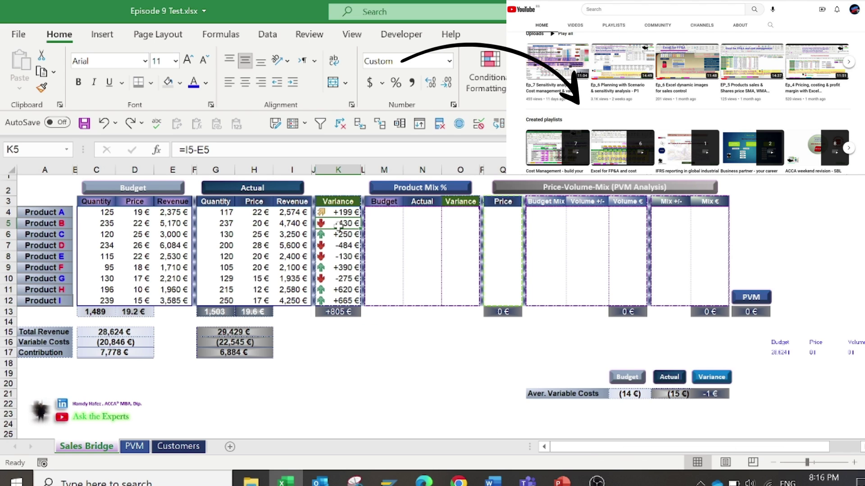
{"action": "right_click", "coordinate": [346, 223]}
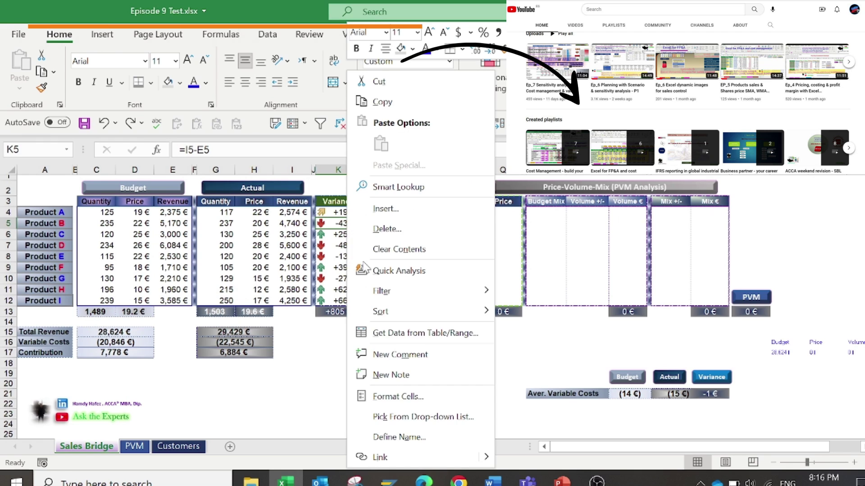
{"action": "left_click", "coordinate": [399, 396]}
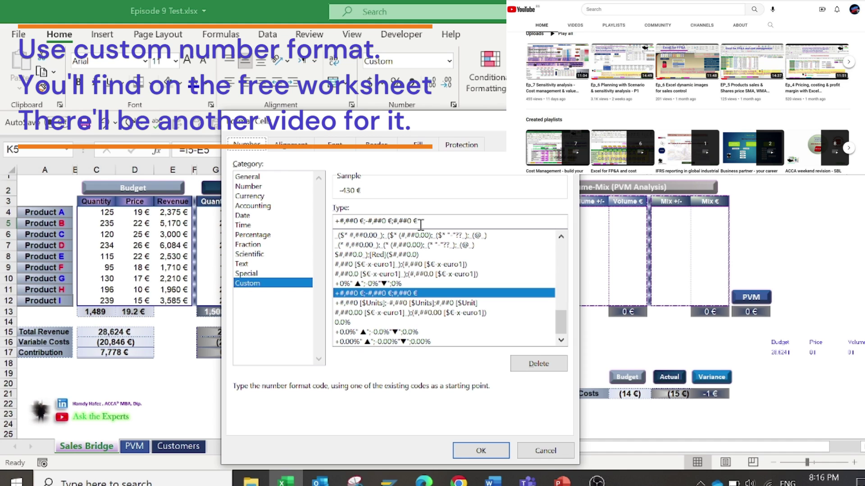
{"action": "left_click", "coordinate": [461, 449]}
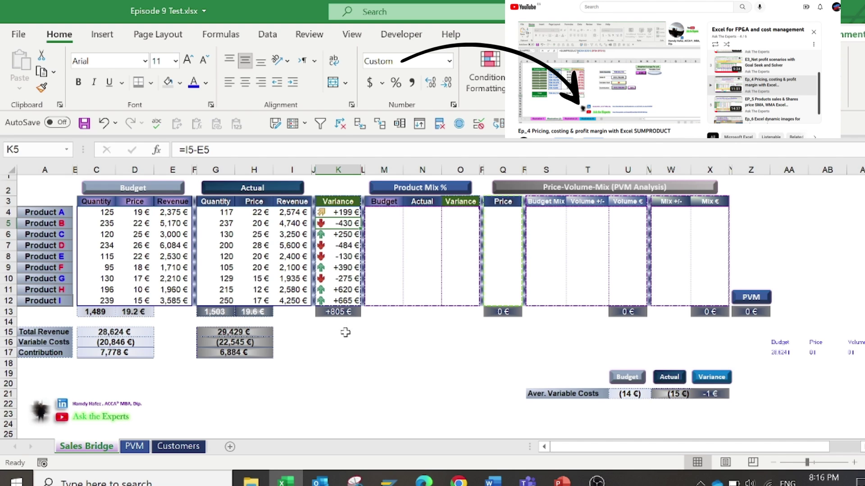
{"action": "left_click", "coordinate": [386, 215]}
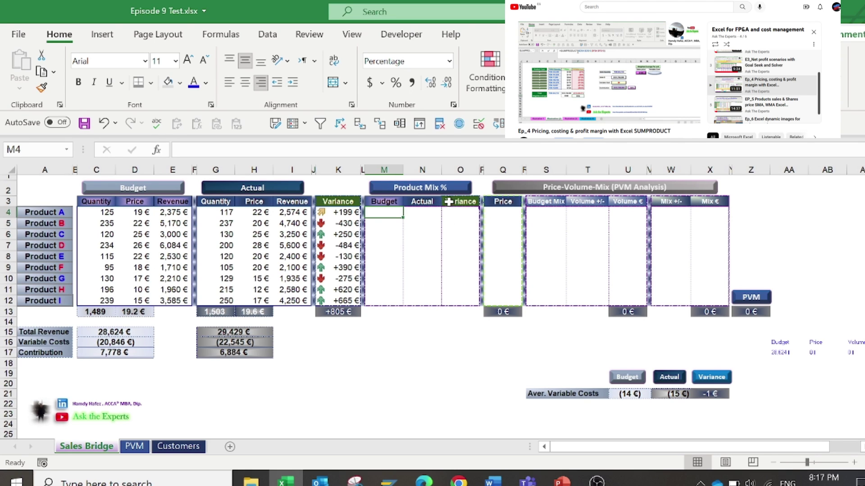
{"action": "type", "text": "="}
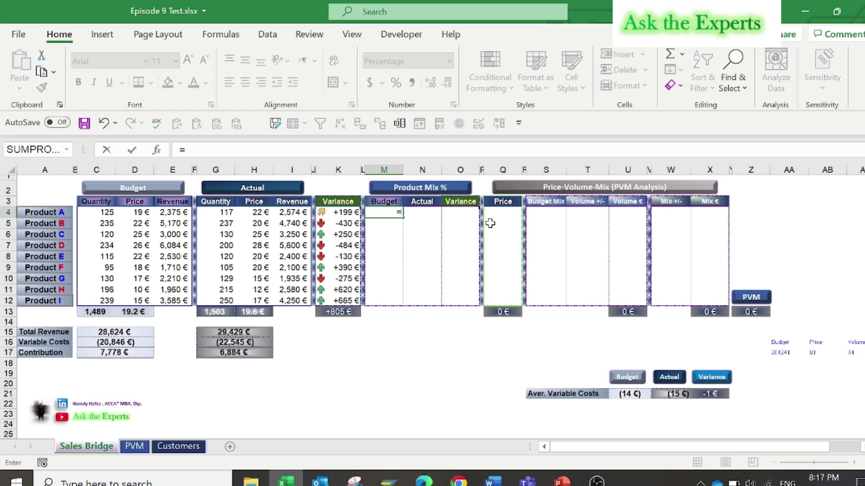
Complete Product A's budget mix formula in M4 as =C4/$C$13.
{"action": "left_click", "coordinate": [109, 213]}
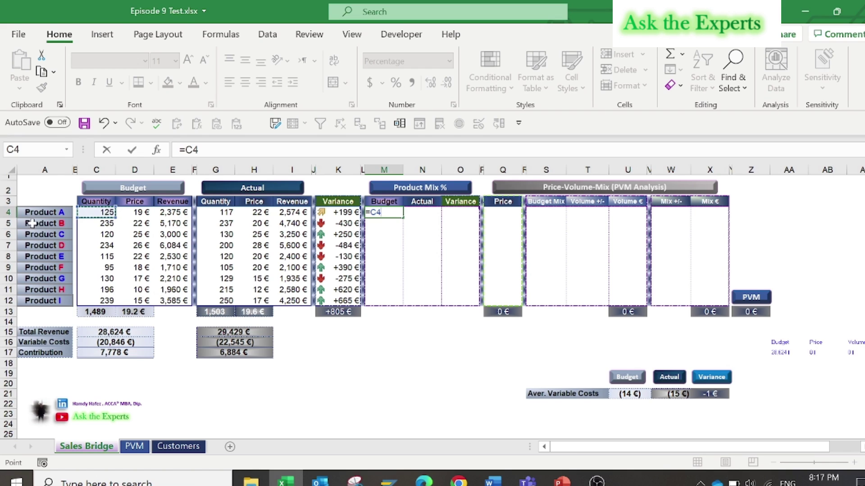
{"action": "type", "text": "/"}
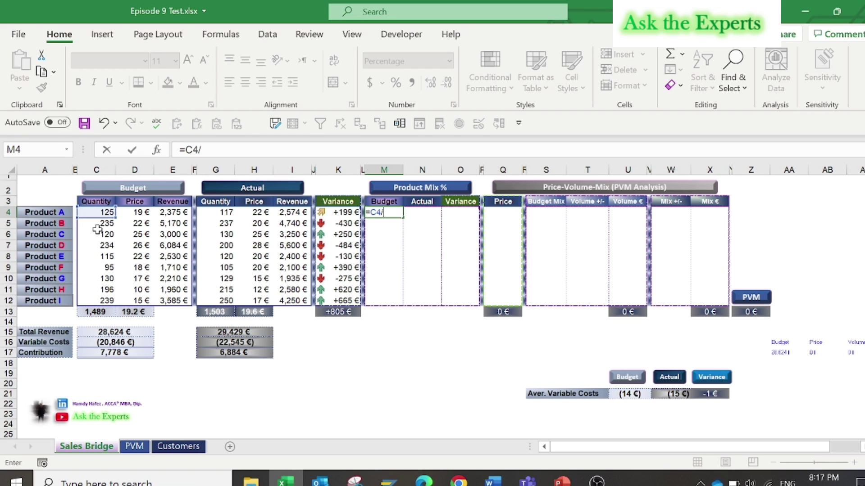
{"action": "left_click", "coordinate": [92, 309]}
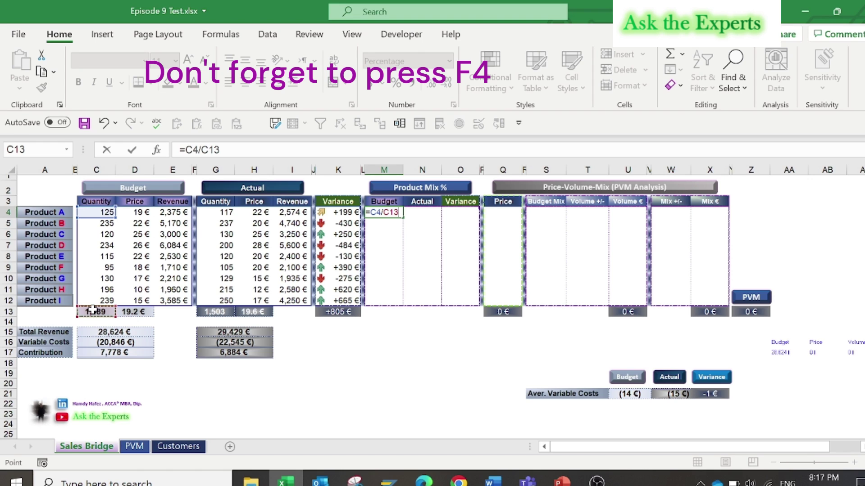
{"action": "key", "text": "F4"}
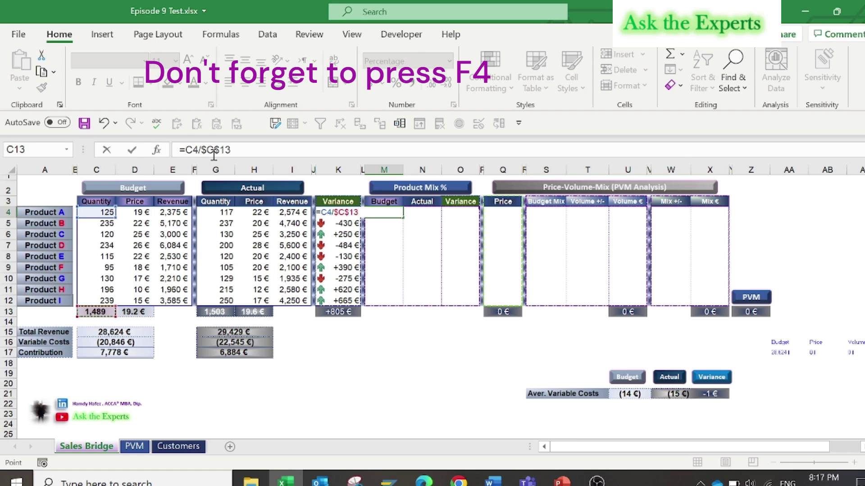
{"action": "key", "text": "Return"}
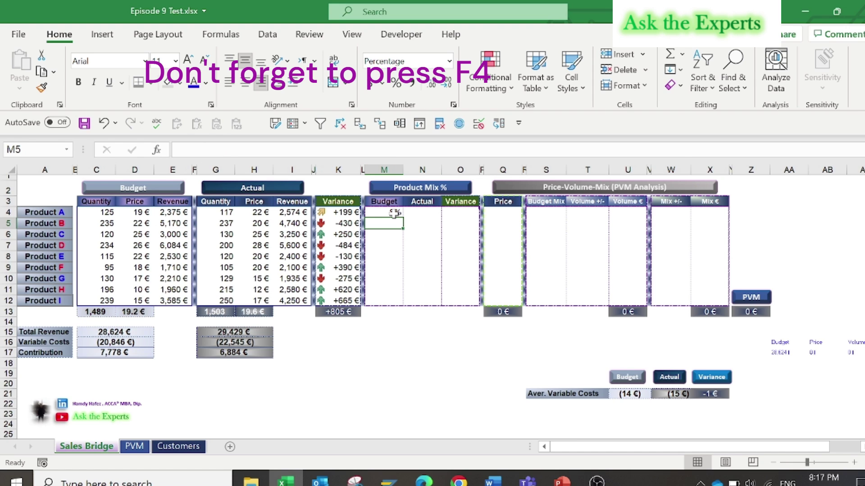
Paste the budget mix formula into M5:M12, giving 8%–16% shares, and select M4:M12.
{"action": "left_click", "coordinate": [394, 213]}
{"action": "key", "text": "ctrl+c"}
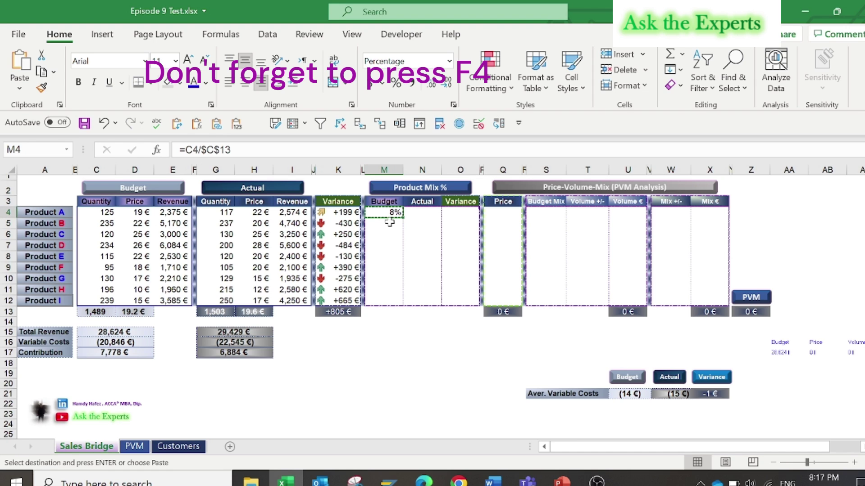
{"action": "left_click", "coordinate": [392, 222]}
{"action": "key", "text": "shift+Down"}
{"action": "key", "text": "shift+Down"}
{"action": "key", "text": "shift+Down"}
{"action": "key", "text": "shift+Down"}
{"action": "key", "text": "shift+Down"}
{"action": "key", "text": "shift+Down"}
{"action": "key", "text": "shift+Down"}
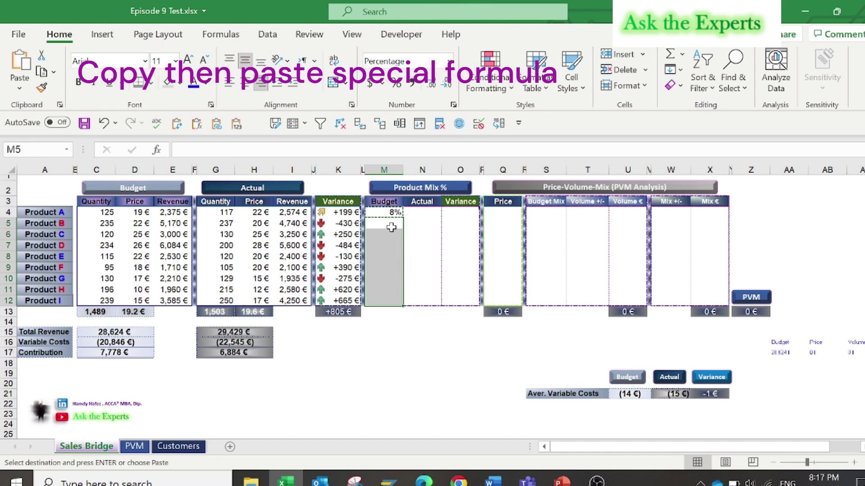
{"action": "right_click", "coordinate": [390, 229]}
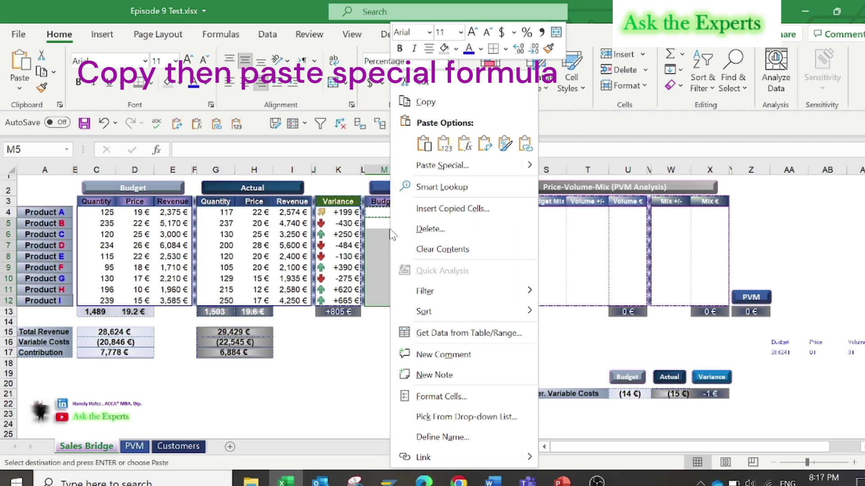
{"action": "left_click", "coordinate": [468, 147]}
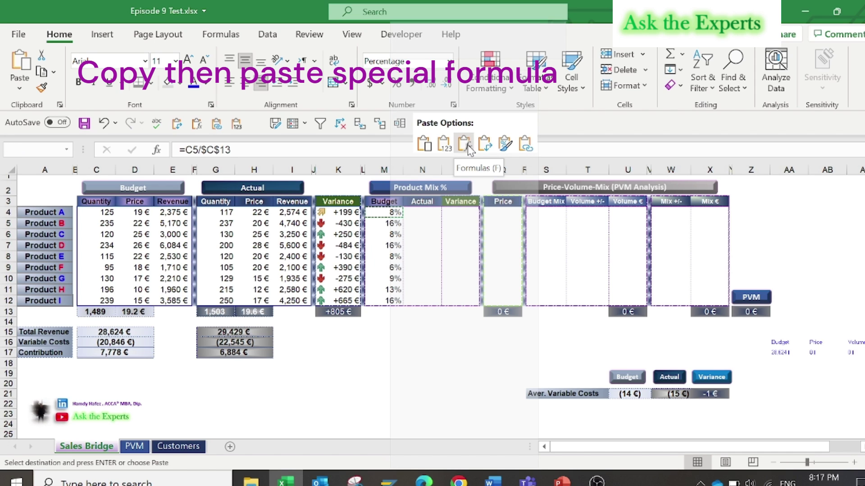
{"action": "left_click", "coordinate": [467, 146]}
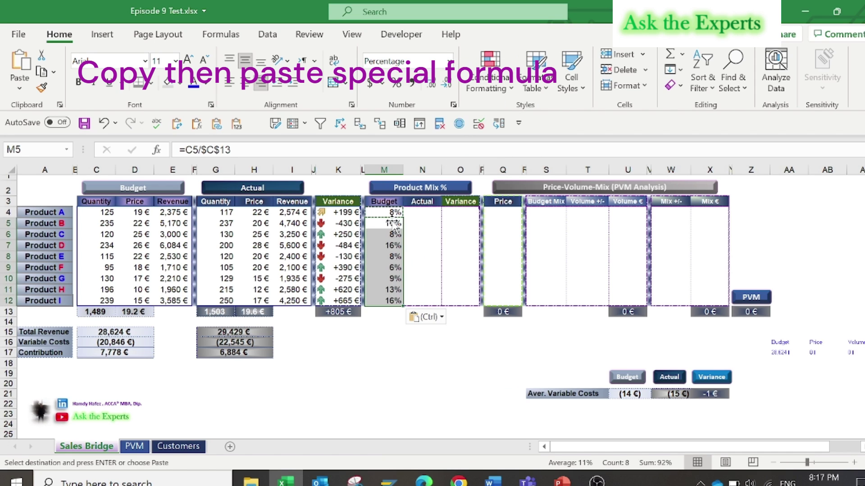
{"action": "left_click", "coordinate": [388, 212]}
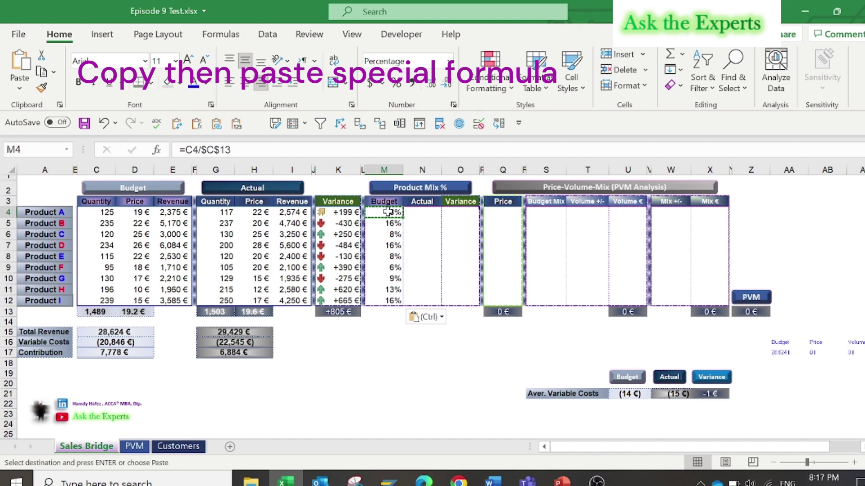
{"action": "left_click_drag", "start_coordinate": [389, 212], "coordinate": [388, 301]}
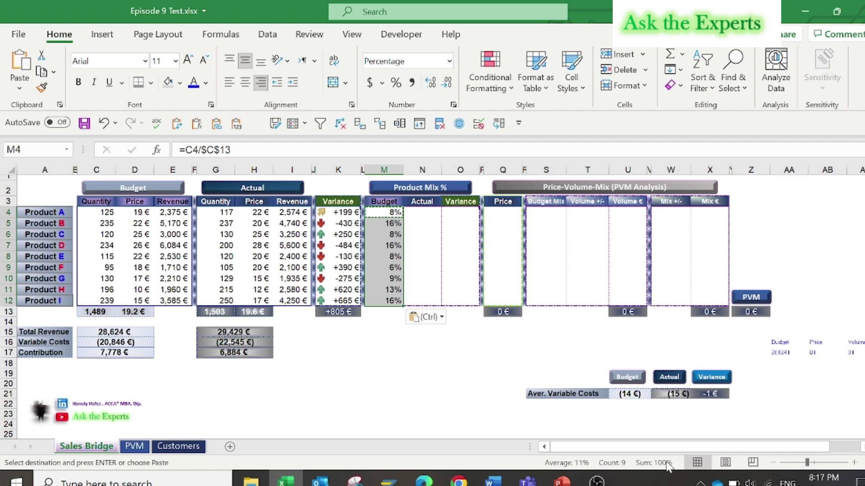
Enter =G4/$G$13 in N4 and paste it down N5:N12 for the actual mix shares.
{"action": "left_click", "coordinate": [427, 212]}
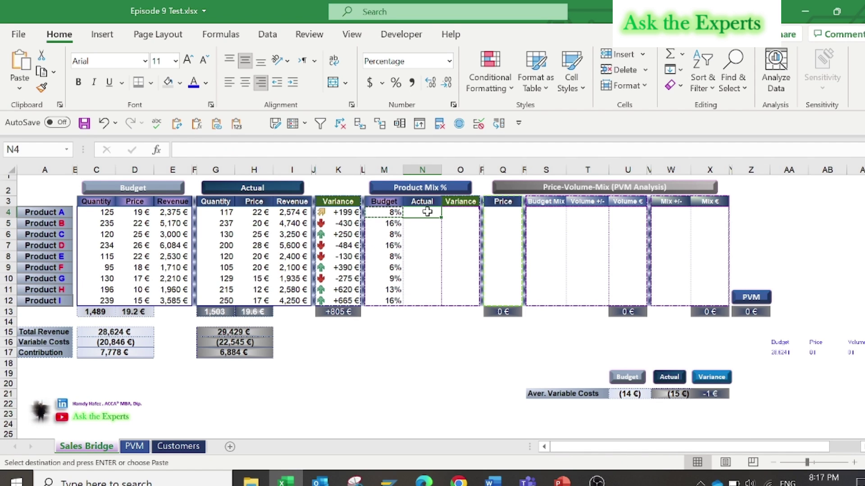
{"action": "type", "text": "="}
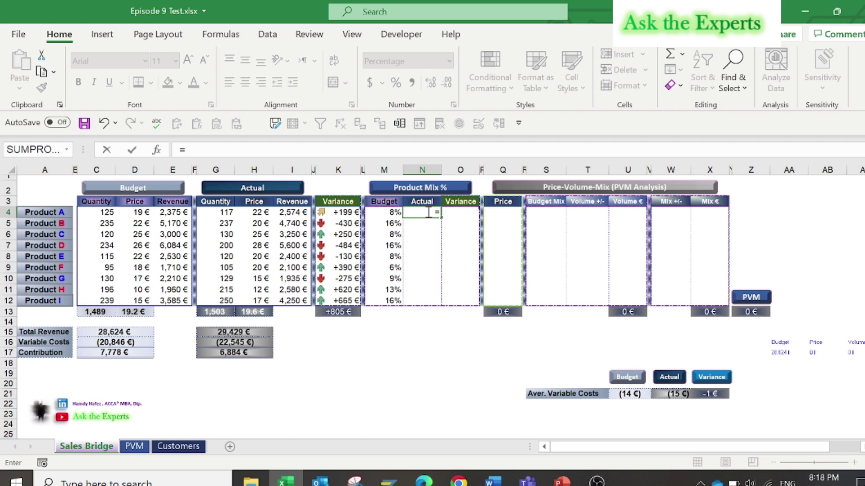
{"action": "left_click", "coordinate": [216, 211]}
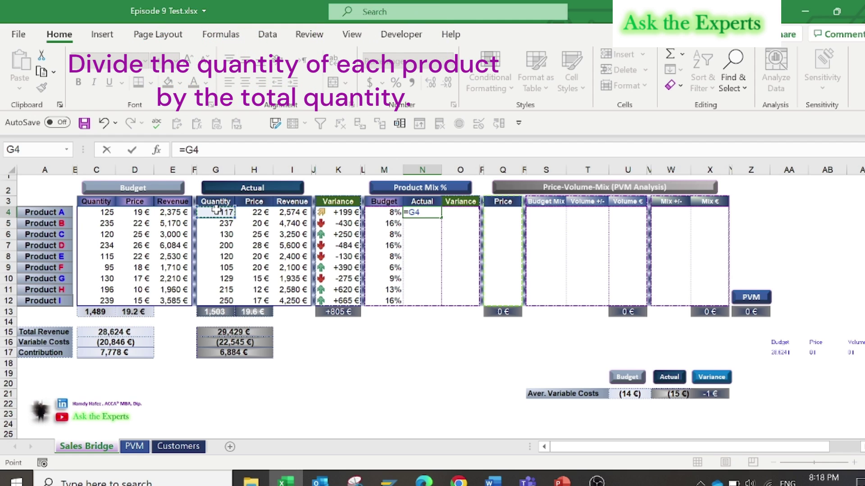
{"action": "type", "text": "/"}
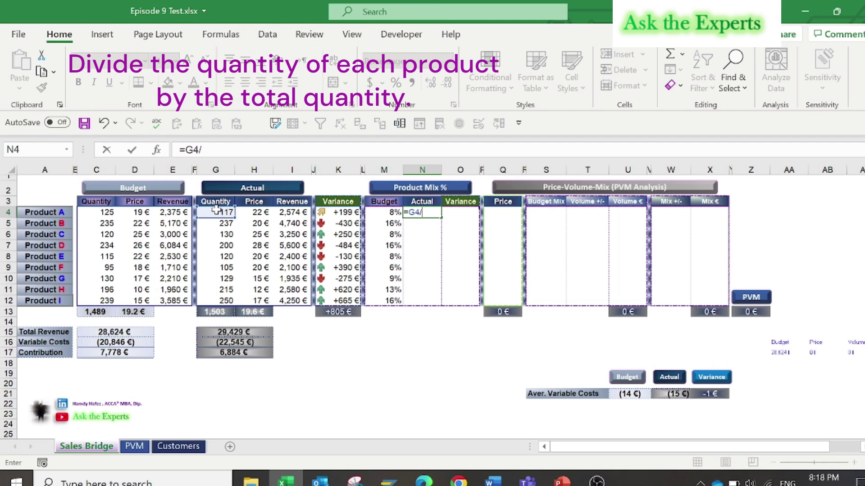
{"action": "left_click", "coordinate": [220, 312]}
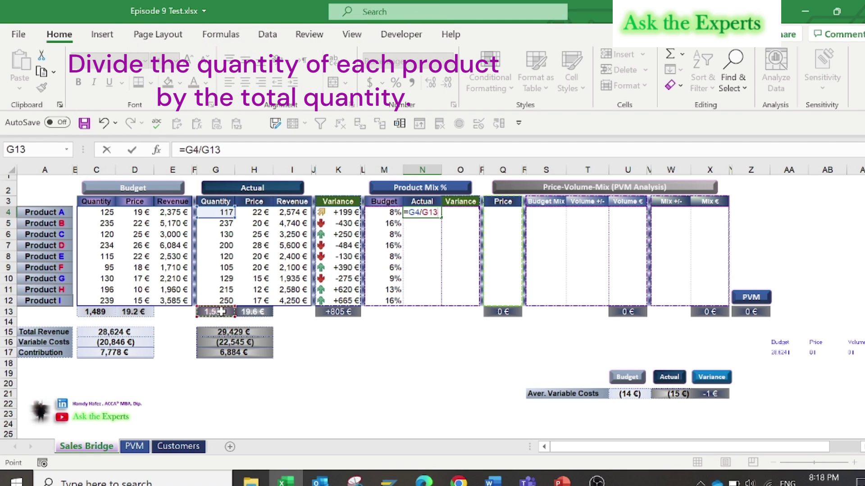
{"action": "key", "text": "F4"}
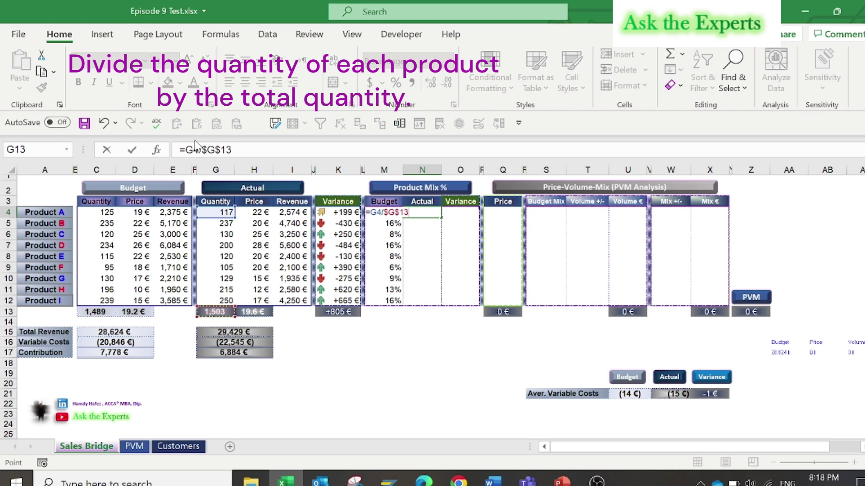
{"action": "key", "text": "Return"}
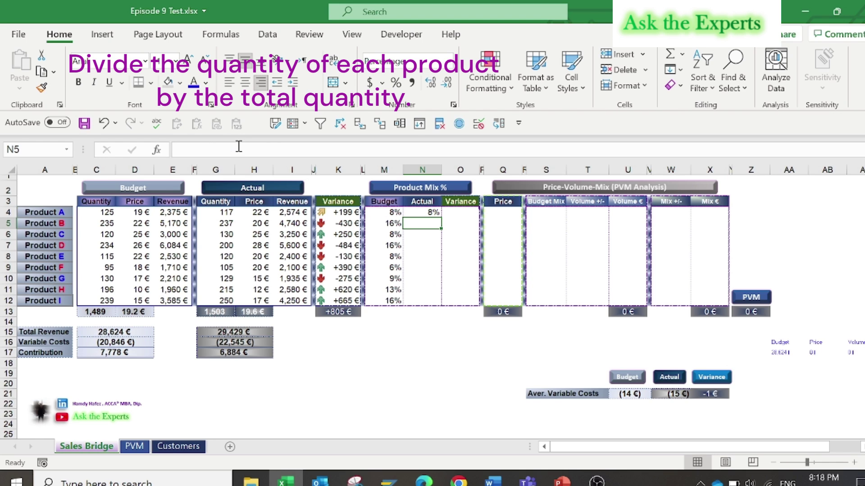
{"action": "left_click", "coordinate": [433, 212]}
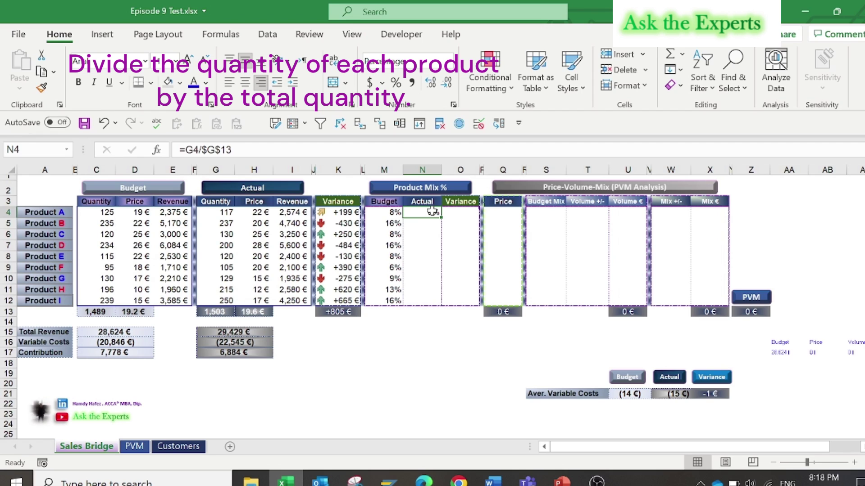
{"action": "key", "text": "ctrl+c"}
{"action": "left_click", "coordinate": [425, 222]}
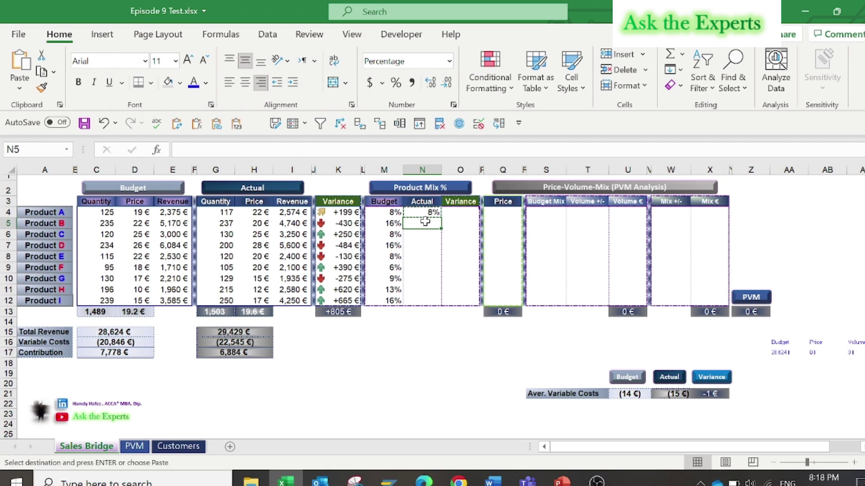
{"action": "key", "text": "shift+Down"}
{"action": "key", "text": "shift+Down"}
{"action": "key", "text": "shift+Down"}
{"action": "key", "text": "shift+Down"}
{"action": "key", "text": "shift+Down"}
{"action": "key", "text": "shift+Down"}
{"action": "key", "text": "shift+Down"}
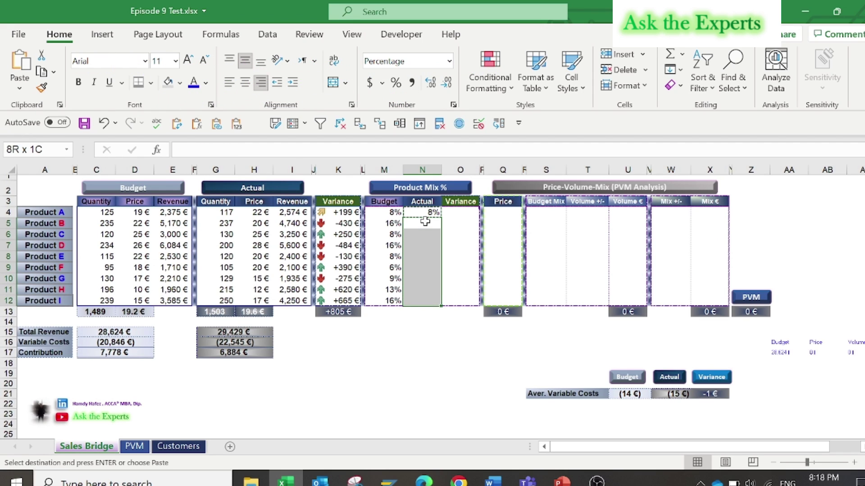
{"action": "left_click", "coordinate": [197, 124]}
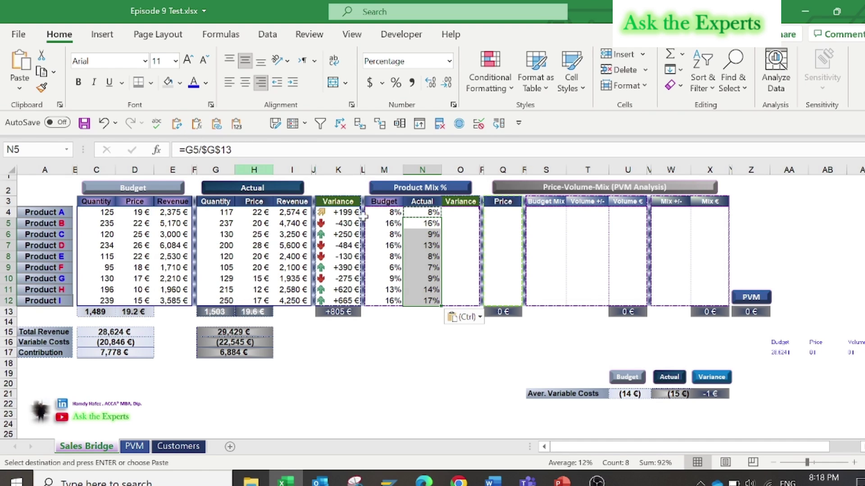
Enter Product A's mix variance in O4 as =N4-M4.
{"action": "left_click", "coordinate": [464, 211]}
{"action": "type", "text": "="}
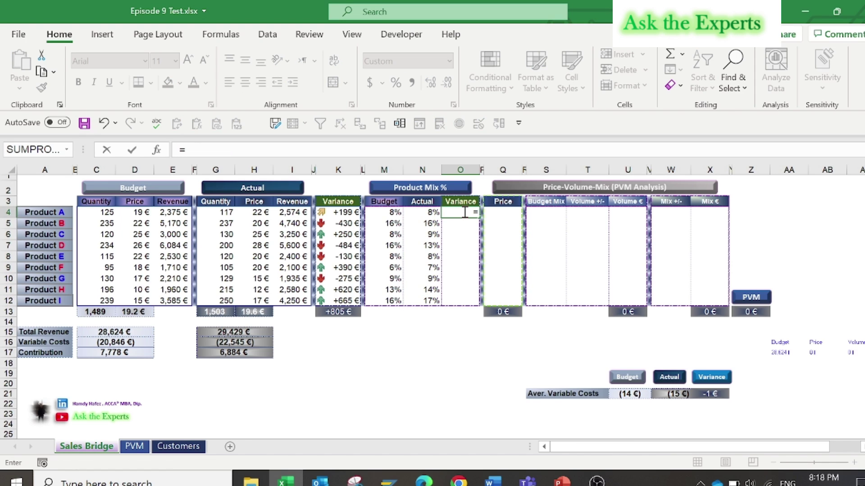
{"action": "left_click", "coordinate": [431, 213]}
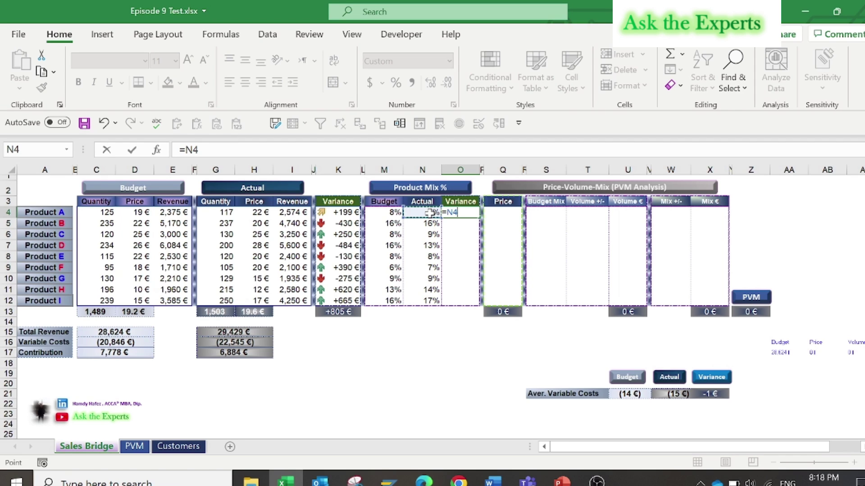
{"action": "type", "text": "-"}
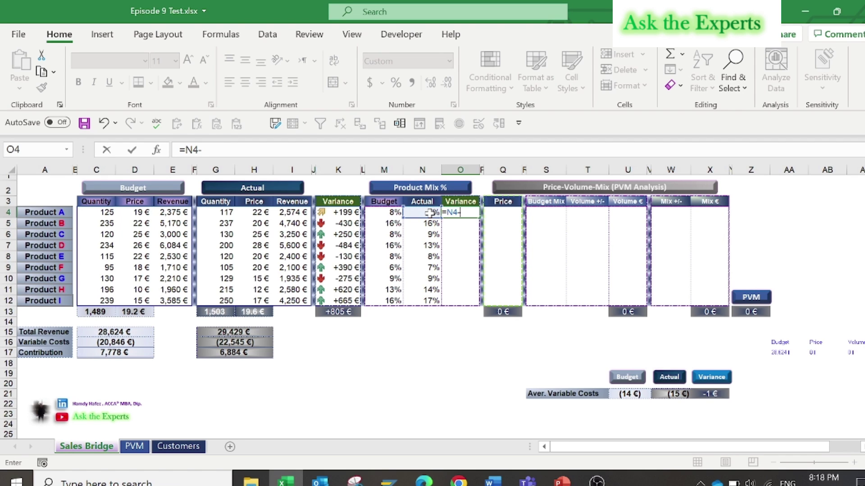
{"action": "left_click", "coordinate": [379, 214]}
{"action": "key", "text": "Return"}
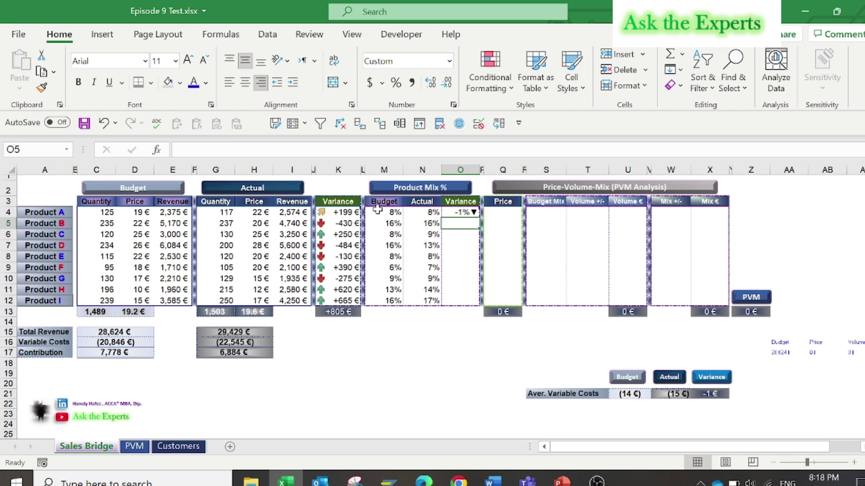
Paste the mix variance formula into O5:O12.
{"action": "left_click", "coordinate": [463, 212]}
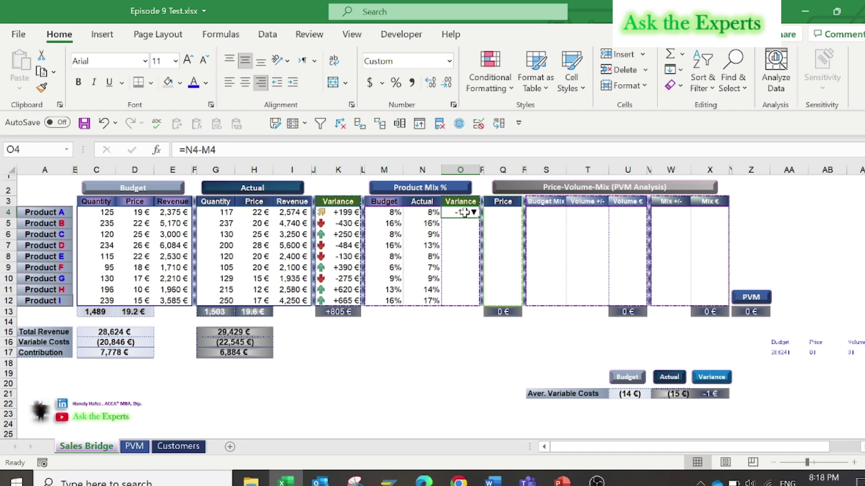
{"action": "key", "text": "ctrl+c"}
{"action": "left_click", "coordinate": [461, 220]}
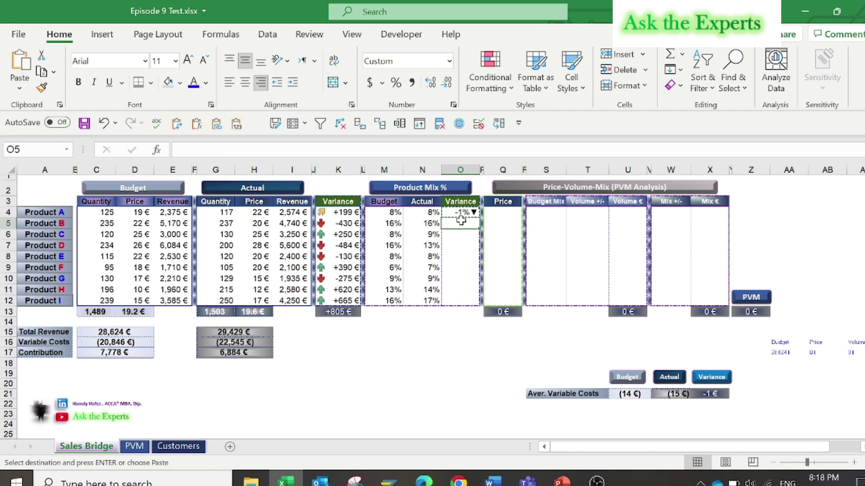
{"action": "key", "text": "shift+Down"}
{"action": "key", "text": "shift+Down"}
{"action": "key", "text": "shift+Down"}
{"action": "key", "text": "shift+Down"}
{"action": "key", "text": "shift+Down"}
{"action": "key", "text": "shift+Down"}
{"action": "key", "text": "shift+Down"}
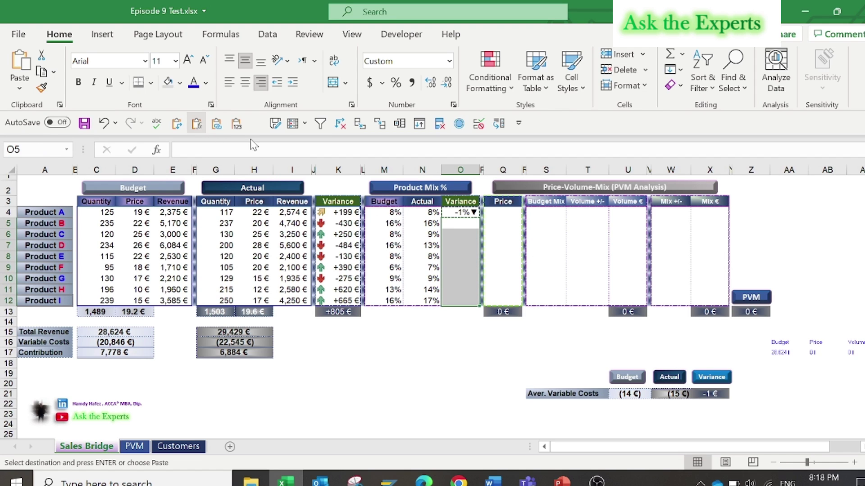
{"action": "right_click", "coordinate": [465, 248]}
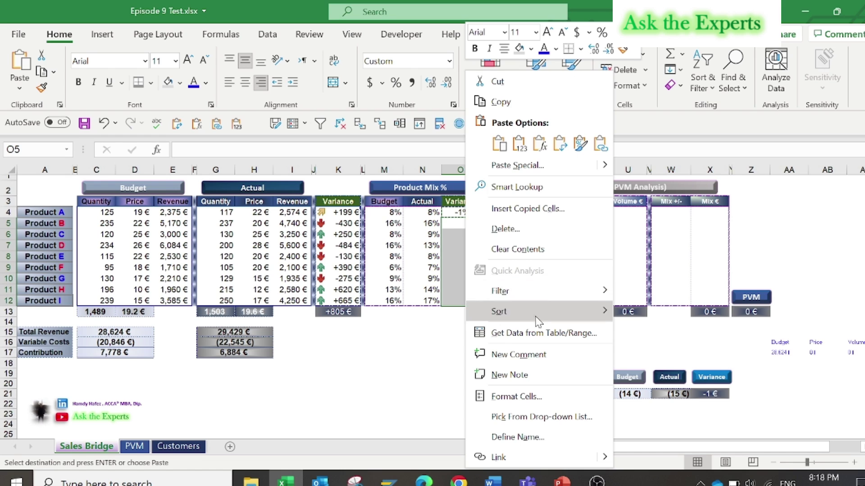
{"action": "left_click", "coordinate": [541, 146]}
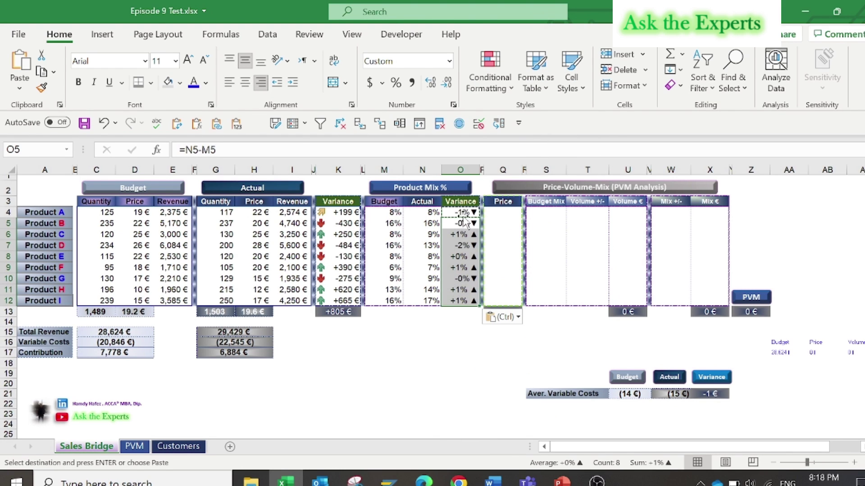
{"action": "left_click", "coordinate": [466, 244]}
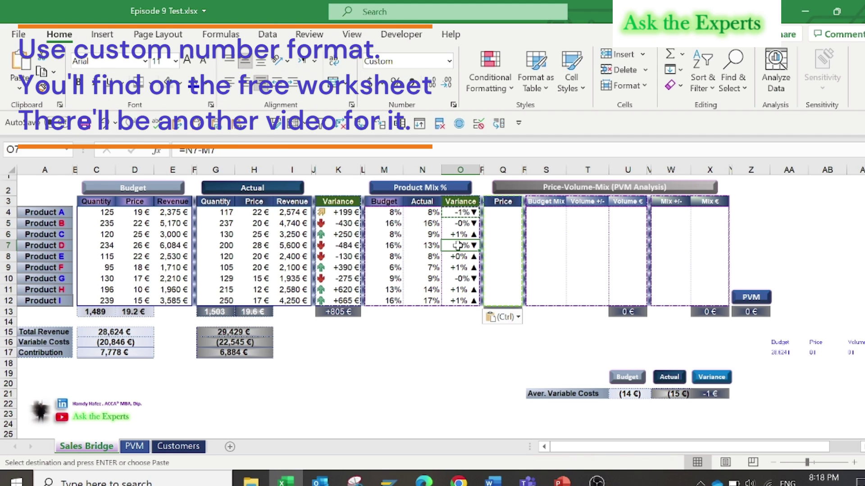
{"action": "right_click", "coordinate": [458, 246]}
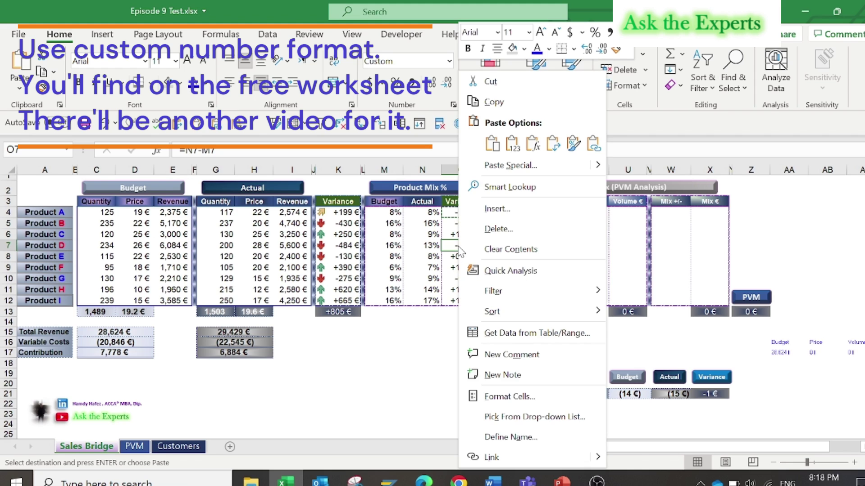
{"action": "left_click", "coordinate": [514, 397]}
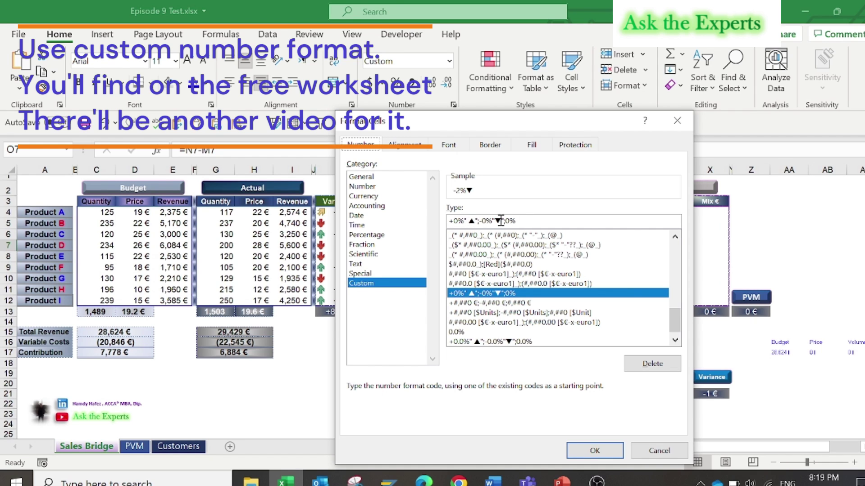
{"action": "left_click", "coordinate": [593, 452]}
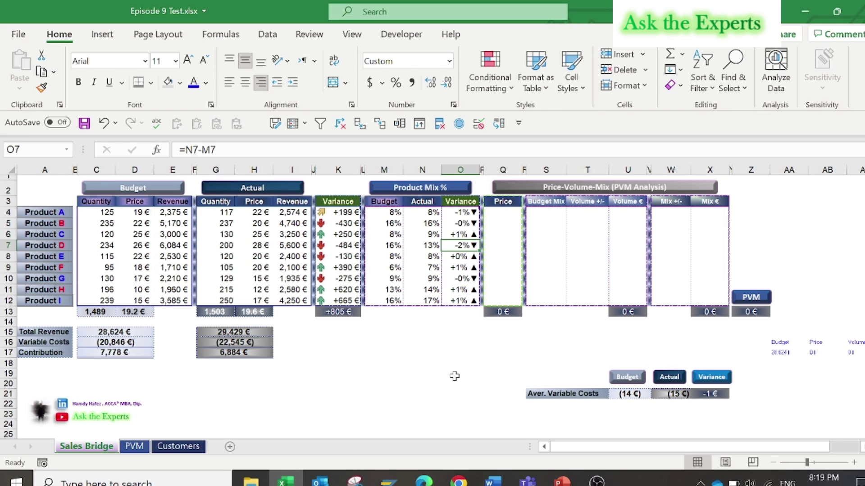
Enter Product A's price variance in Q4 as =(H4-D4)*G4.
{"action": "left_click", "coordinate": [508, 214]}
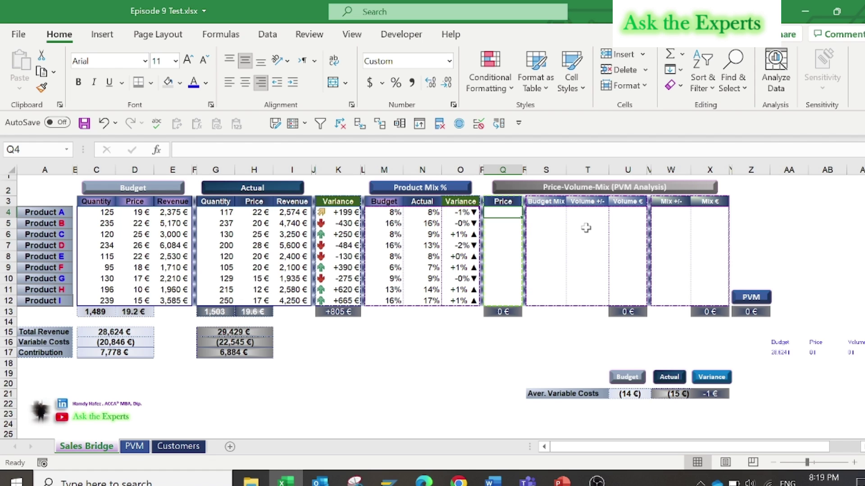
{"action": "type", "text": "="}
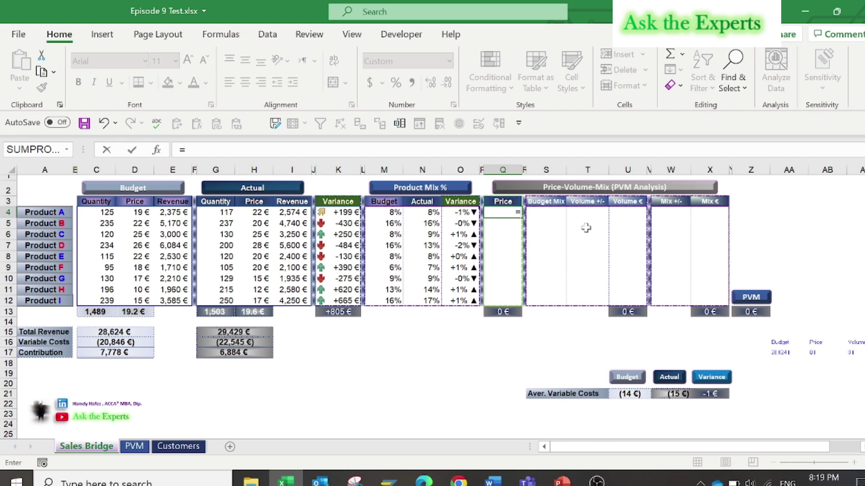
{"action": "type", "text": "("}
{"action": "left_click", "coordinate": [249, 213]}
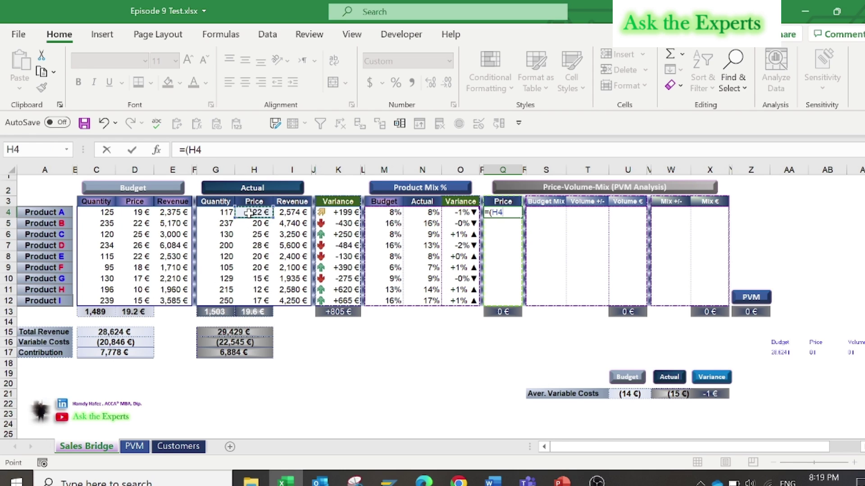
{"action": "type", "text": "-"}
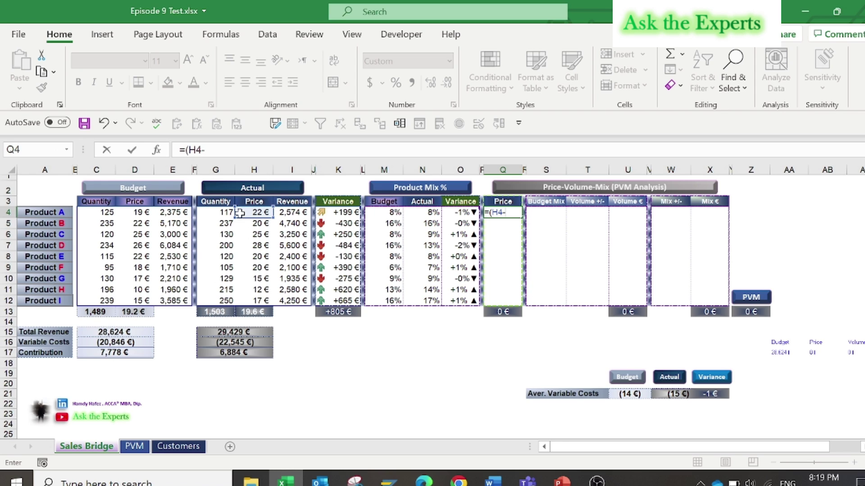
{"action": "left_click", "coordinate": [132, 210]}
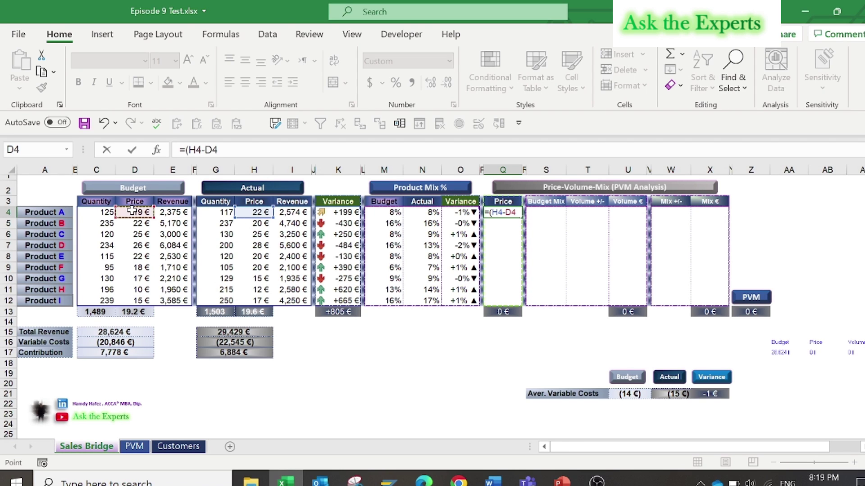
{"action": "type", "text": ")*"}
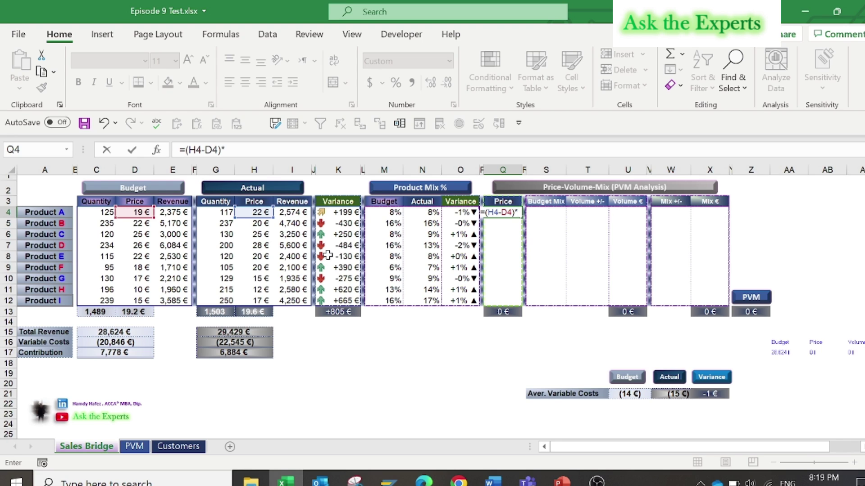
{"action": "left_click", "coordinate": [216, 212]}
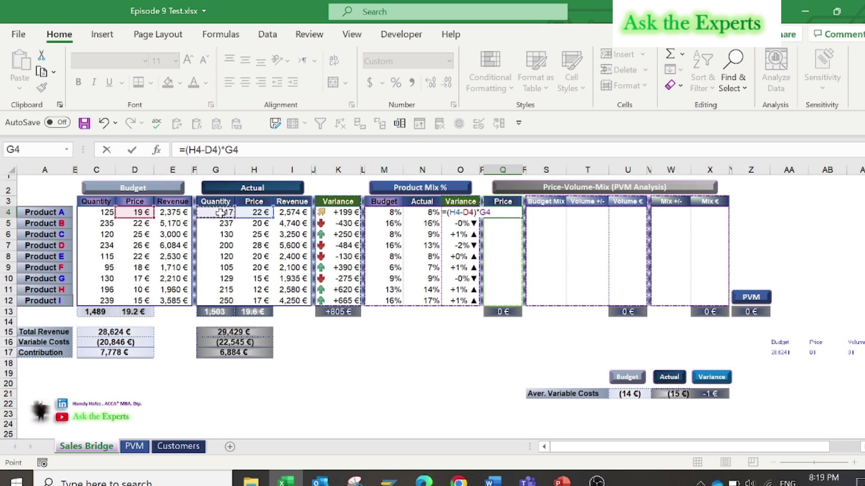
{"action": "key", "text": "Return"}
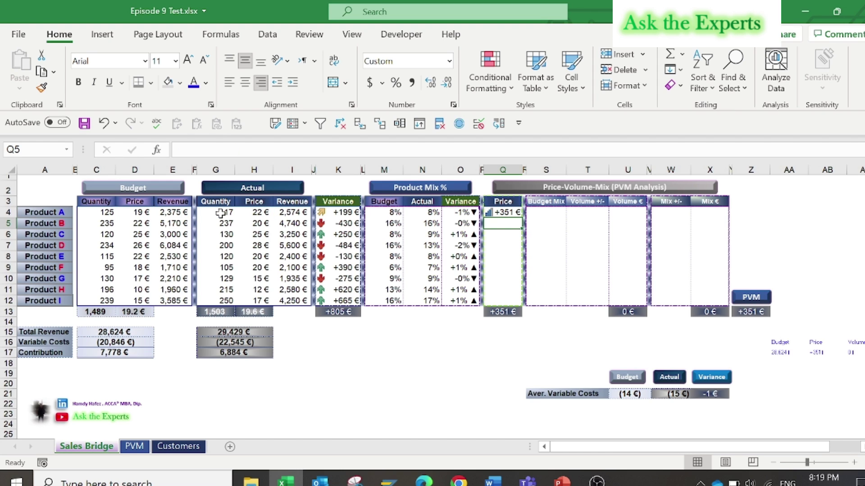
Paste the price variance formula into Q5:Q12 so the price total reaches +919 €.
{"action": "left_click", "coordinate": [499, 212]}
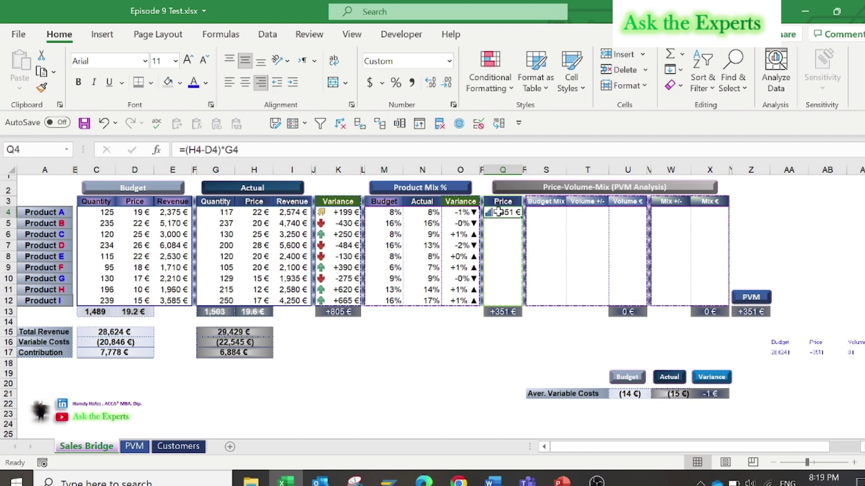
{"action": "key", "text": "ctrl+c"}
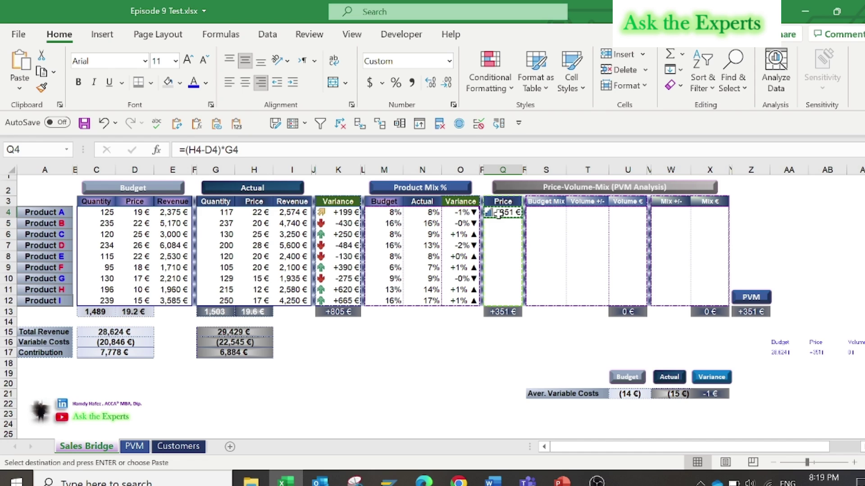
{"action": "left_click", "coordinate": [498, 224]}
{"action": "key", "text": "shift+Down"}
{"action": "key", "text": "shift+Down"}
{"action": "key", "text": "shift+Down"}
{"action": "key", "text": "shift+Down"}
{"action": "key", "text": "shift+Down"}
{"action": "key", "text": "shift+Down"}
{"action": "key", "text": "shift+Down"}
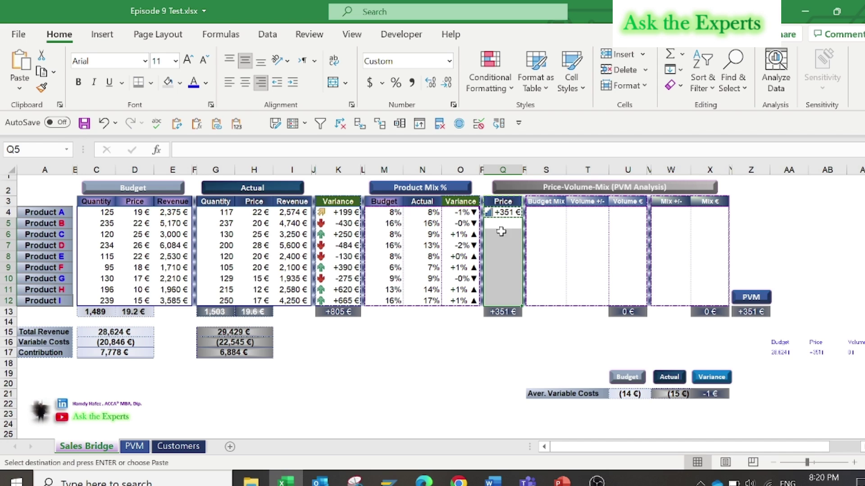
{"action": "right_click", "coordinate": [500, 227]}
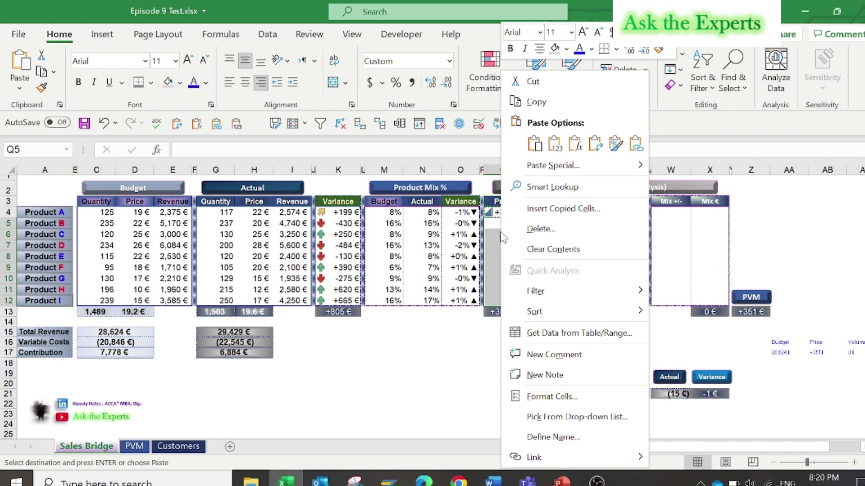
{"action": "left_click", "coordinate": [575, 144]}
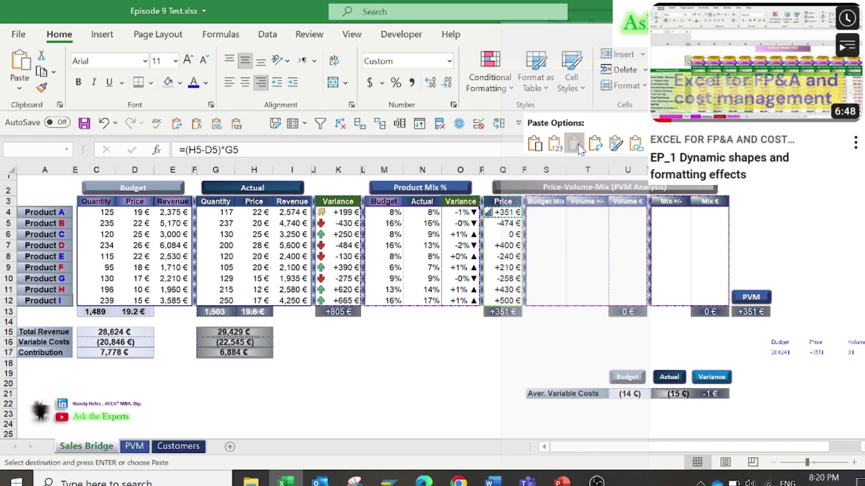
{"action": "left_click", "coordinate": [575, 145]}
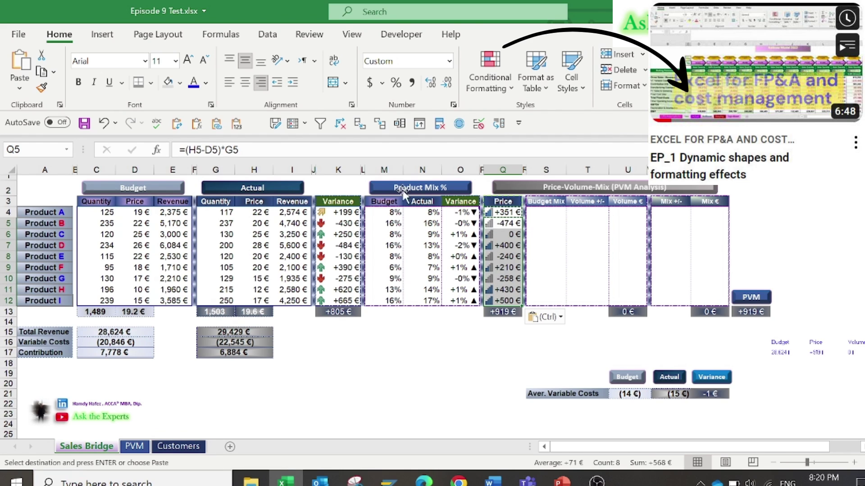
{"action": "left_click", "coordinate": [305, 124]}
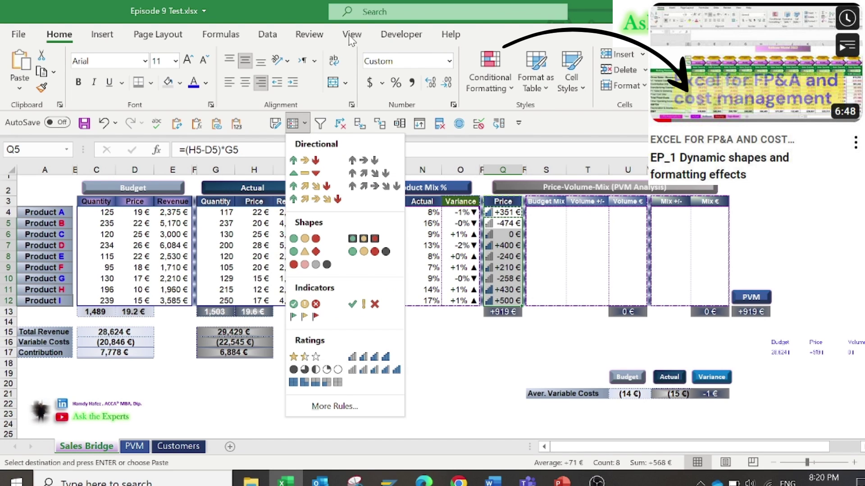
Enter Product A's Budget Mix quantity in S4 as =M4*$G$13.
{"action": "key", "text": "Escape"}
{"action": "left_click", "coordinate": [268, 35]}
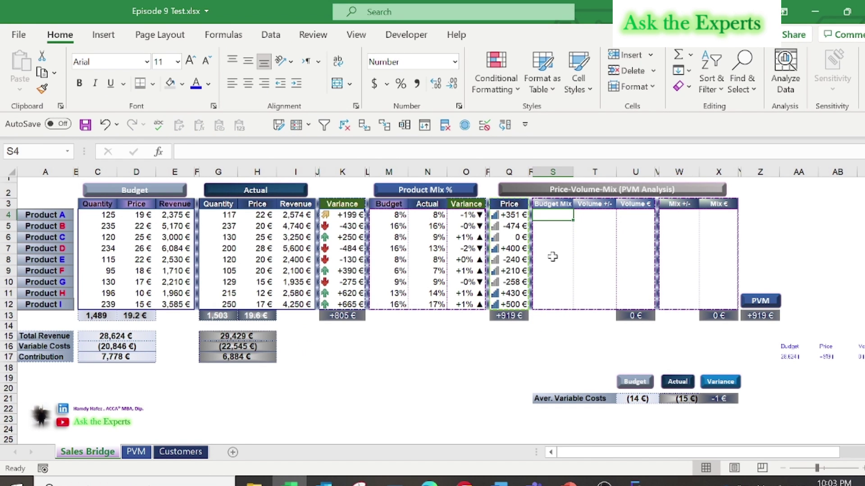
{"action": "type", "text": "="}
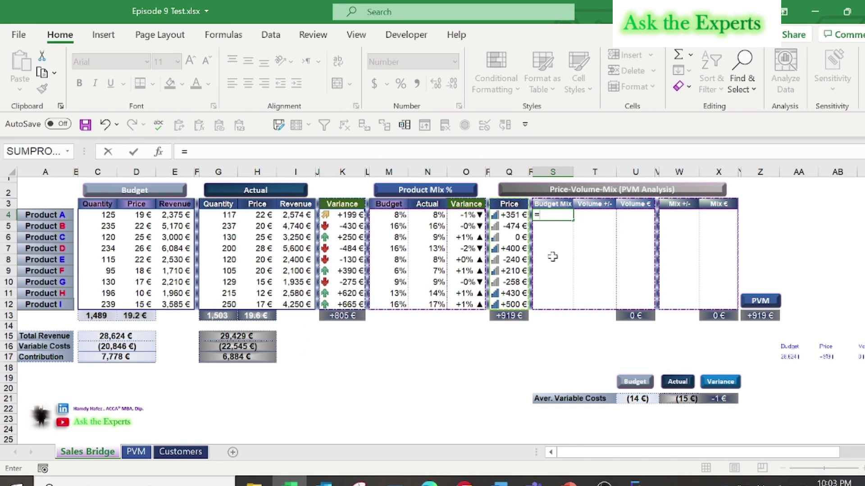
{"action": "left_click", "coordinate": [393, 216]}
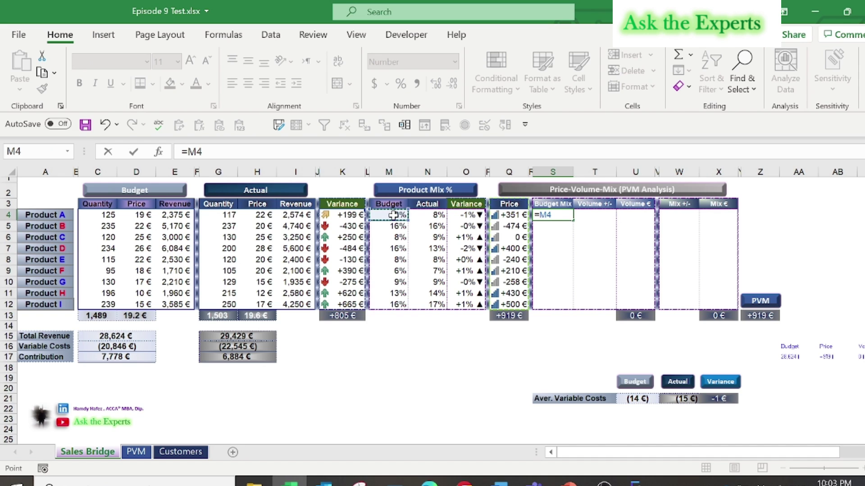
{"action": "type", "text": "*"}
{"action": "left_click", "coordinate": [219, 312]}
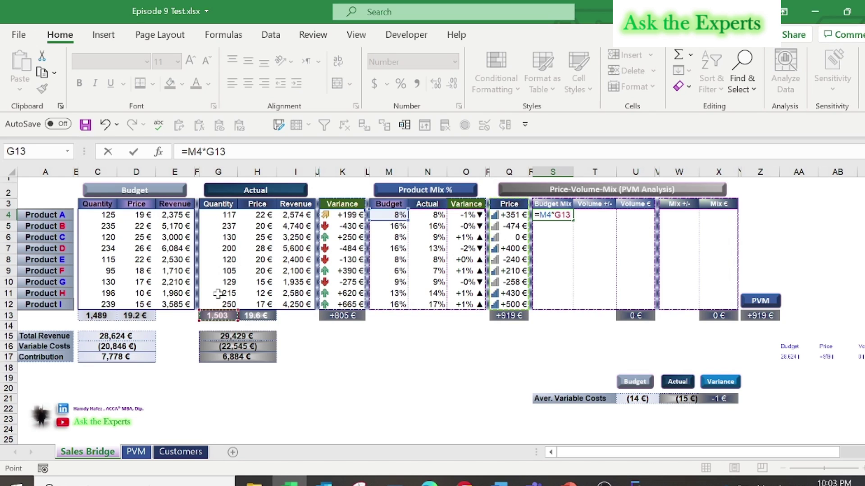
{"action": "key", "text": "F4"}
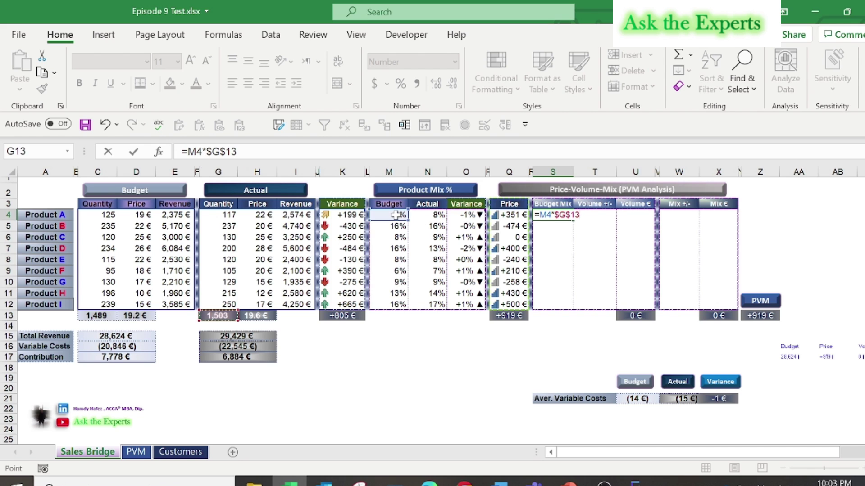
{"action": "key", "text": "Return"}
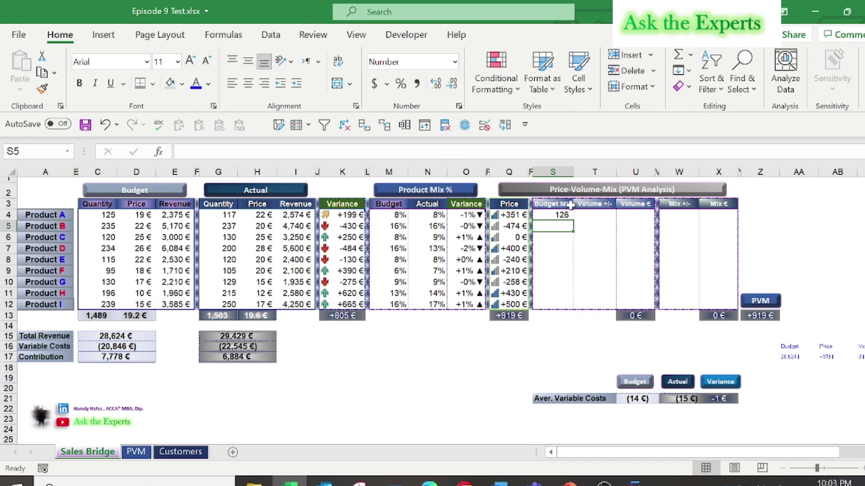
Paste the Budget Mix formula into S5:S12 for the other products.
{"action": "left_click", "coordinate": [562, 215]}
{"action": "key", "text": "ctrl+c"}
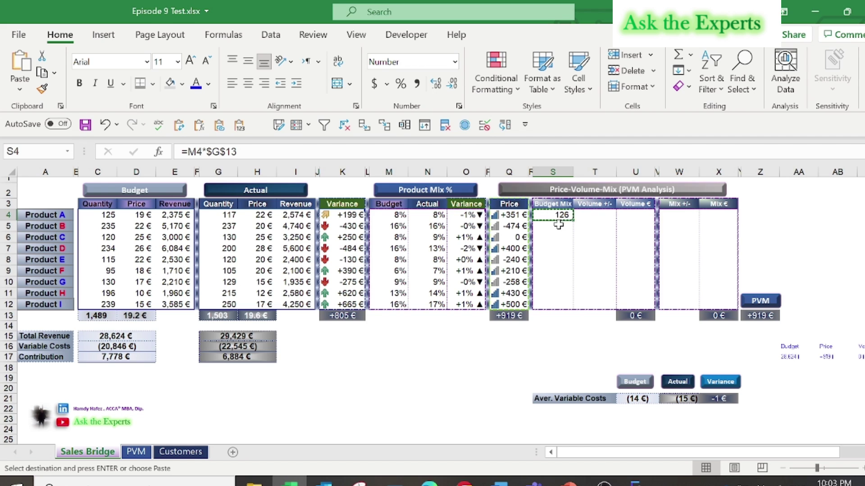
{"action": "left_click_drag", "start_coordinate": [558, 225], "coordinate": [555, 307]}
{"action": "right_click", "coordinate": [558, 285]}
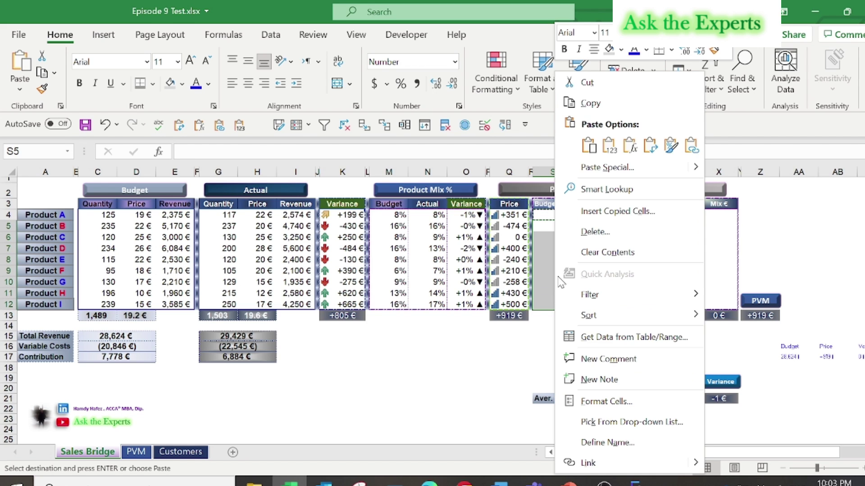
{"action": "left_click", "coordinate": [627, 150]}
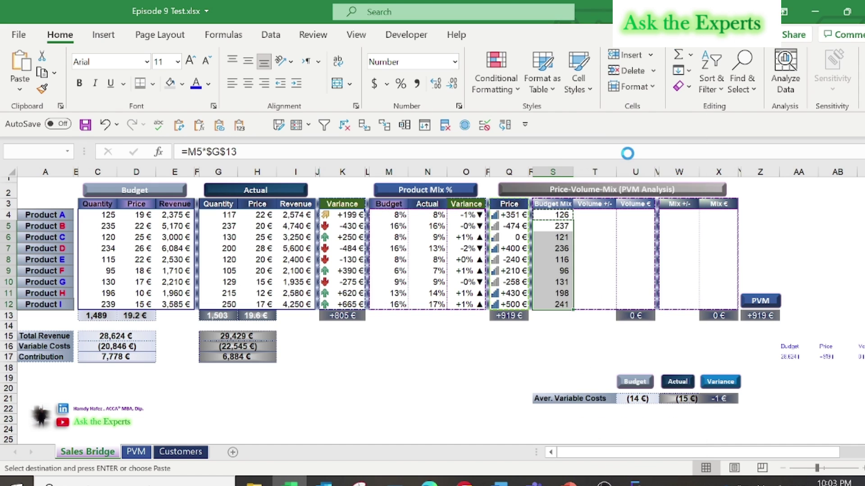
Enter Product A's Volume +/- in T4 as =S4-C4 and verify it.
{"action": "left_click", "coordinate": [592, 215]}
{"action": "type", "text": "="}
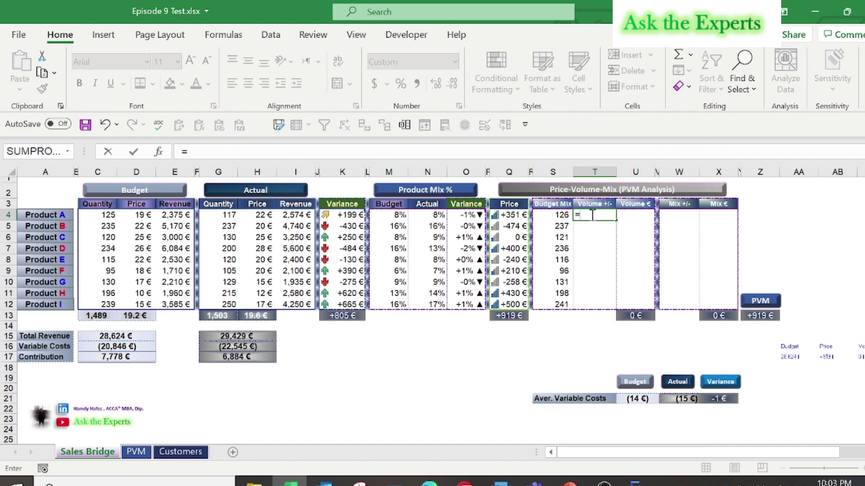
{"action": "left_click", "coordinate": [559, 215]}
{"action": "type", "text": "-"}
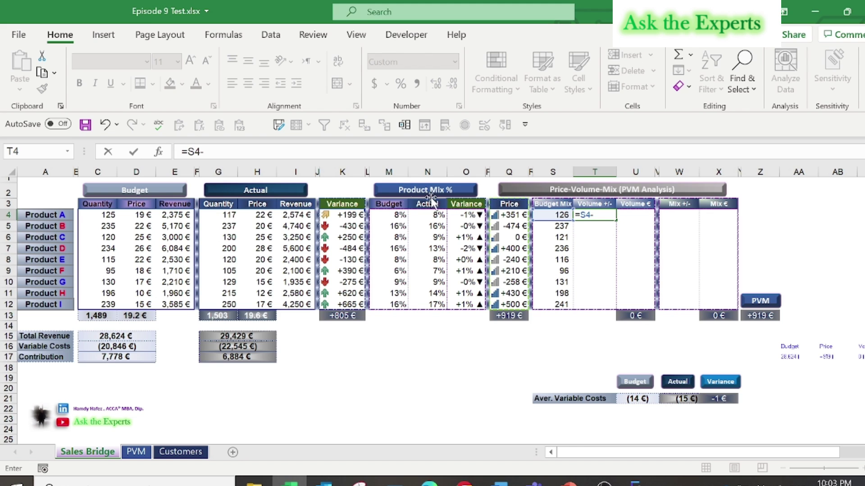
{"action": "left_click", "coordinate": [107, 216]}
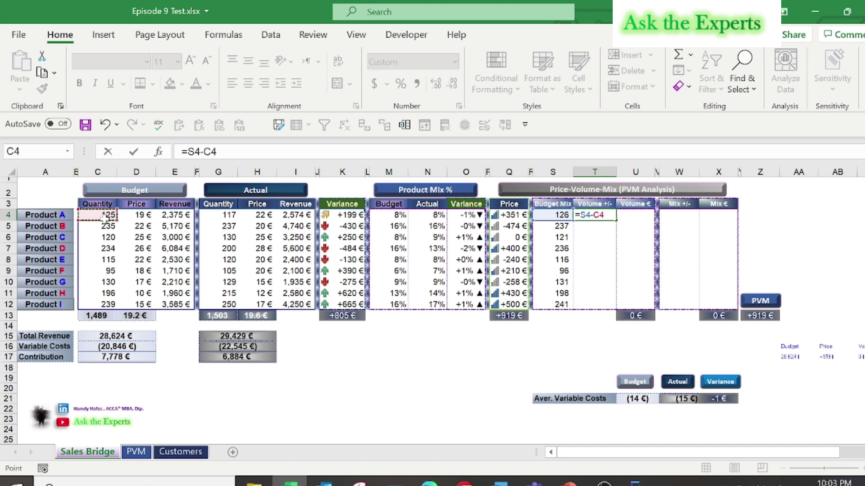
{"action": "key", "text": "Return"}
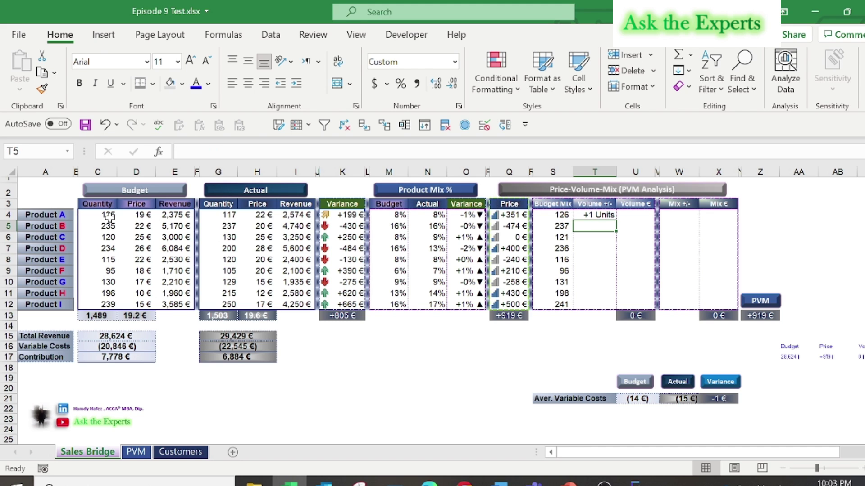
{"action": "double_click", "coordinate": [596, 216]}
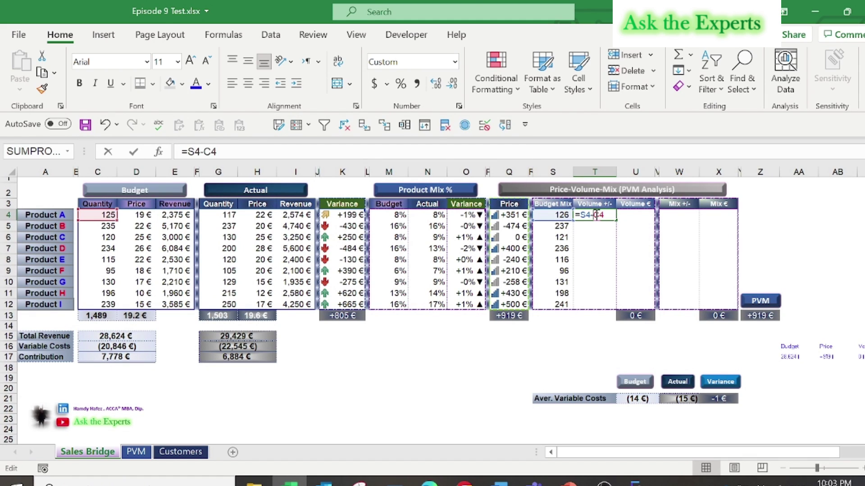
{"action": "key", "text": "Escape"}
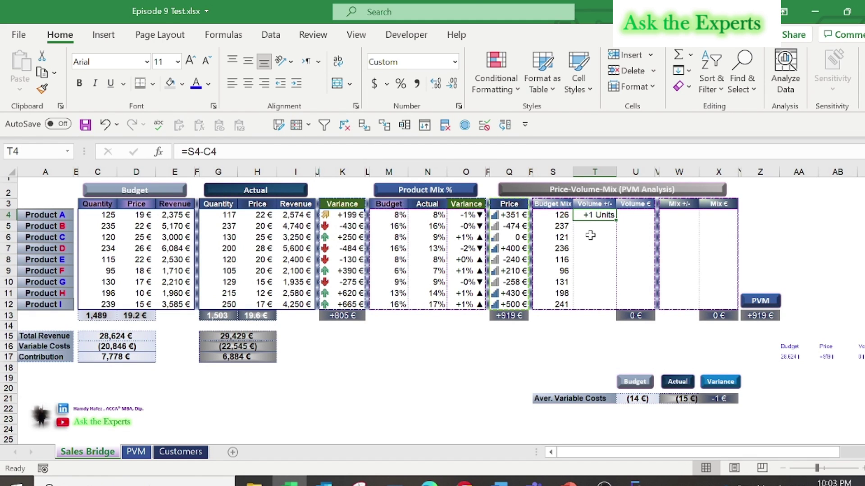
Fill the formula down T5:T12 and give those cells the custom +#,##0 Units format.
{"action": "key", "text": "ctrl+c"}
{"action": "left_click_drag", "start_coordinate": [591, 226], "coordinate": [590, 305]}
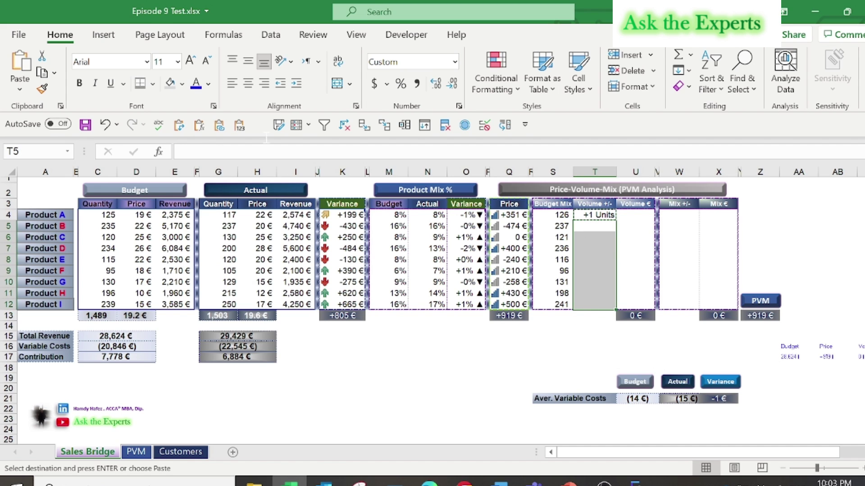
{"action": "left_click", "coordinate": [199, 125]}
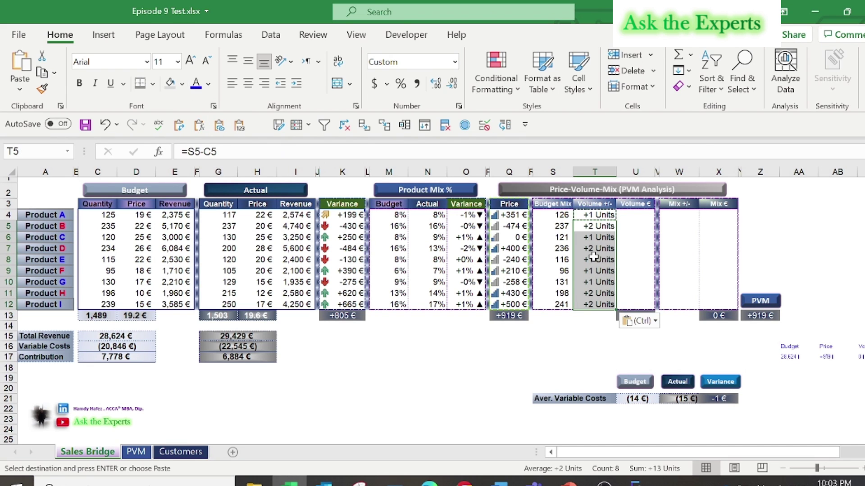
{"action": "right_click", "coordinate": [593, 257]}
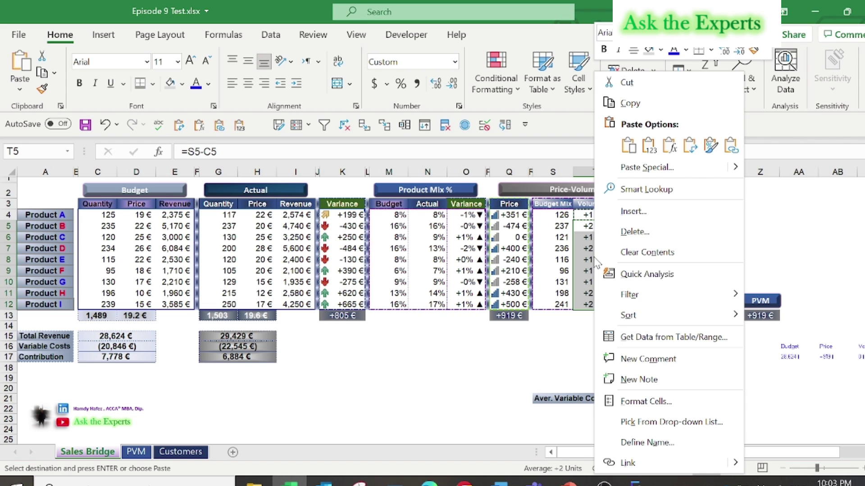
{"action": "left_click", "coordinate": [650, 407]}
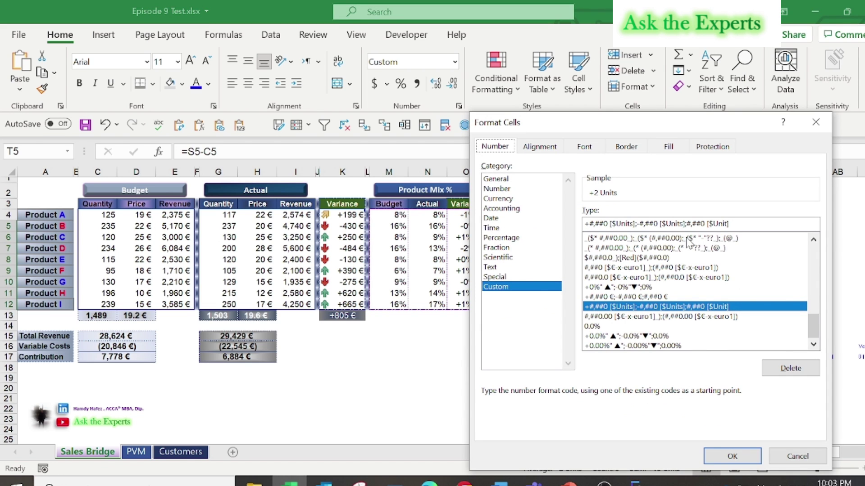
{"action": "left_click", "coordinate": [728, 457]}
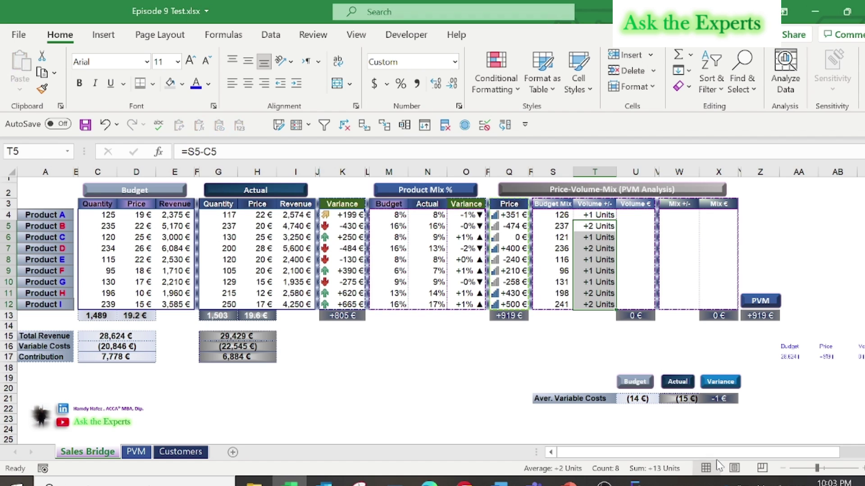
Enter Product A's Volume € in U4 as =T4*D4.
{"action": "left_click", "coordinate": [636, 216]}
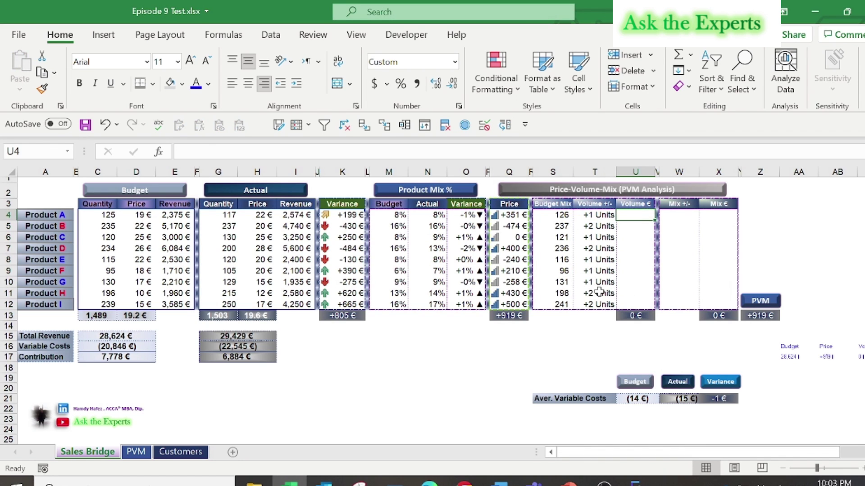
{"action": "type", "text": "="}
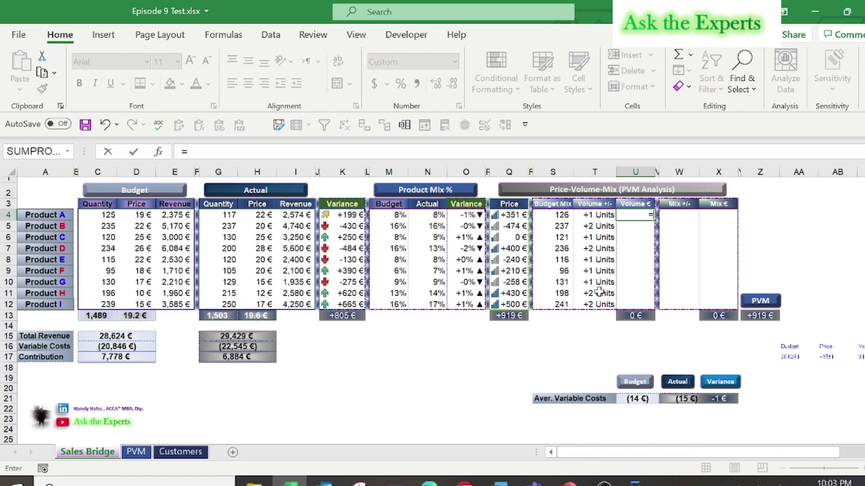
{"action": "left_click", "coordinate": [597, 215]}
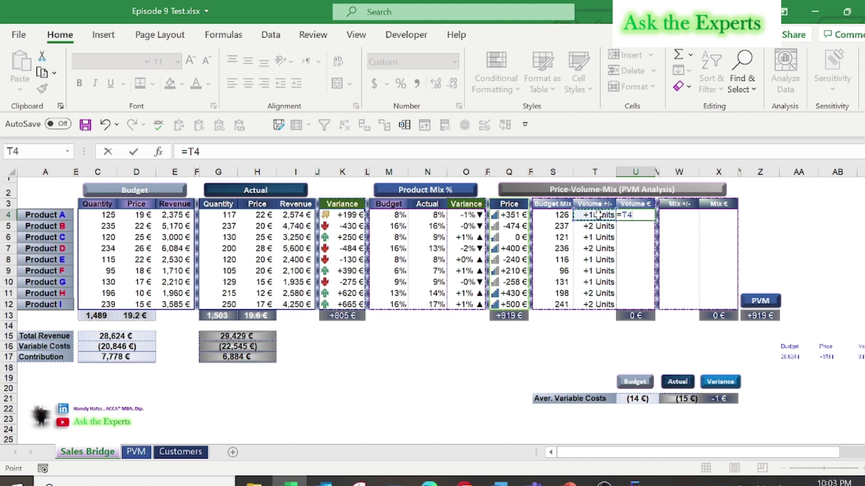
{"action": "type", "text": "*"}
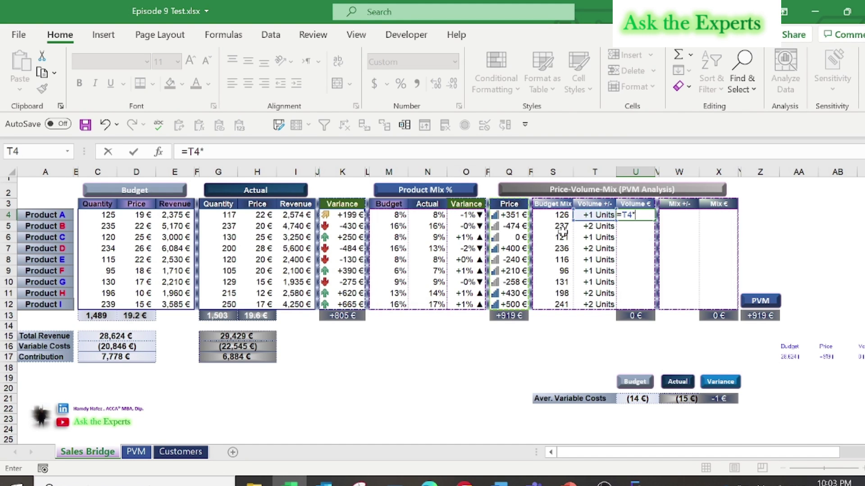
{"action": "left_click", "coordinate": [145, 215]}
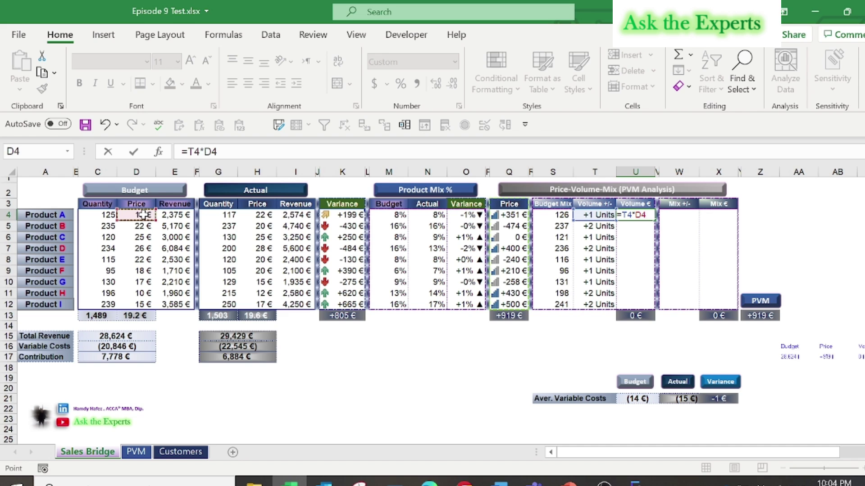
{"action": "key", "text": "Return"}
Fill the Volume € formula down U5:U12 so the volume total reads +269 €.
{"action": "left_click", "coordinate": [641, 215]}
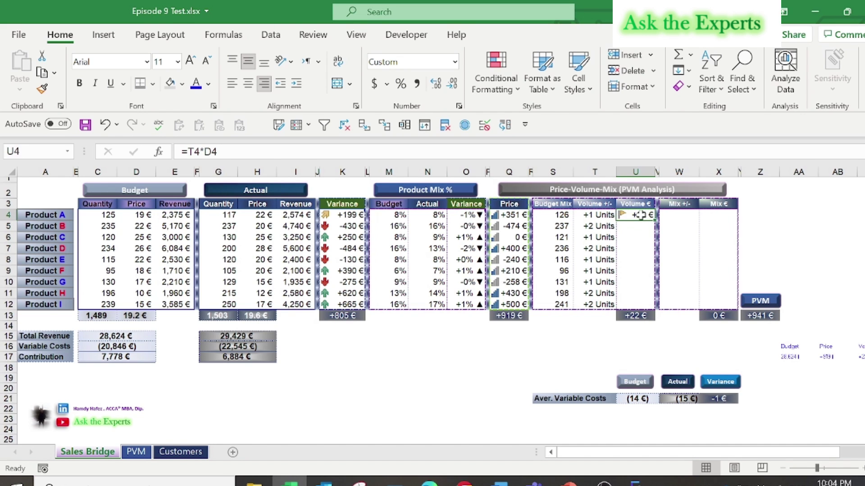
{"action": "key", "text": "ctrl+c"}
{"action": "left_click_drag", "start_coordinate": [636, 227], "coordinate": [632, 305]}
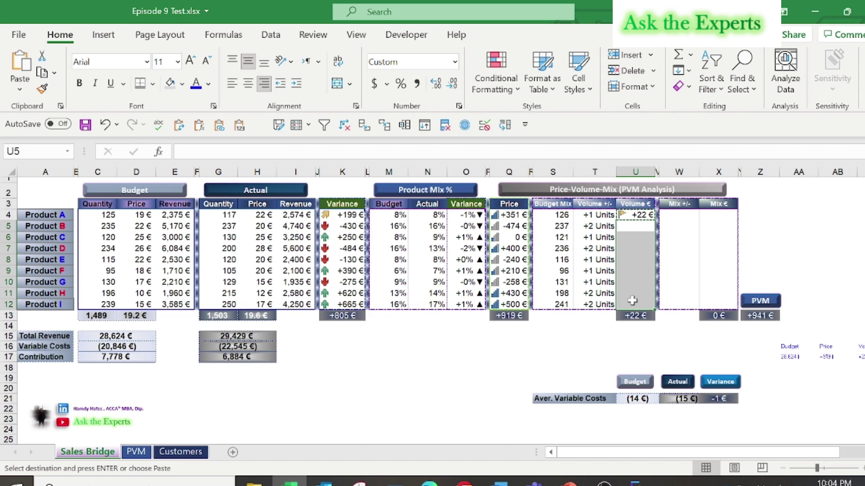
{"action": "left_click", "coordinate": [199, 126]}
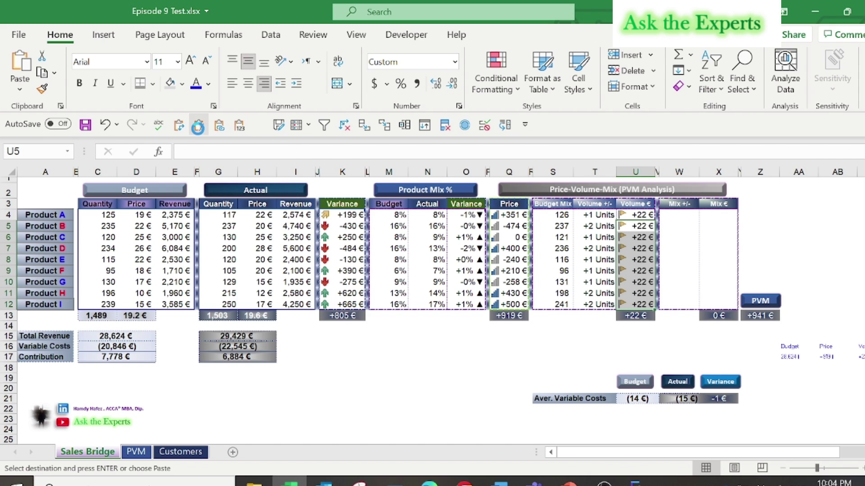
{"action": "left_click", "coordinate": [687, 218]}
Save, then enter =O4*$G$13 in W4, giving -9 Units mix for Product A.
{"action": "key", "text": "ctrl+s"}
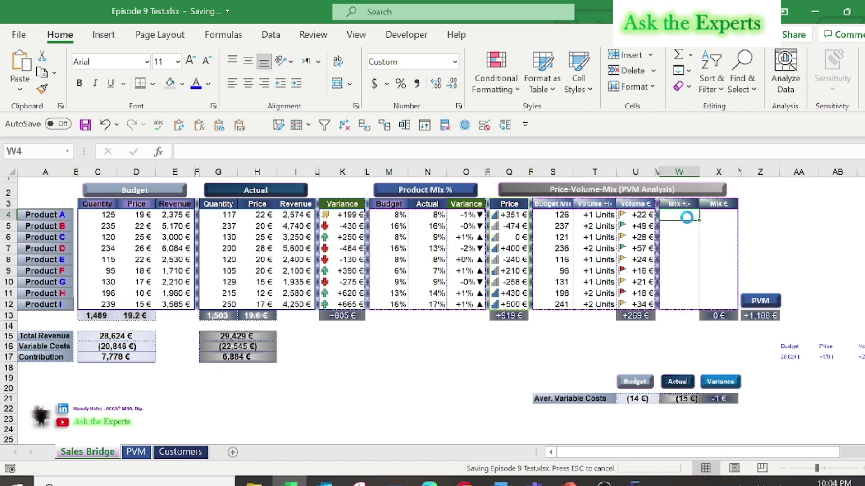
{"action": "type", "text": "="}
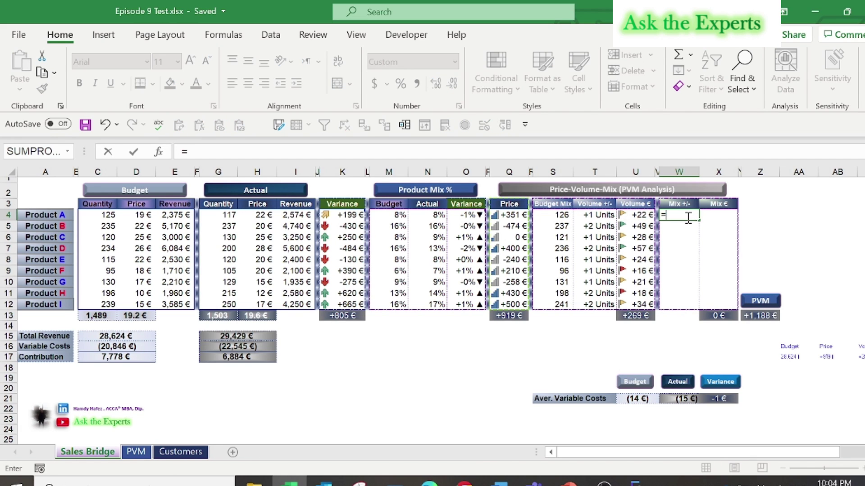
{"action": "left_click", "coordinate": [464, 215]}
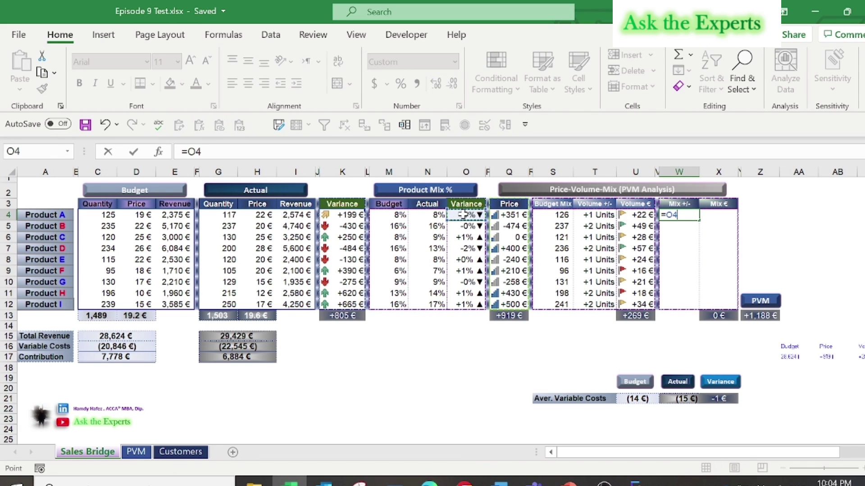
{"action": "type", "text": "*"}
{"action": "left_click", "coordinate": [218, 315]}
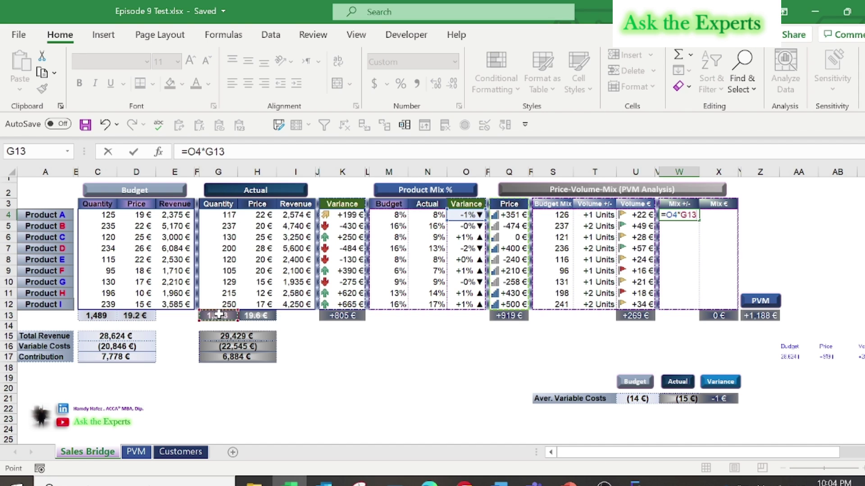
{"action": "key", "text": "F4"}
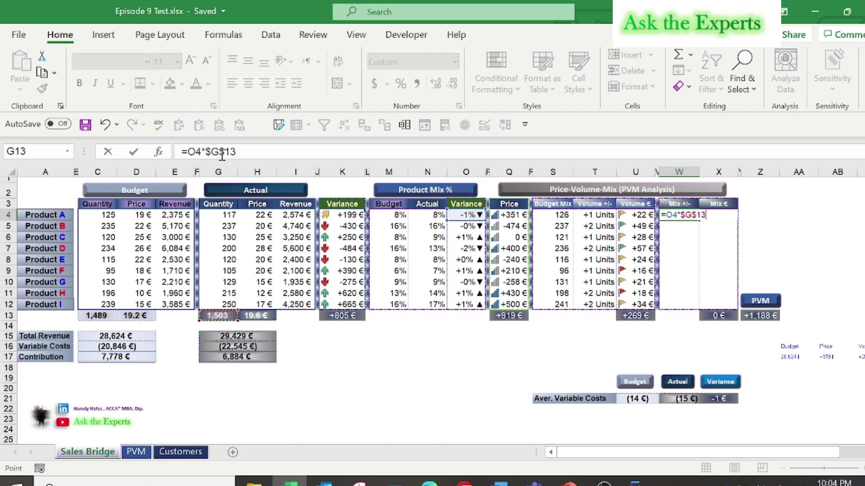
{"action": "key", "text": "Return"}
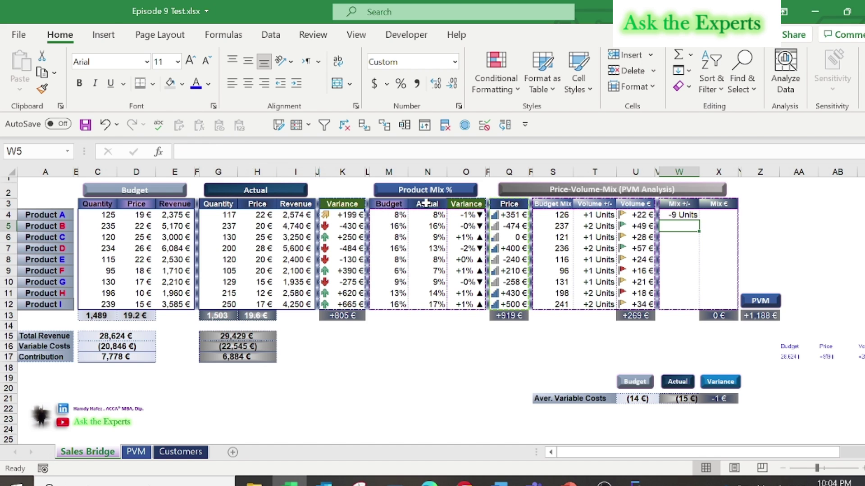
Copy the W4 mix units formula into W5:W12 for Products B to I.
{"action": "left_click", "coordinate": [667, 215]}
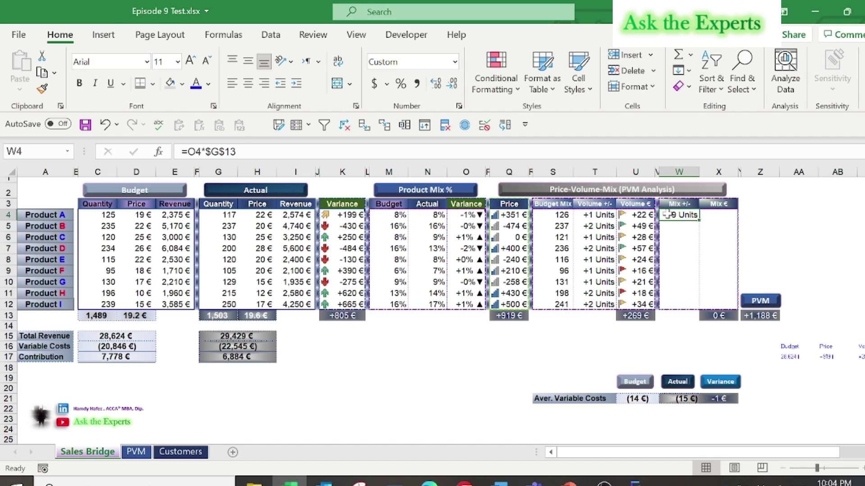
{"action": "key", "text": "ctrl+c"}
{"action": "left_click_drag", "start_coordinate": [671, 226], "coordinate": [671, 301]}
{"action": "right_click", "coordinate": [673, 297]}
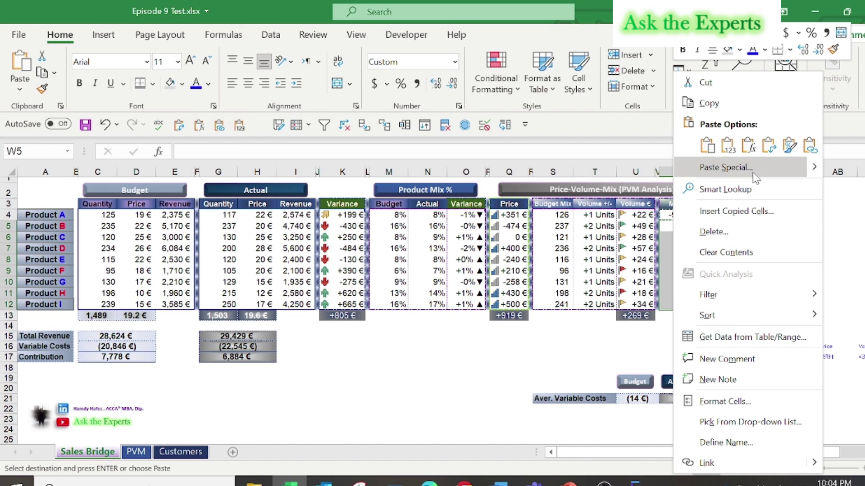
{"action": "key", "text": "Escape"}
{"action": "key", "text": "ctrl+v"}
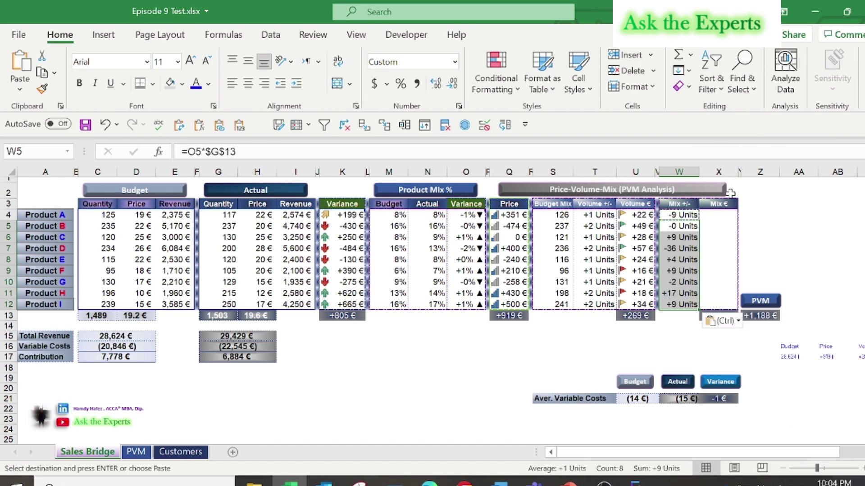
Enter =W4*D4 in X4 for Product A's Mix € amount.
{"action": "left_click", "coordinate": [719, 215]}
{"action": "type", "text": "="}
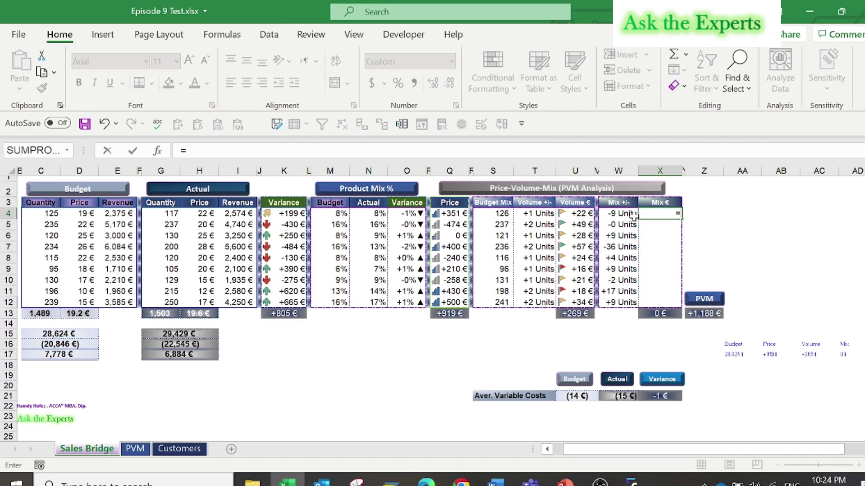
{"action": "left_click", "coordinate": [631, 214]}
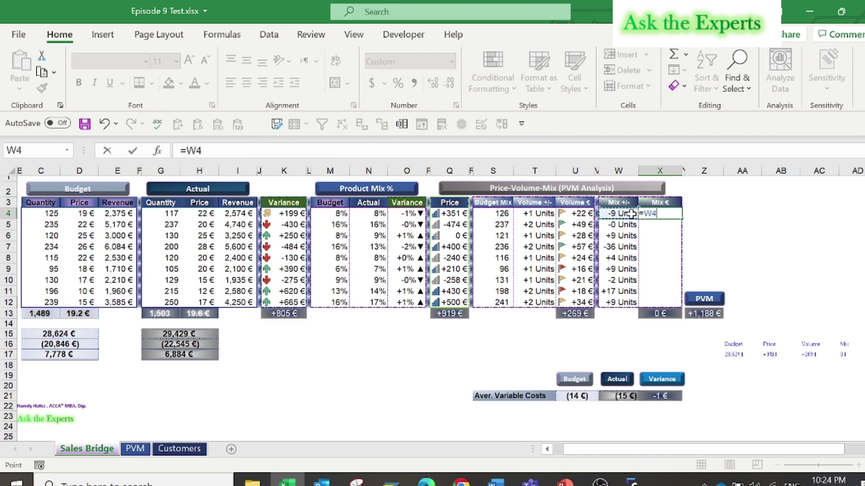
{"action": "type", "text": "*"}
{"action": "left_click", "coordinate": [83, 213]}
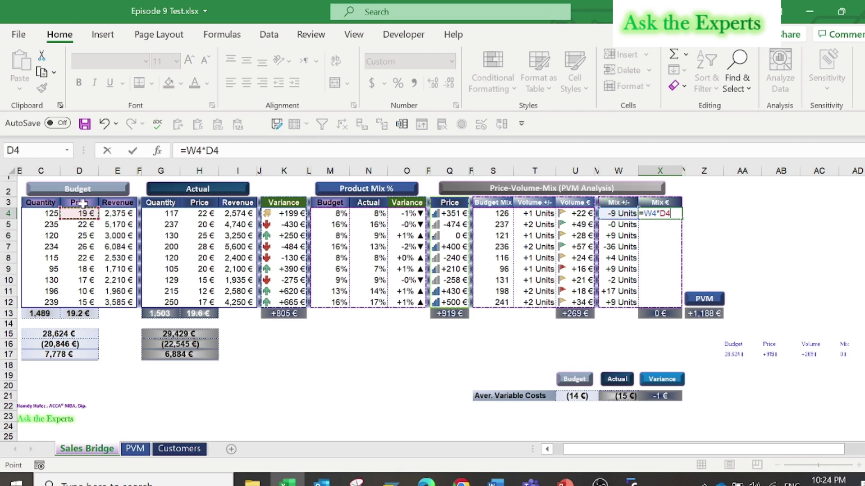
{"action": "key", "text": "Return"}
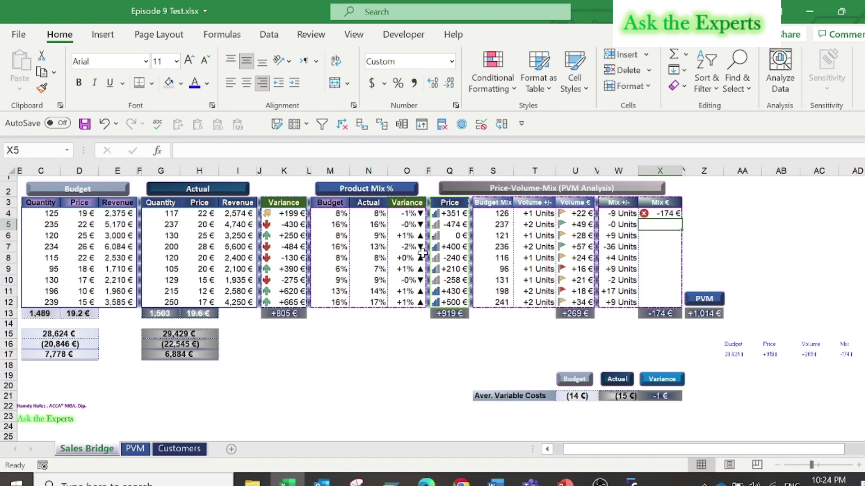
Copy the Mix € formula into X5:X12 and save the workbook.
{"action": "left_click", "coordinate": [655, 210]}
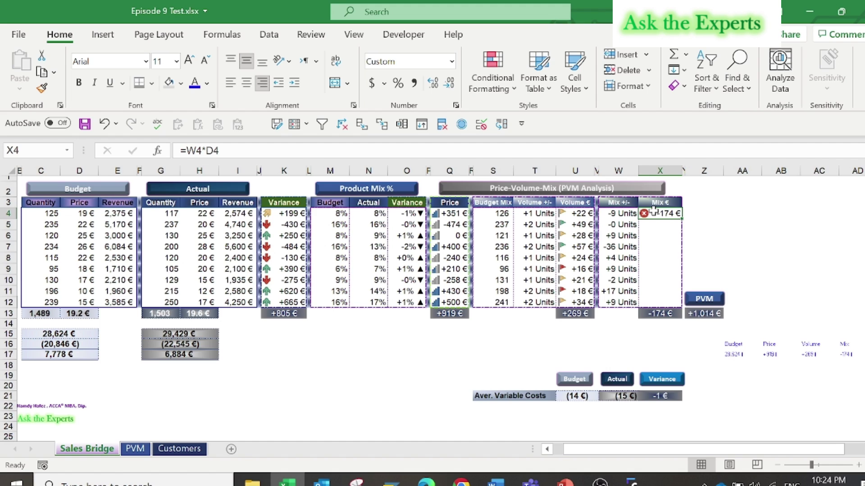
{"action": "key", "text": "ctrl+c"}
{"action": "left_click", "coordinate": [652, 225]}
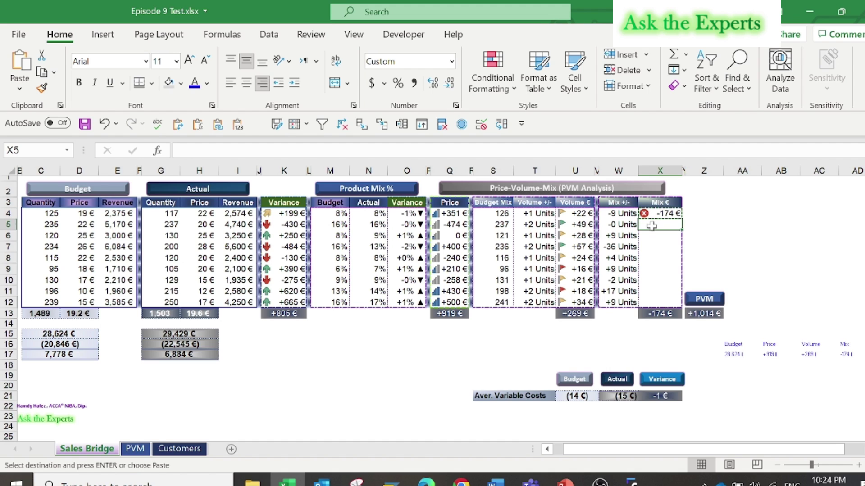
{"action": "key", "text": "shift+Down"}
{"action": "key", "text": "shift+Down"}
{"action": "key", "text": "shift+Down"}
{"action": "key", "text": "shift+Down"}
{"action": "key", "text": "shift+Down"}
{"action": "key", "text": "shift+Down"}
{"action": "key", "text": "shift+Down"}
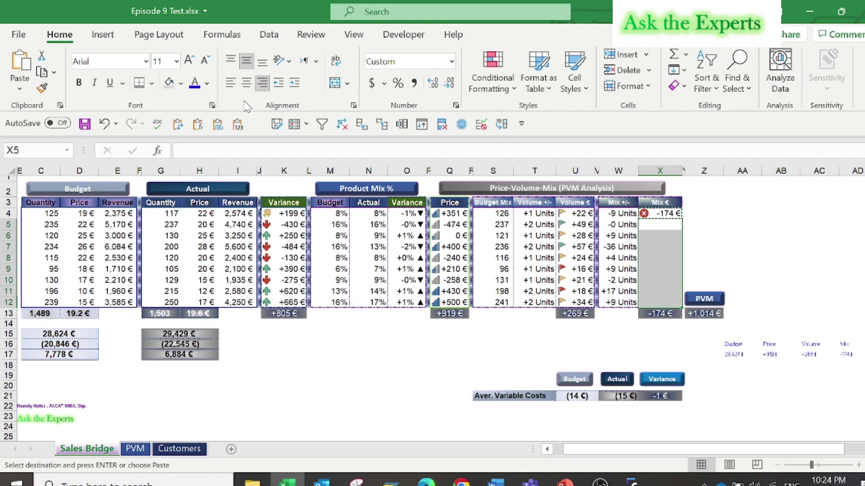
{"action": "left_click", "coordinate": [201, 127]}
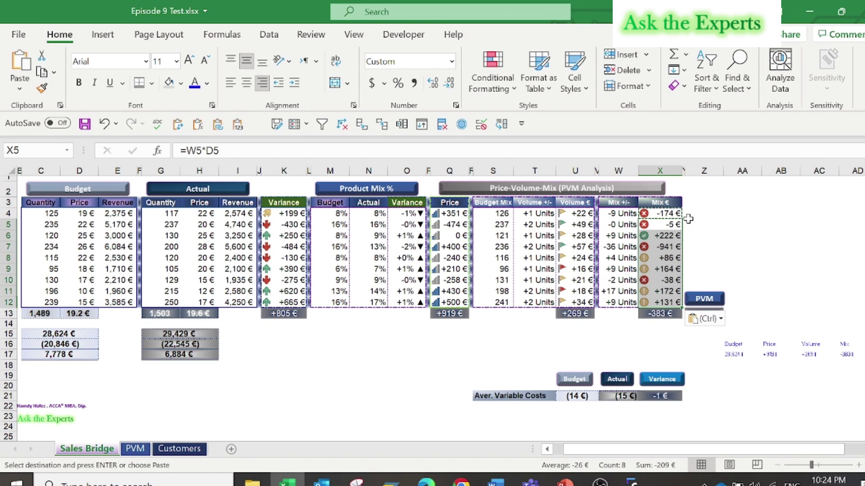
{"action": "left_click", "coordinate": [615, 345]}
{"action": "key", "text": "ctrl+s"}
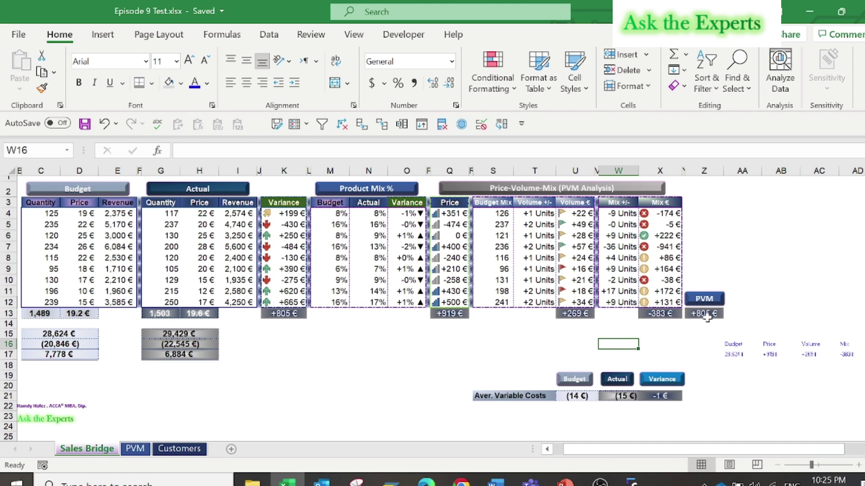
{"action": "left_click", "coordinate": [279, 315]}
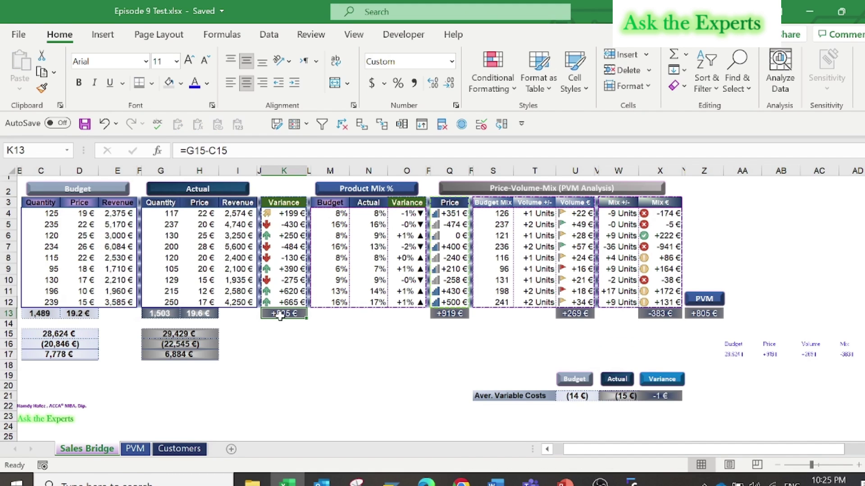
{"action": "double_click", "coordinate": [280, 316]}
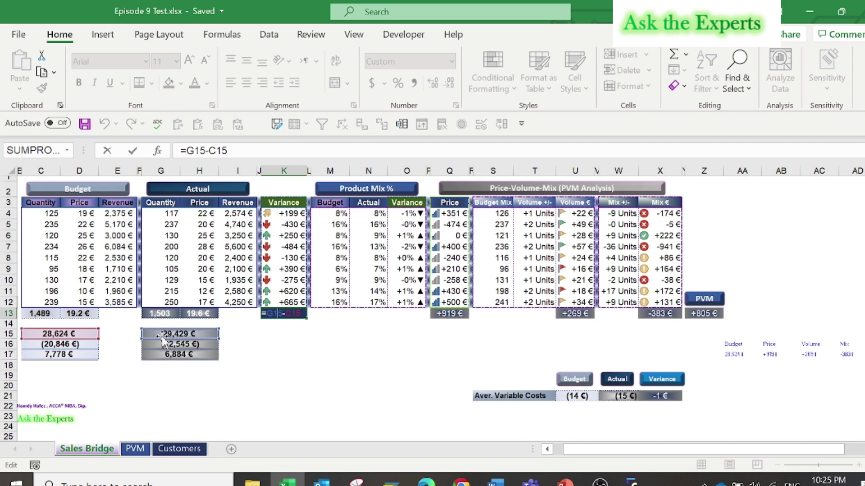
{"action": "key", "text": "Escape"}
{"action": "left_click", "coordinate": [708, 311]}
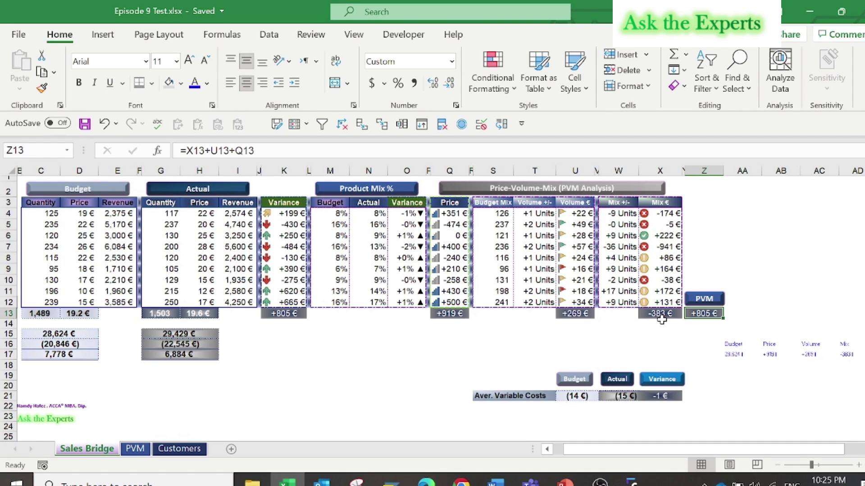
{"action": "key", "text": "F2"}
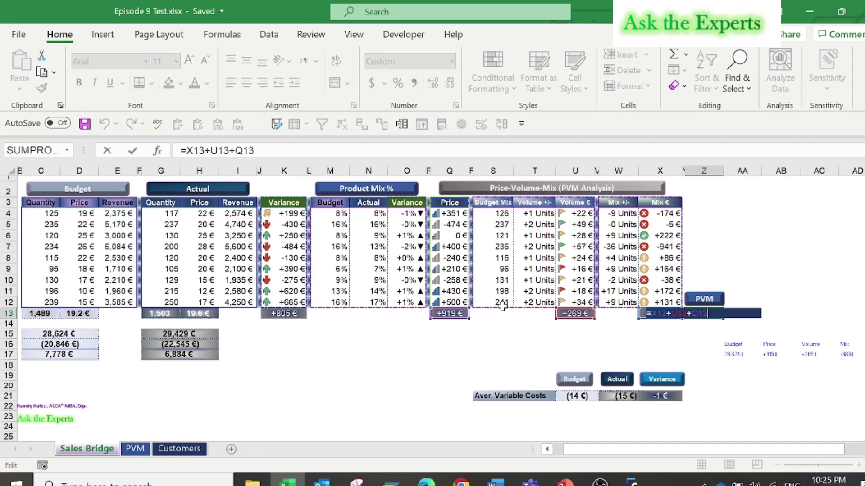
{"action": "key", "text": "ctrl+Return"}
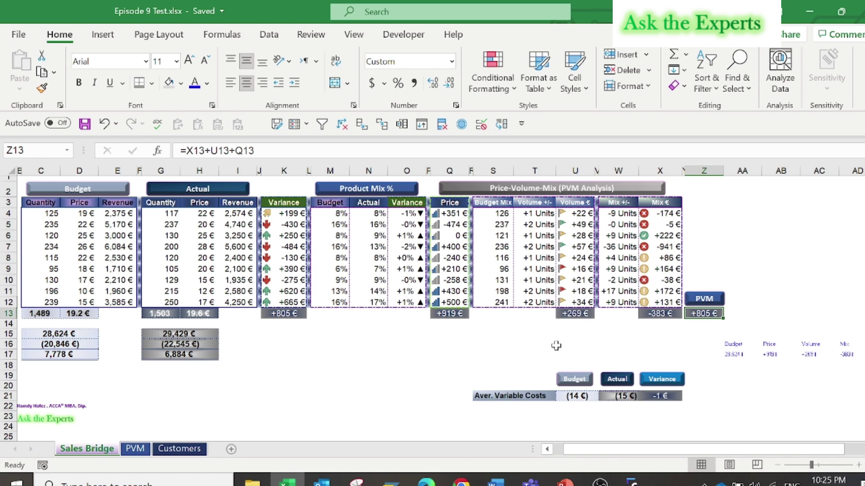
{"action": "left_click", "coordinate": [736, 355]}
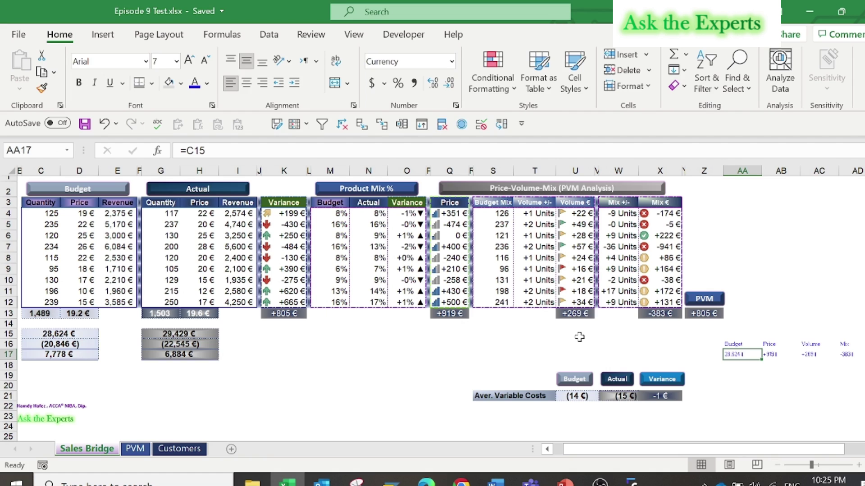
Check the Budget and Mix (=X13) summary links, then select the AA16:AE17 bridge data.
{"action": "key", "text": "F2"}
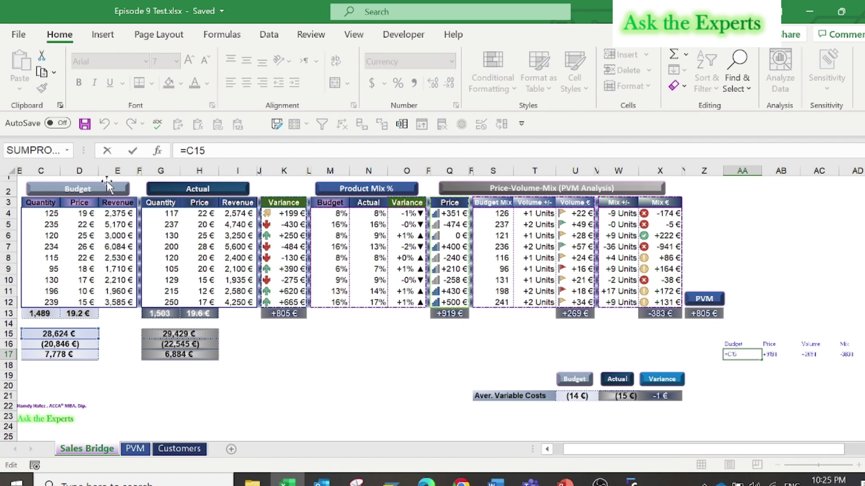
{"action": "key", "text": "Escape"}
{"action": "left_click_drag", "start_coordinate": [656, 450], "coordinate": [668, 454]}
{"action": "left_click", "coordinate": [847, 354]}
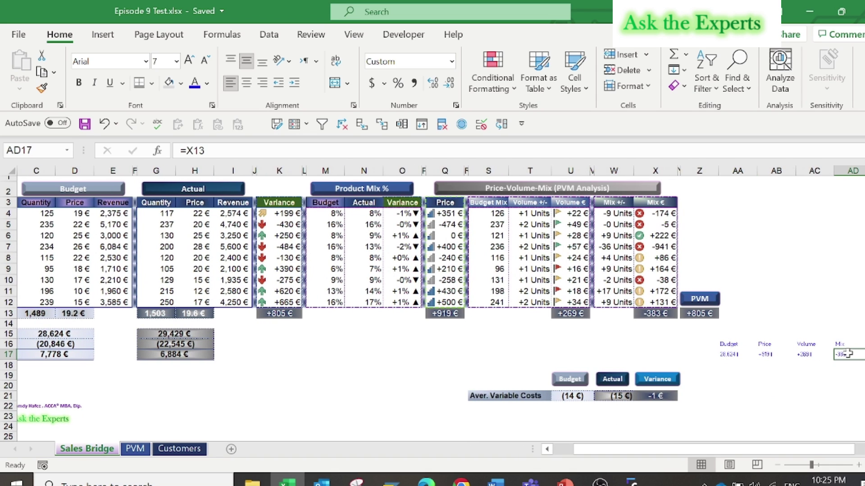
{"action": "double_click", "coordinate": [845, 354]}
{"action": "key", "text": "ctrl+Return"}
{"action": "left_click_drag", "start_coordinate": [681, 450], "coordinate": [837, 355]}
{"action": "left_click", "coordinate": [836, 354]}
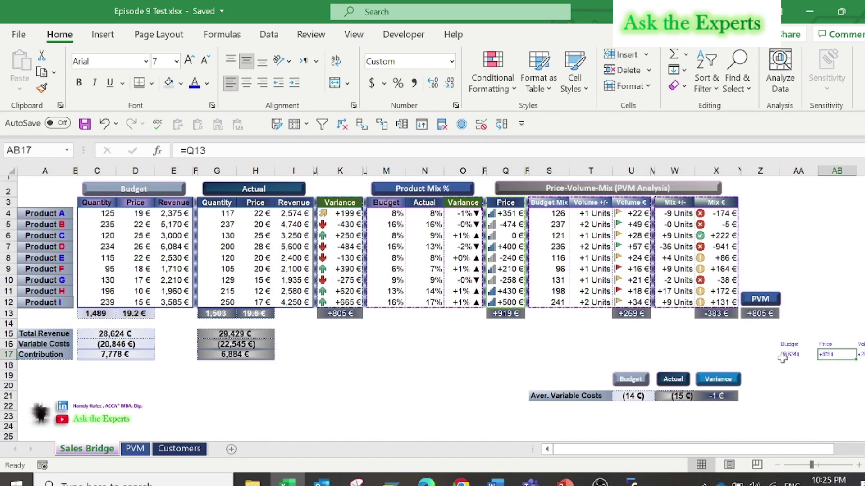
{"action": "left_click_drag", "start_coordinate": [789, 343], "coordinate": [804, 355]}
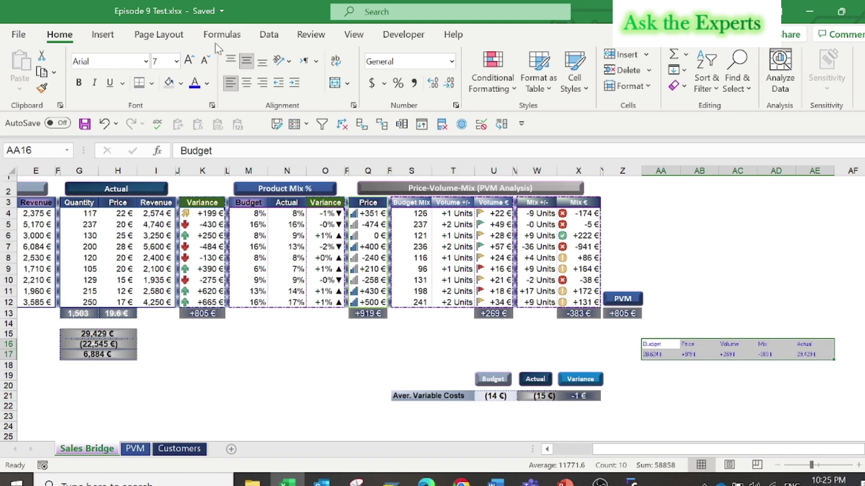
Insert a waterfall chart of the bridge data and move it over the tables.
{"action": "left_click", "coordinate": [112, 40]}
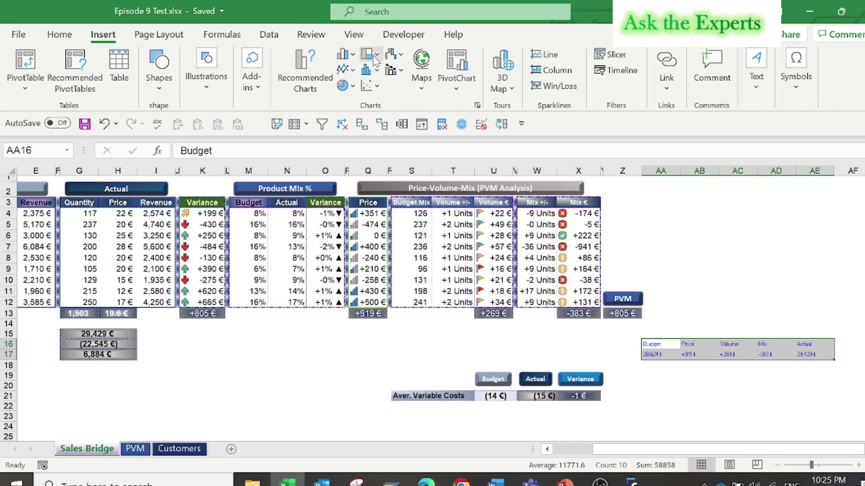
{"action": "left_click", "coordinate": [401, 61]}
{"action": "left_click", "coordinate": [408, 109]}
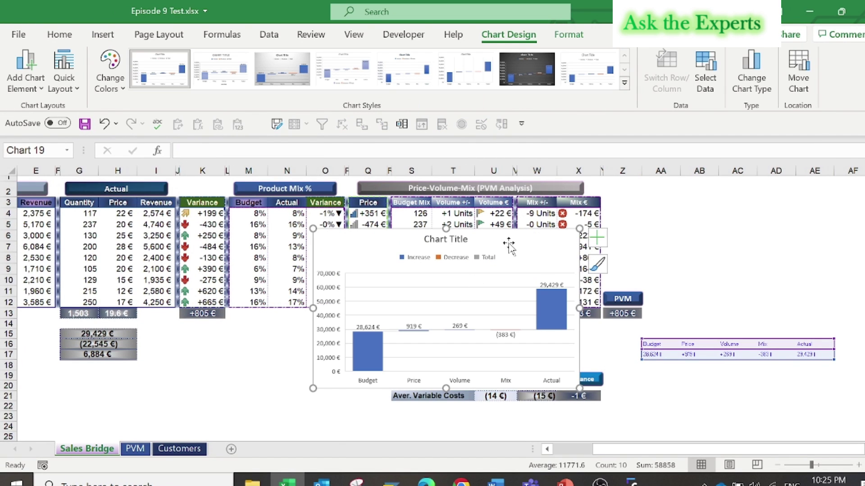
{"action": "left_click_drag", "start_coordinate": [513, 247], "coordinate": [371, 279]}
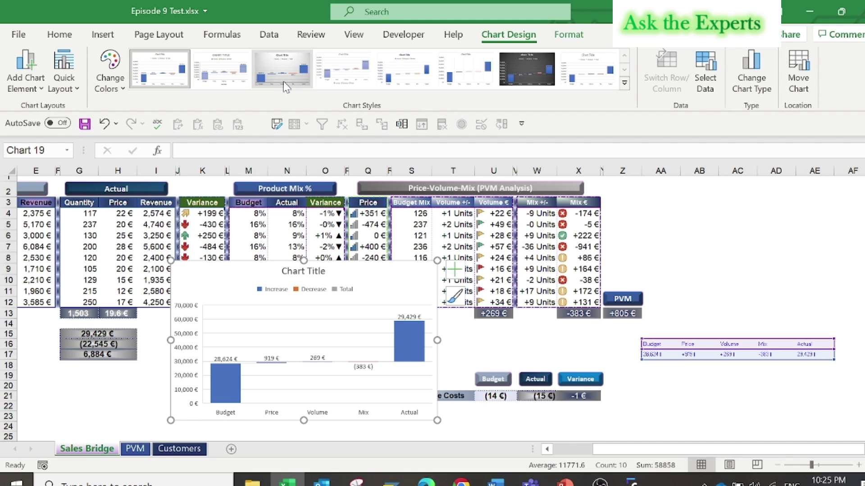
Apply chart Style 1 to the waterfall and shrink it.
{"action": "left_click", "coordinate": [524, 71]}
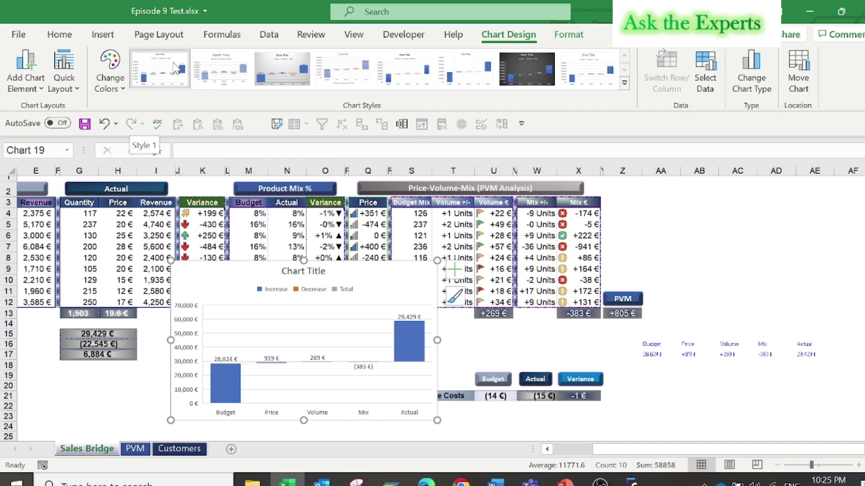
{"action": "left_click", "coordinate": [192, 85]}
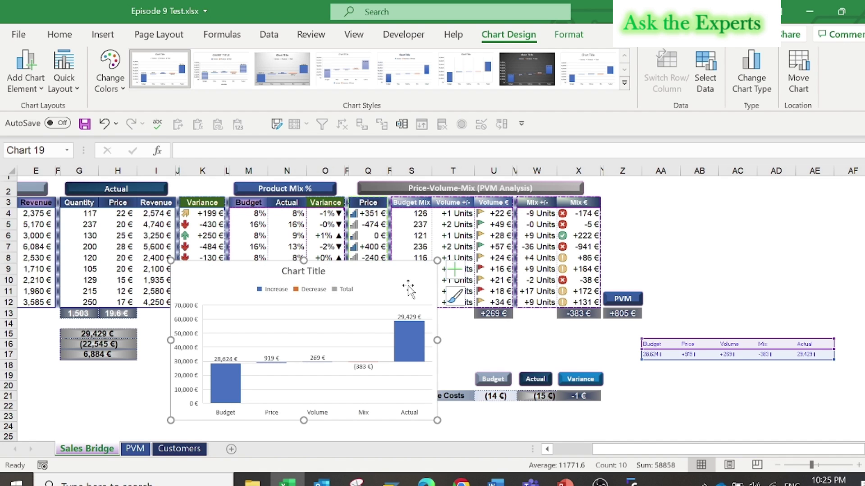
{"action": "left_click_drag", "start_coordinate": [432, 268], "coordinate": [342, 336]}
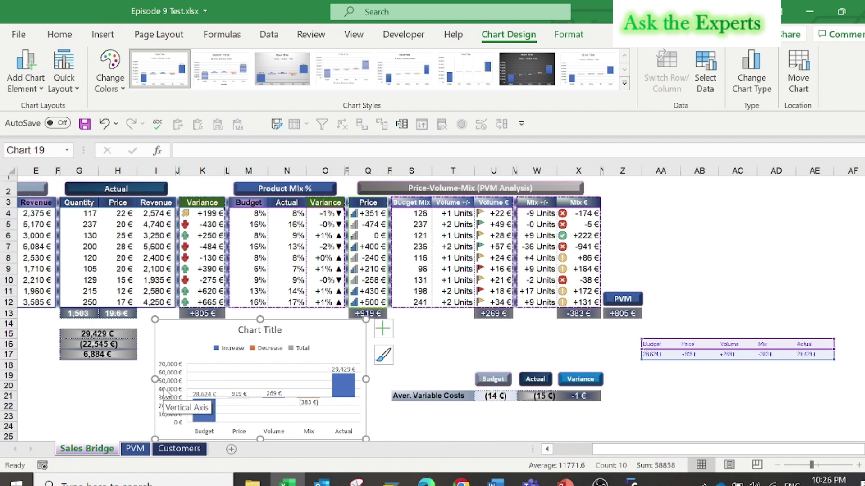
Set the Actual bar as a total in the waterfall chart.
{"action": "left_click", "coordinate": [346, 383]}
{"action": "left_click", "coordinate": [347, 384]}
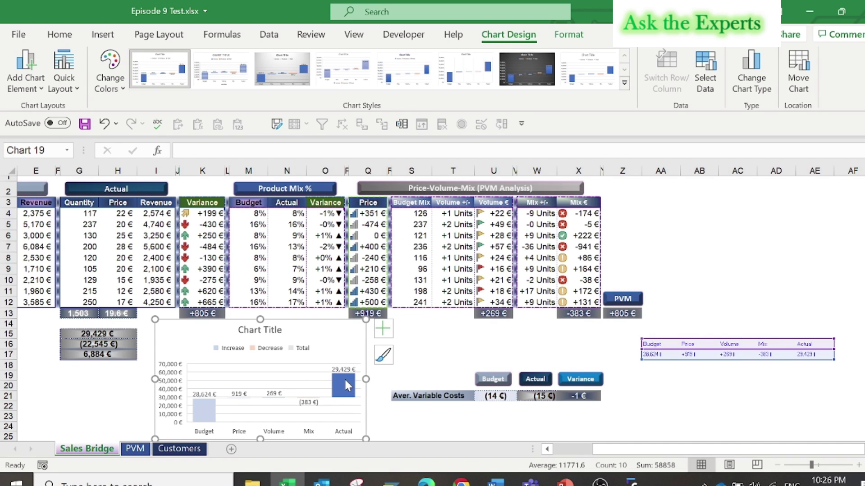
{"action": "right_click", "coordinate": [346, 384]}
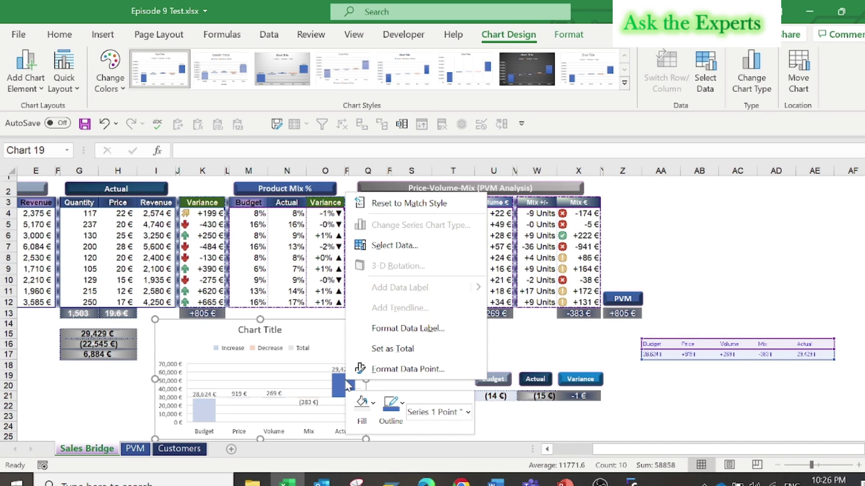
{"action": "left_click", "coordinate": [385, 356]}
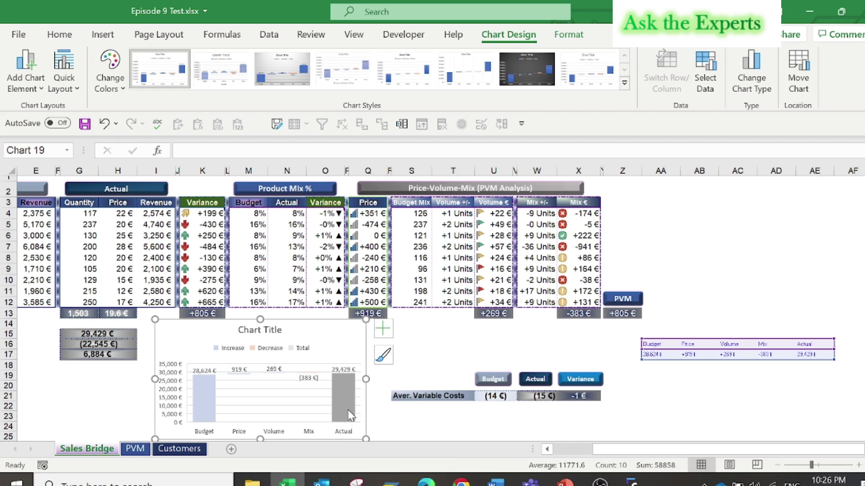
{"action": "left_click", "coordinate": [330, 335]}
Give the Decrease series a solid red fill via the chart legend.
{"action": "double_click", "coordinate": [261, 352]}
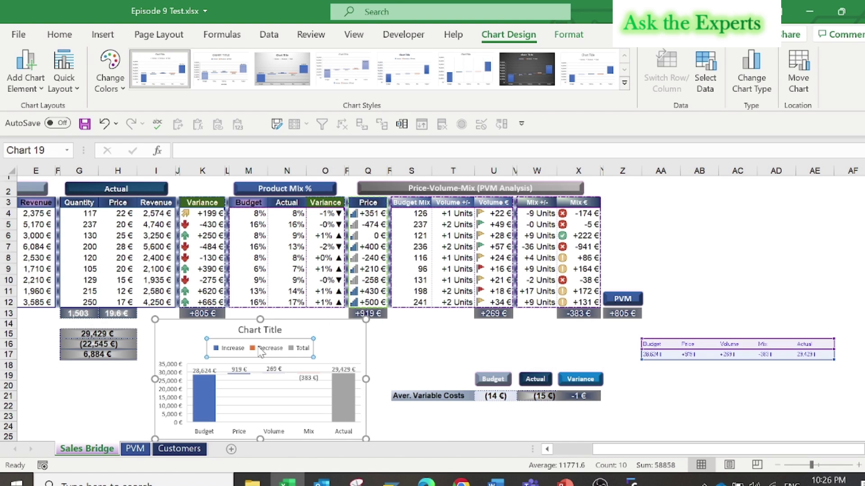
{"action": "left_click", "coordinate": [252, 351]}
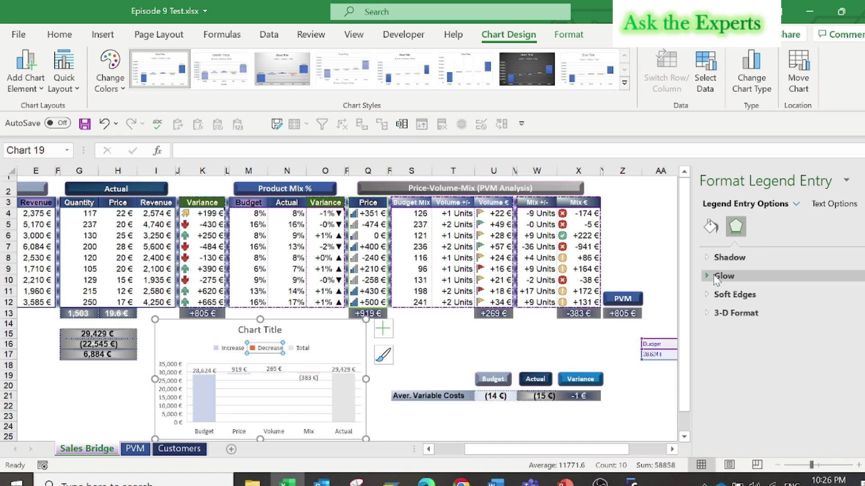
{"action": "left_click", "coordinate": [710, 227]}
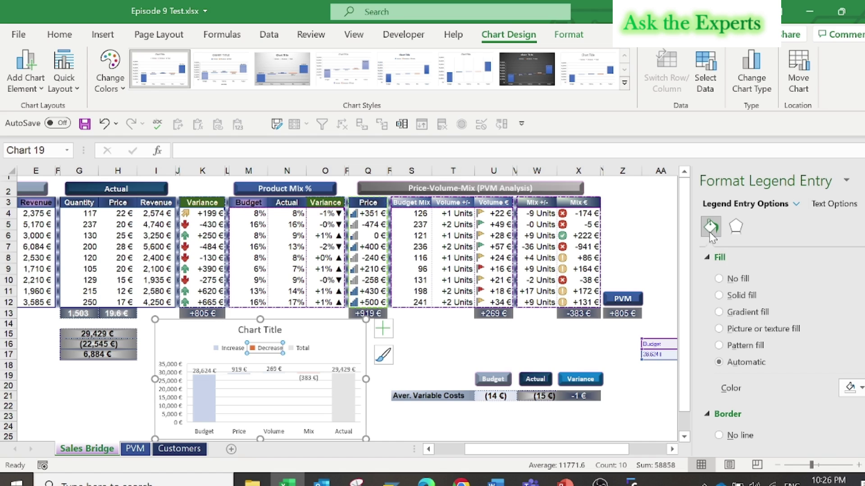
{"action": "left_click", "coordinate": [719, 296]}
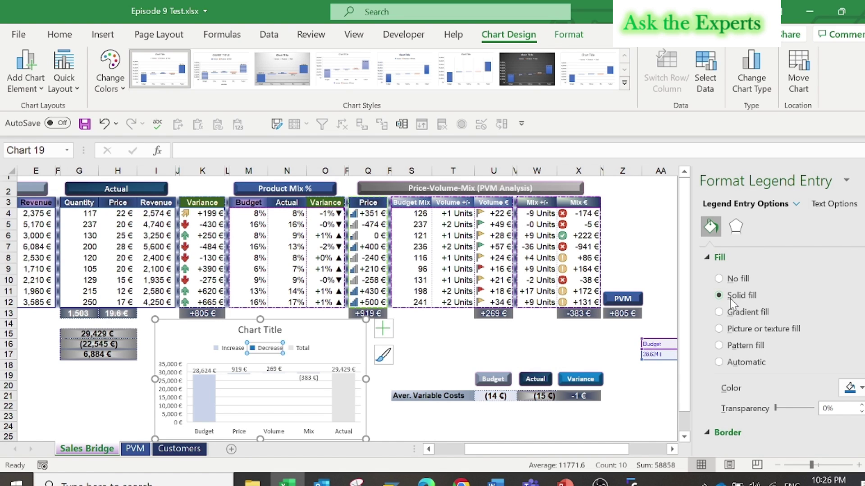
{"action": "left_click", "coordinate": [860, 389]}
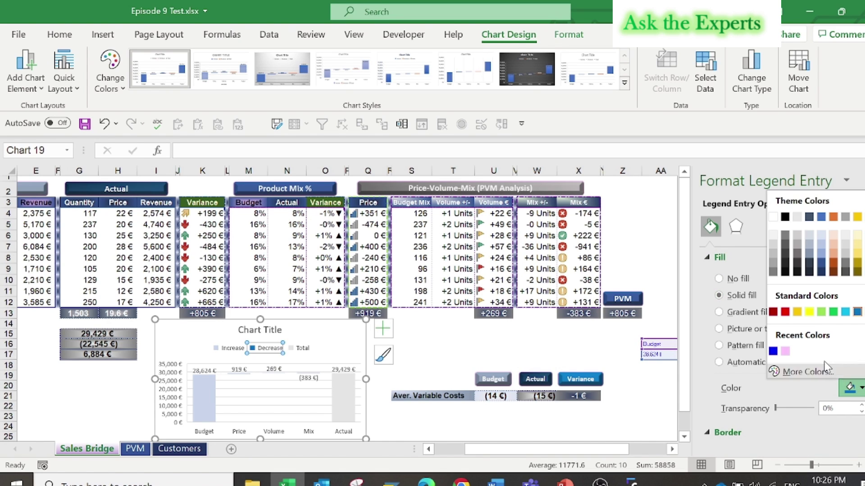
{"action": "left_click", "coordinate": [787, 315]}
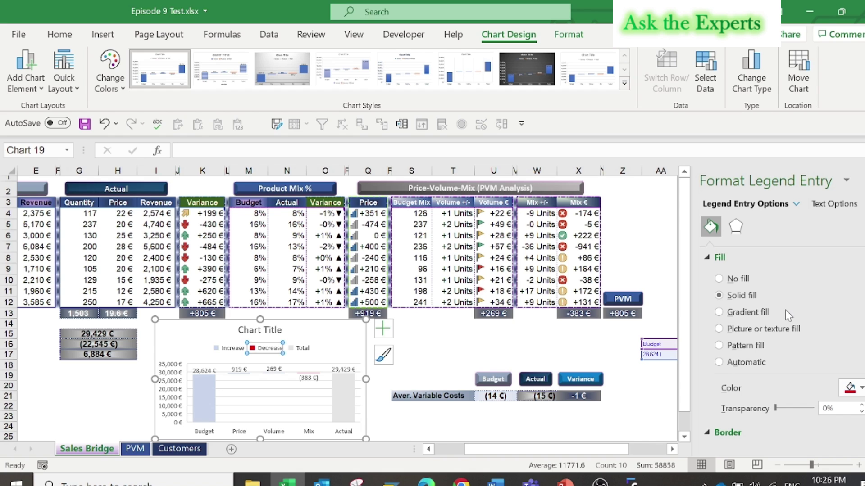
{"action": "left_click", "coordinate": [230, 350]}
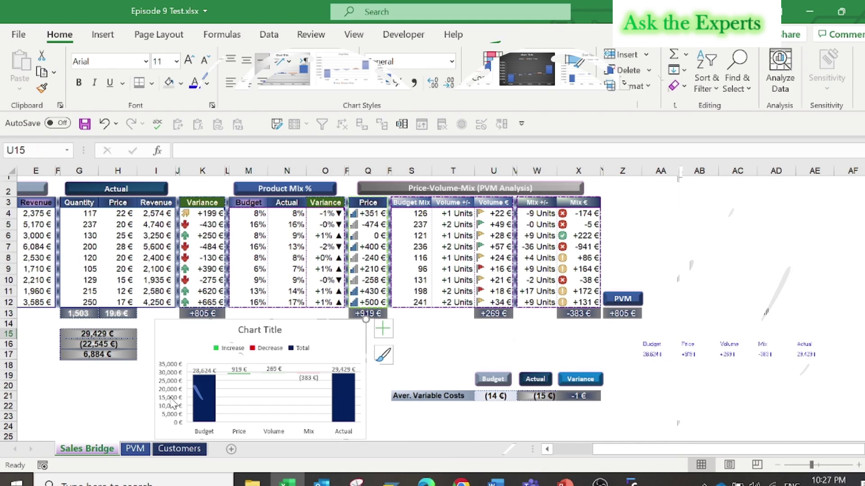
{"action": "left_click", "coordinate": [171, 399]}
{"action": "left_click", "coordinate": [170, 400]}
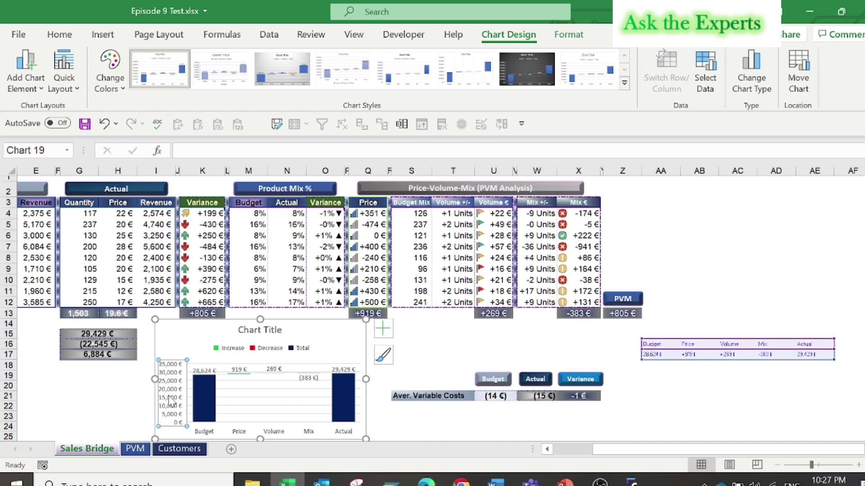
Set the vertical axis minimum to 20,000 and maximum to 30,000.
{"action": "double_click", "coordinate": [170, 400]}
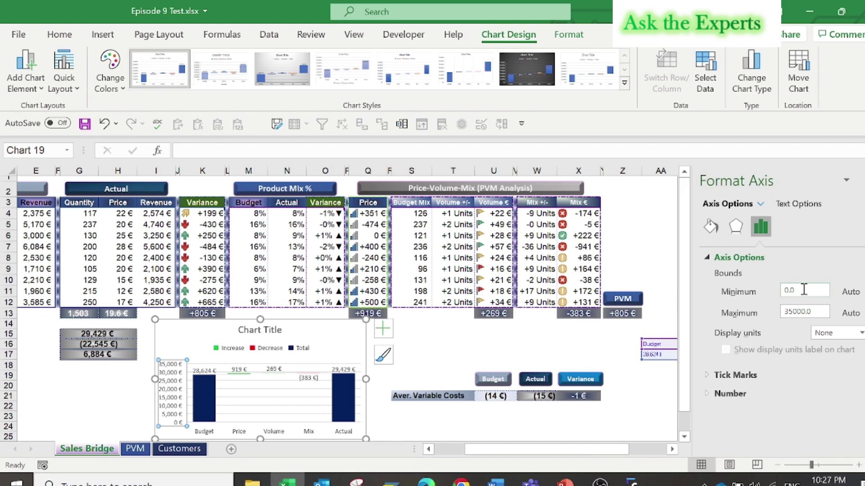
{"action": "left_click_drag", "start_coordinate": [803, 290], "coordinate": [786, 291]}
{"action": "type", "text": "5"}
{"action": "key", "text": "Return"}
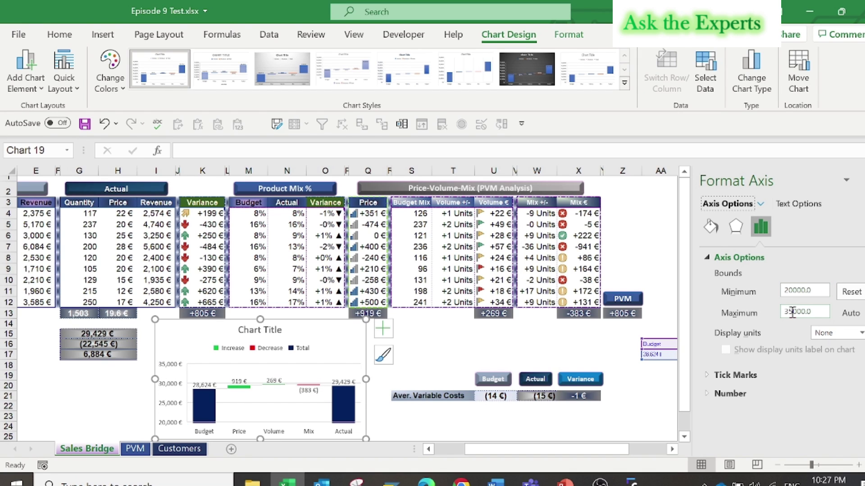
{"action": "left_click", "coordinate": [793, 312]}
{"action": "key", "text": "Return"}
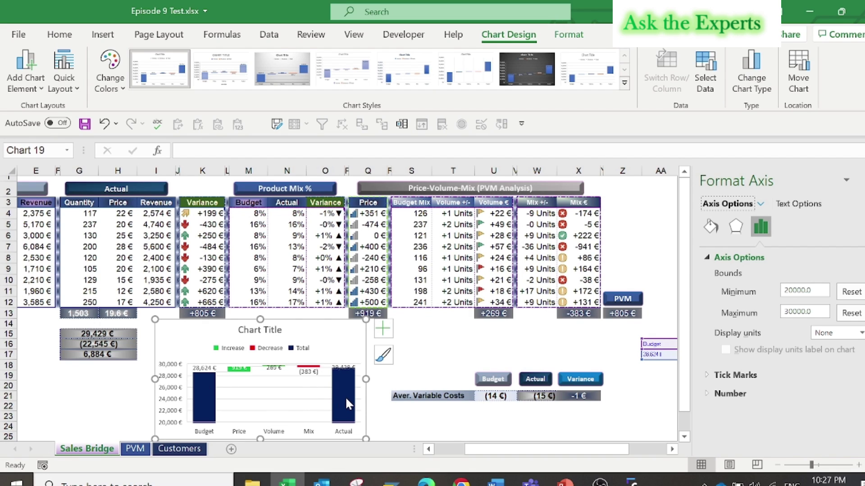
{"action": "mouse_move", "coordinate": [346, 402]}
Colour just the Budget bar a lighter blue than the navy Actual bar.
{"action": "left_click", "coordinate": [197, 399]}
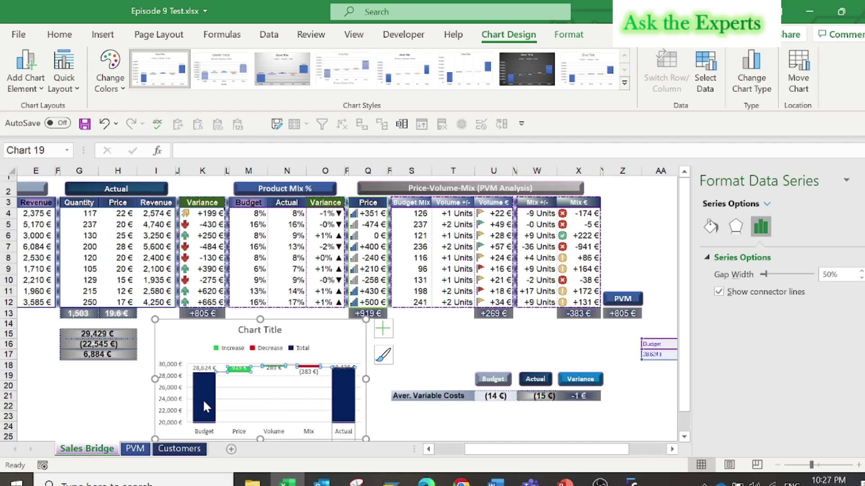
{"action": "left_click", "coordinate": [203, 399]}
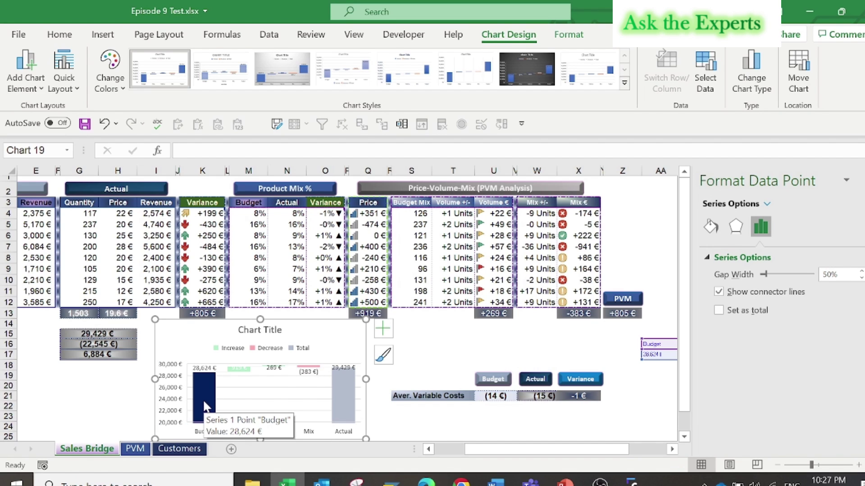
{"action": "left_click", "coordinate": [202, 399]}
{"action": "left_click", "coordinate": [202, 399]}
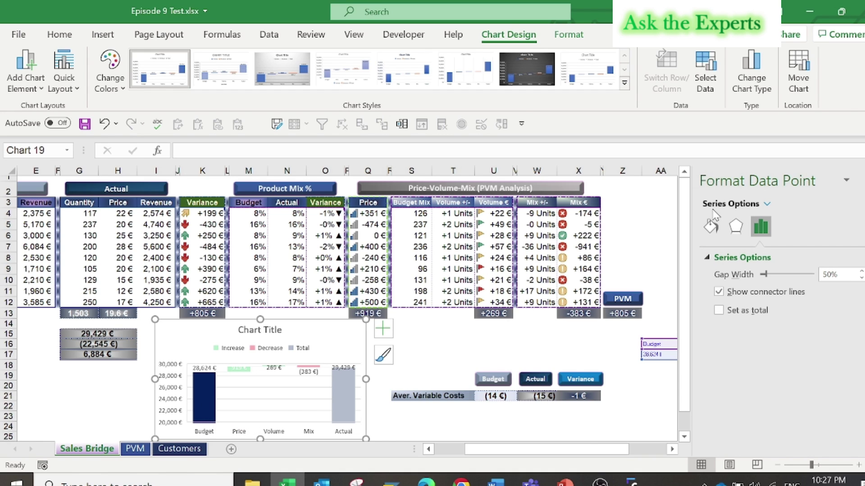
{"action": "left_click", "coordinate": [737, 268]}
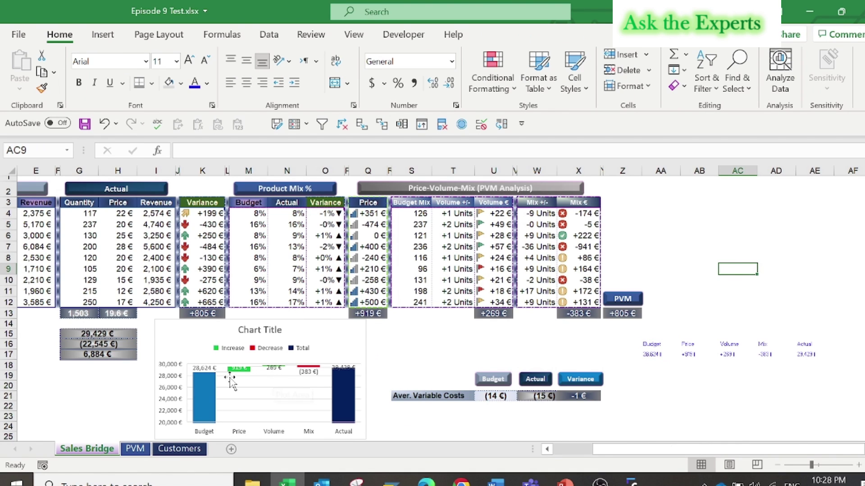
Fill the chart background light grey, then apply a light grey gradient.
{"action": "left_click", "coordinate": [317, 339]}
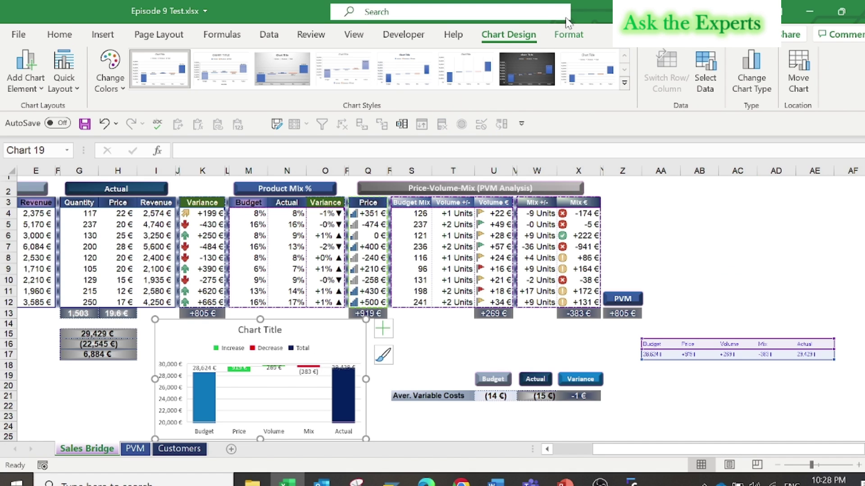
{"action": "left_click", "coordinate": [569, 34]}
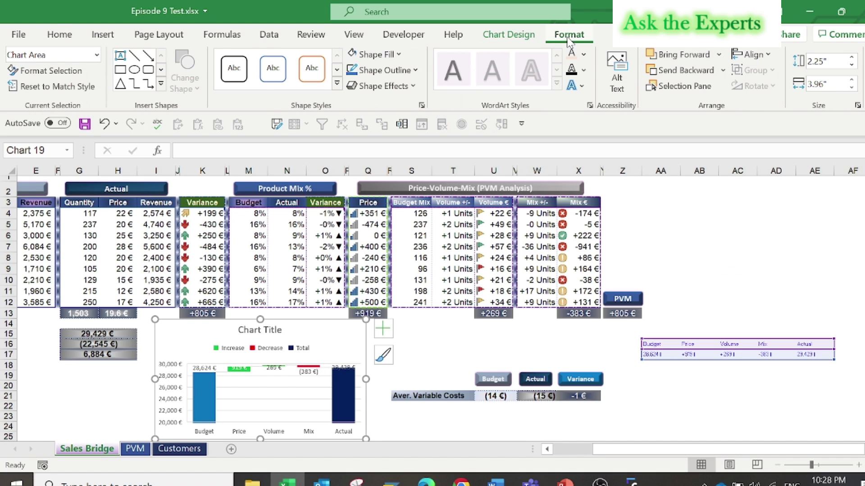
{"action": "left_click", "coordinate": [398, 54]}
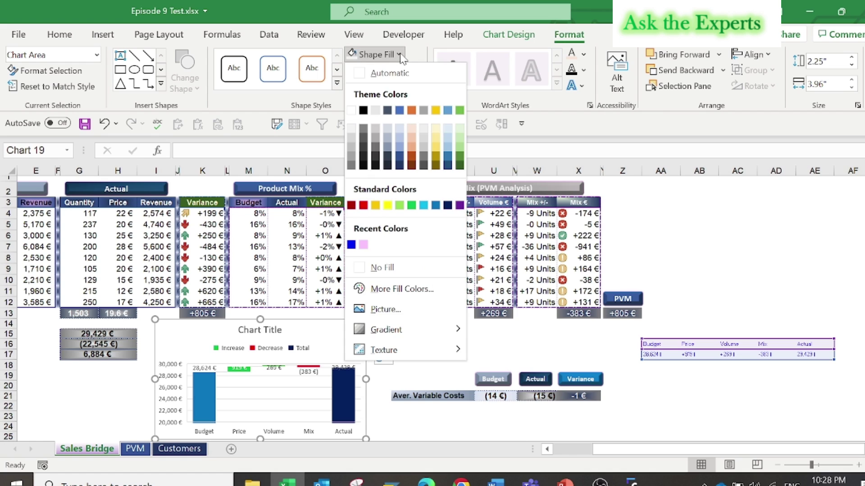
{"action": "left_click", "coordinate": [352, 131]}
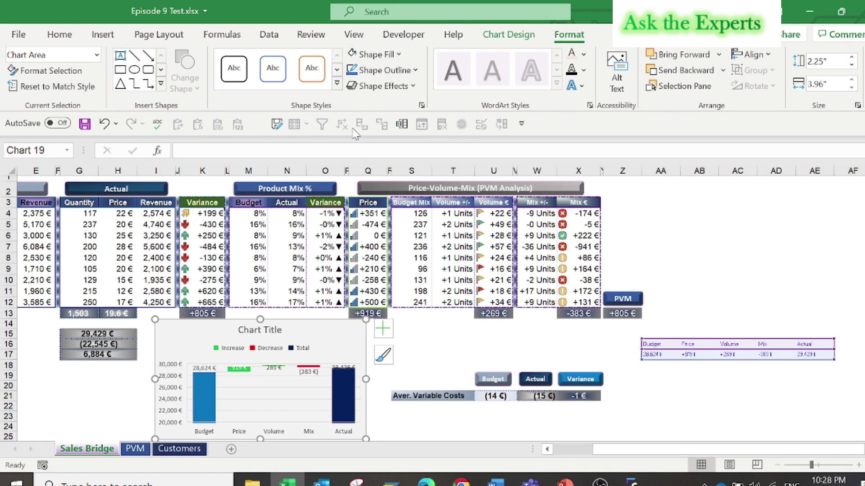
{"action": "left_click", "coordinate": [399, 55]}
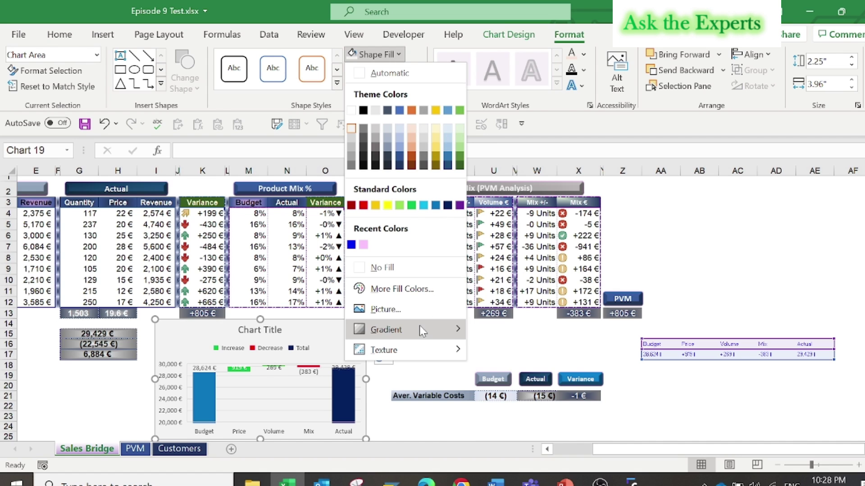
{"action": "mouse_move", "coordinate": [421, 326]}
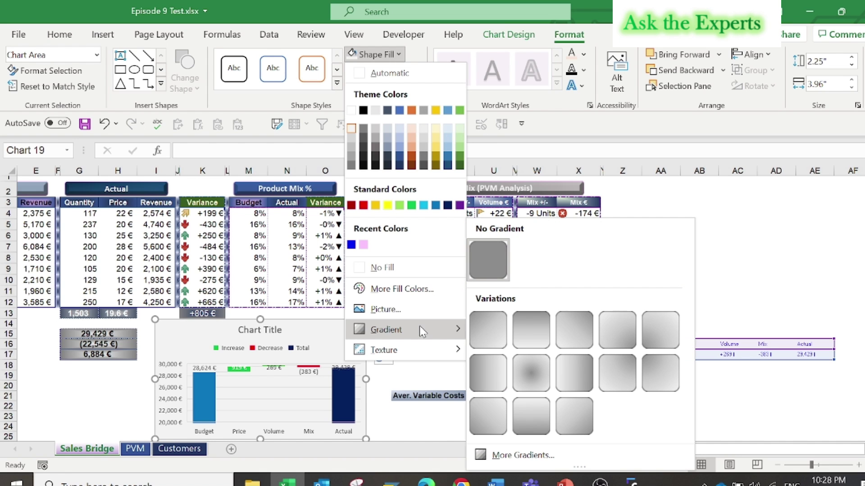
{"action": "left_click", "coordinate": [666, 326]}
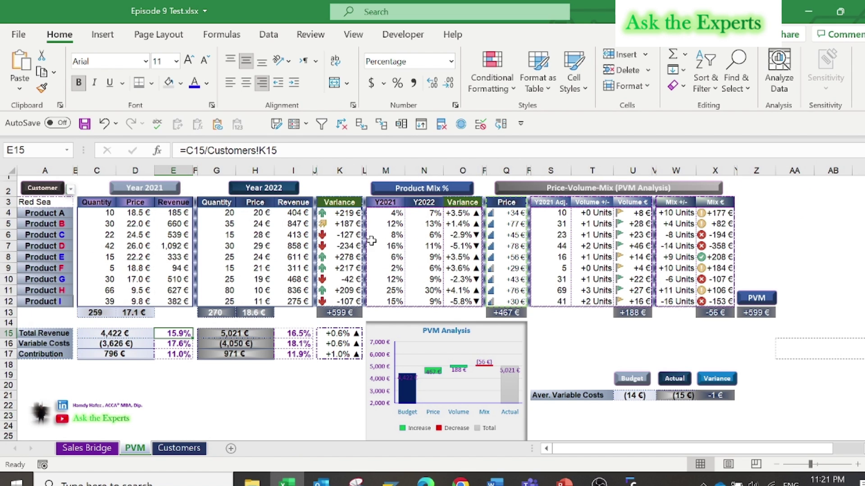
Switch the A3 customer dropdown through Zero Ball and Mondy to Red Sea.
{"action": "left_click", "coordinate": [64, 202]}
{"action": "left_click", "coordinate": [78, 202]}
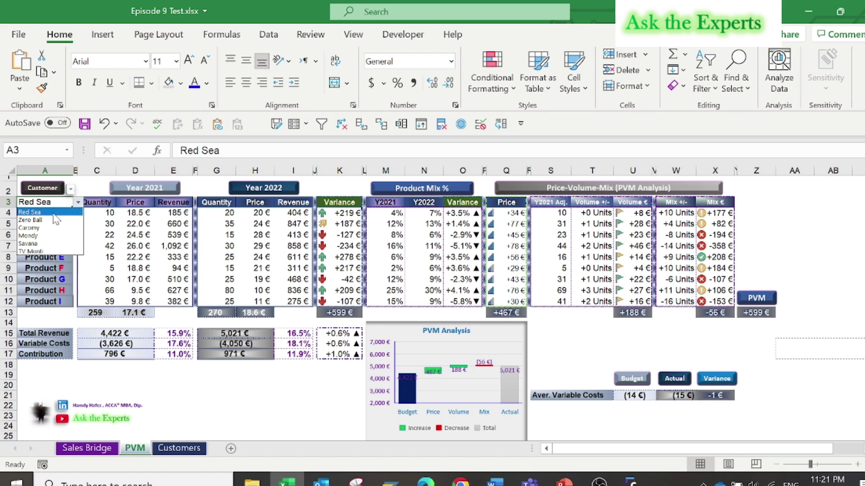
{"action": "left_click", "coordinate": [36, 220]}
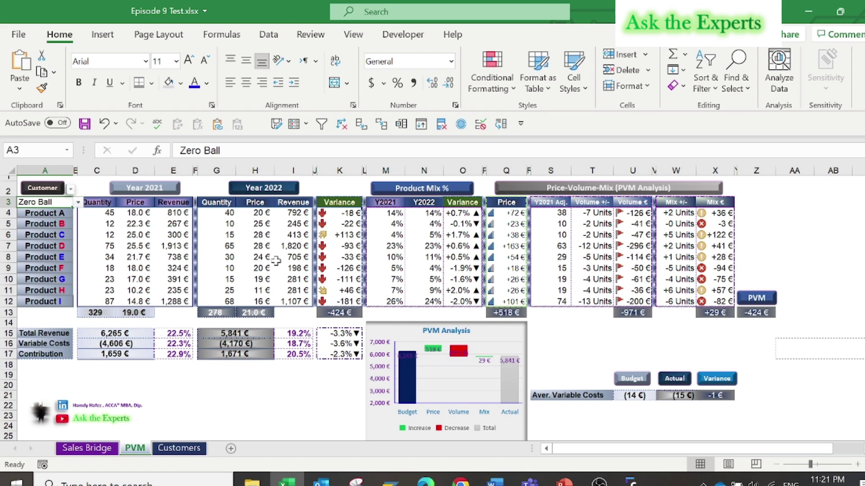
{"action": "left_click", "coordinate": [78, 203]}
{"action": "left_click", "coordinate": [68, 235]}
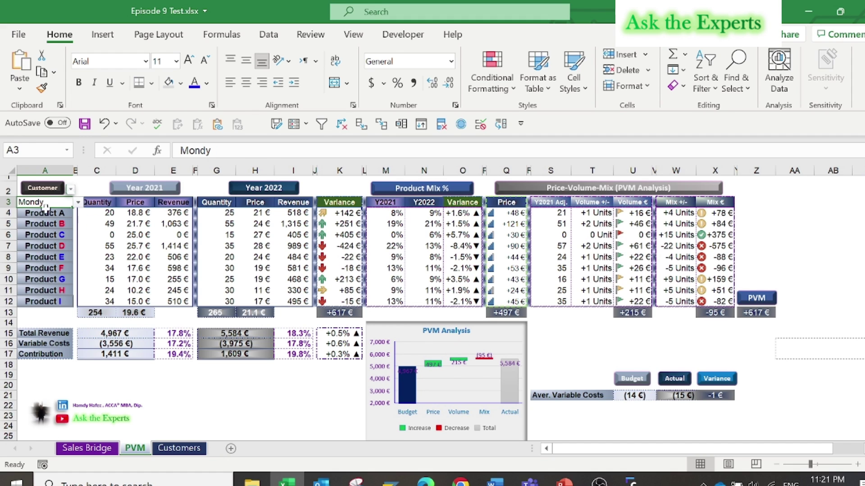
{"action": "left_click", "coordinate": [78, 203]}
{"action": "left_click", "coordinate": [60, 213]}
Inspect C5's SUMPRODUCT budget quantity formula without changing it.
{"action": "left_click", "coordinate": [106, 223]}
{"action": "double_click", "coordinate": [107, 222]}
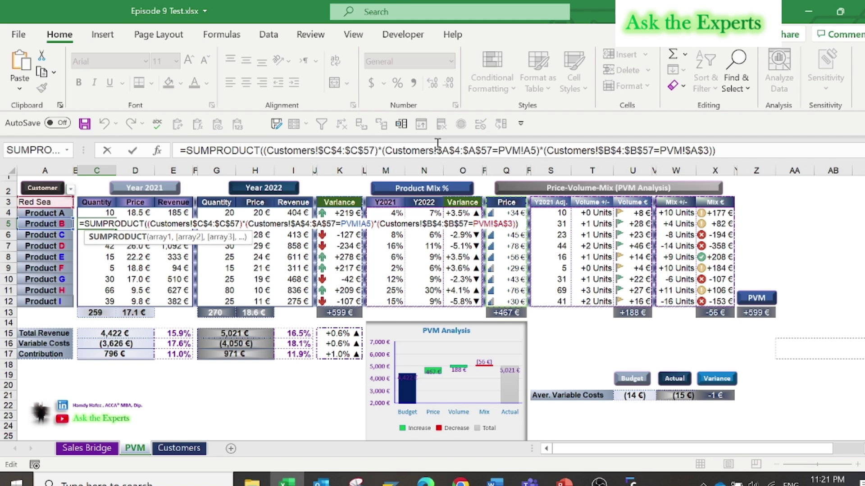
{"action": "key", "text": "Escape"}
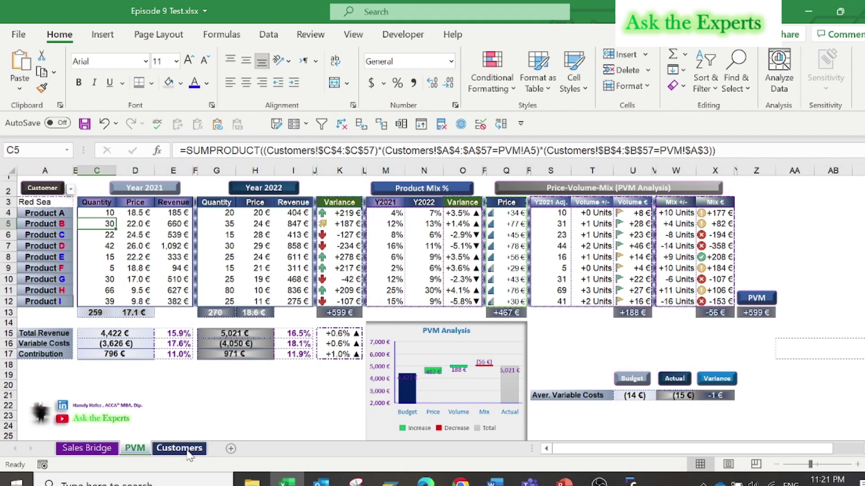
{"action": "left_click", "coordinate": [180, 448]}
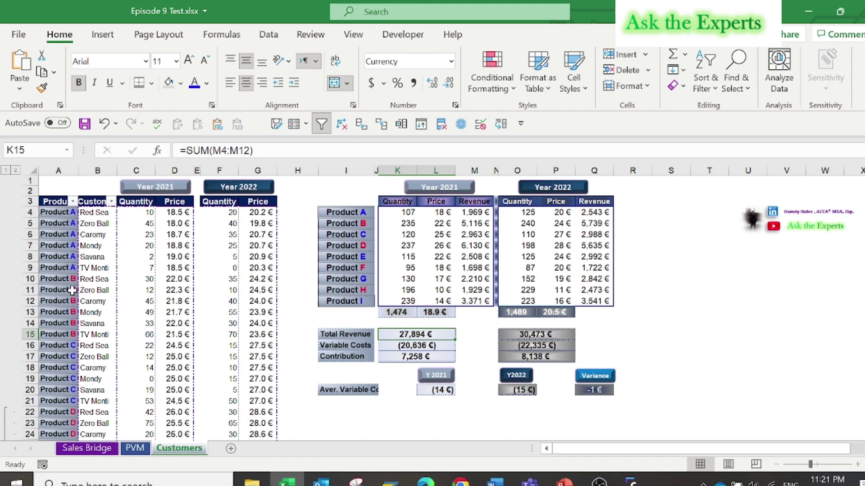
{"action": "left_click", "coordinate": [98, 215]}
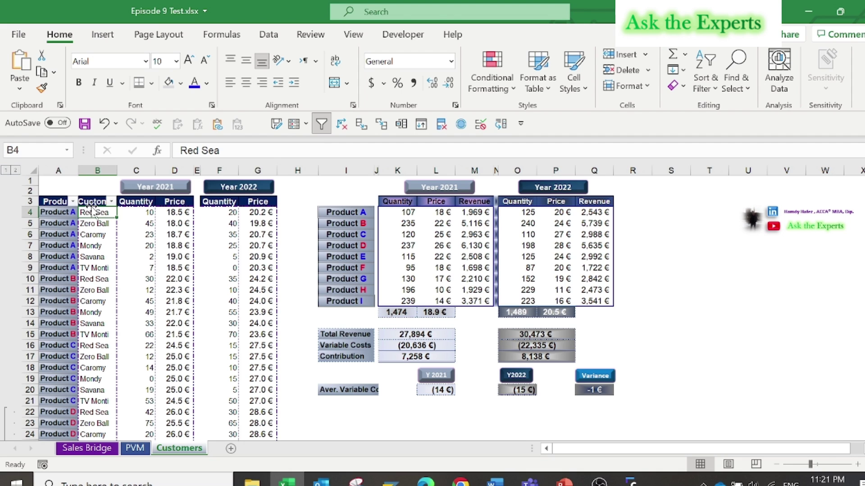
{"action": "left_click", "coordinate": [93, 202]}
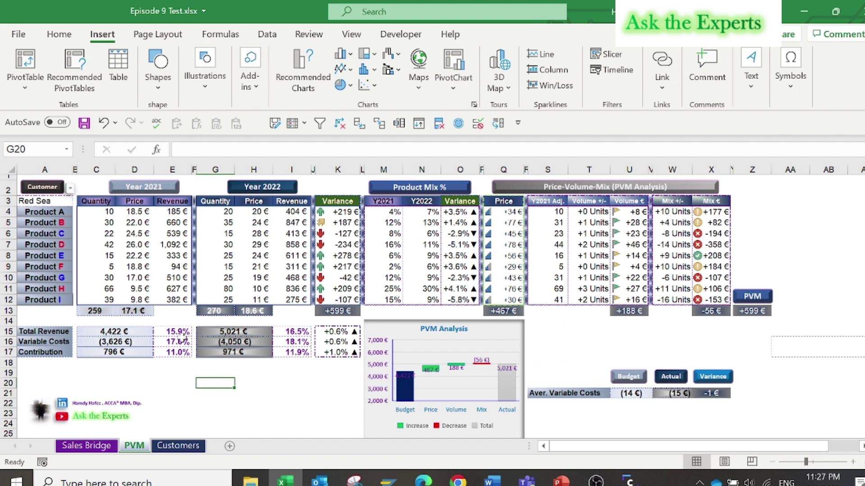
Keep Red Sea in A3 and inspect C5's SUMPRODUCT quantity formula.
{"action": "left_click", "coordinate": [30, 202]}
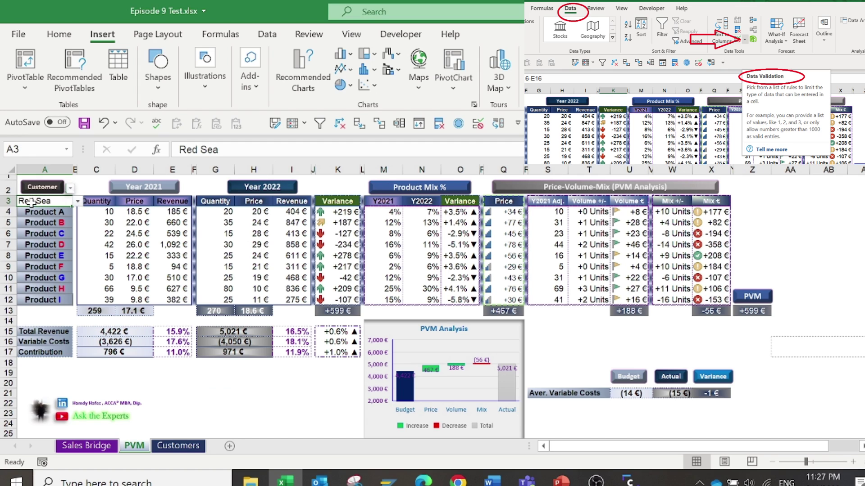
{"action": "left_click", "coordinate": [78, 202]}
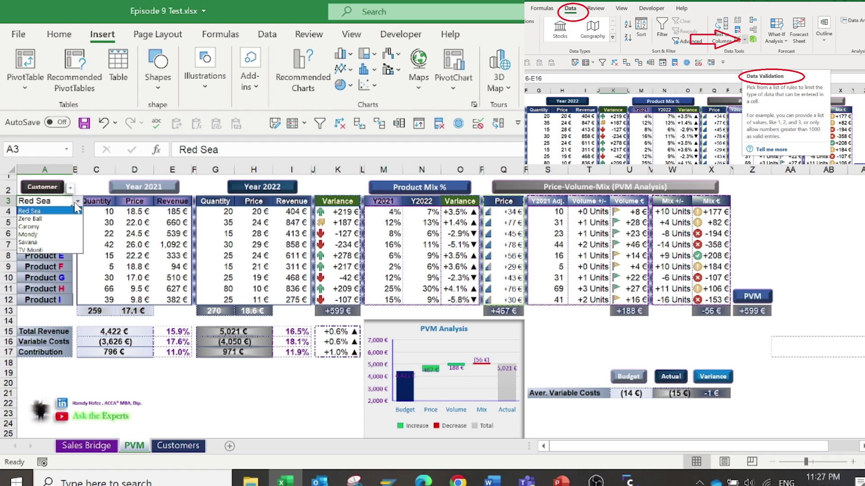
{"action": "left_click", "coordinate": [52, 213]}
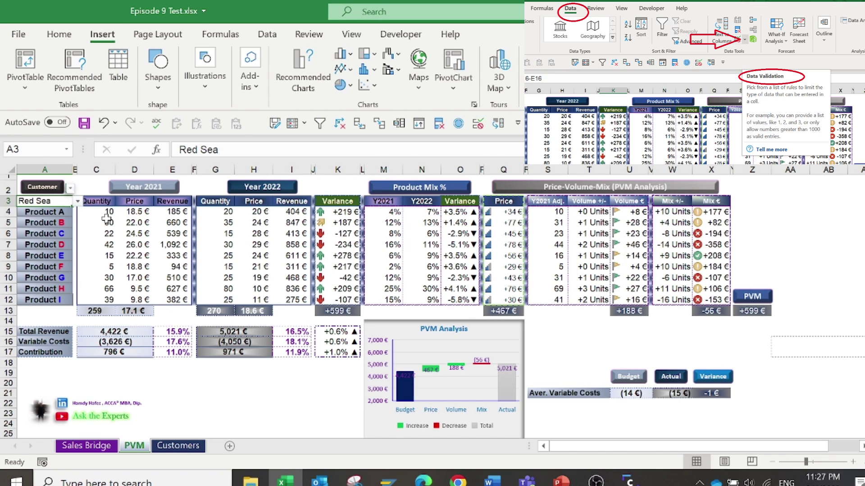
{"action": "left_click", "coordinate": [105, 222]}
{"action": "double_click", "coordinate": [103, 223]}
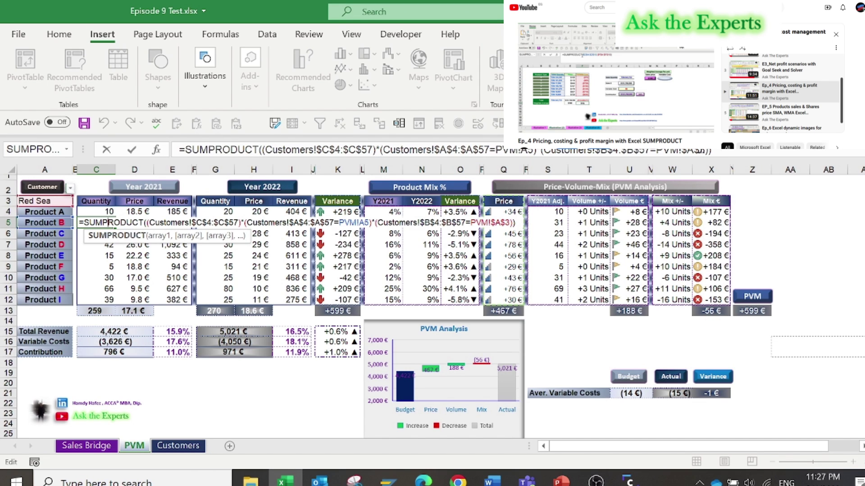
{"action": "key", "text": "ctrl+Return"}
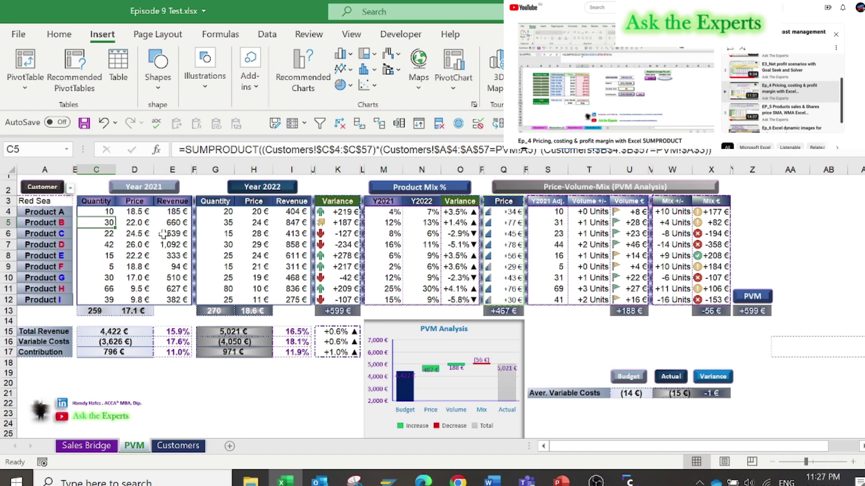
Inspect the D5 and H5 price lookups and X5's Product B mix amount.
{"action": "left_click", "coordinate": [144, 222]}
{"action": "double_click", "coordinate": [145, 222]}
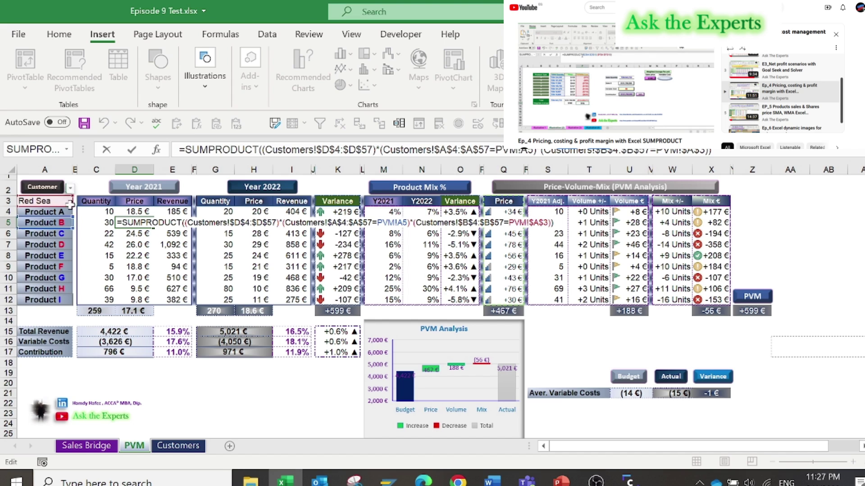
{"action": "key", "text": "ctrl+Return"}
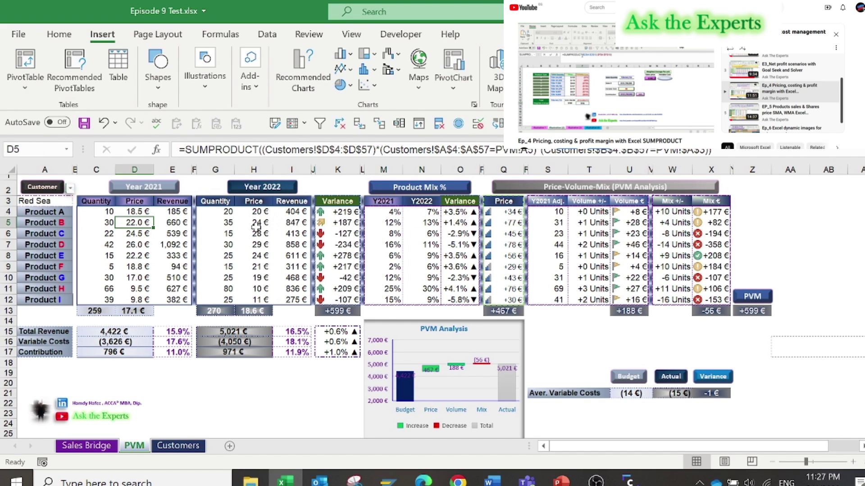
{"action": "left_click", "coordinate": [256, 227]}
{"action": "double_click", "coordinate": [257, 227]}
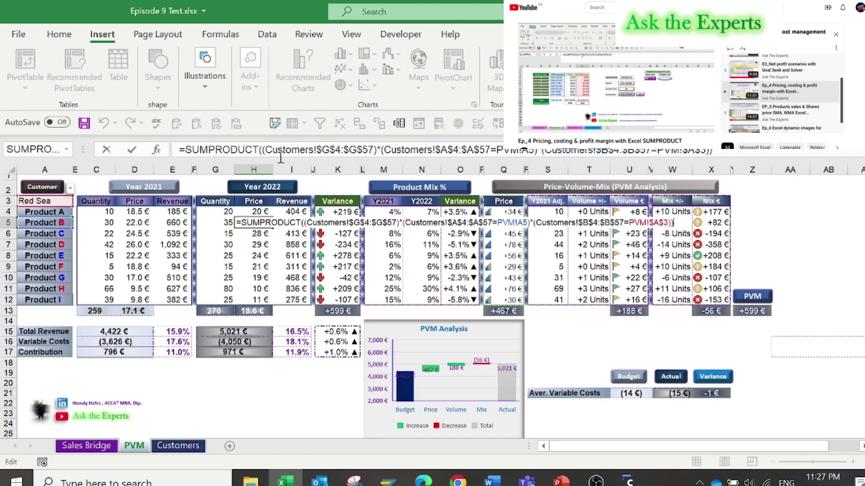
{"action": "key", "text": "Escape"}
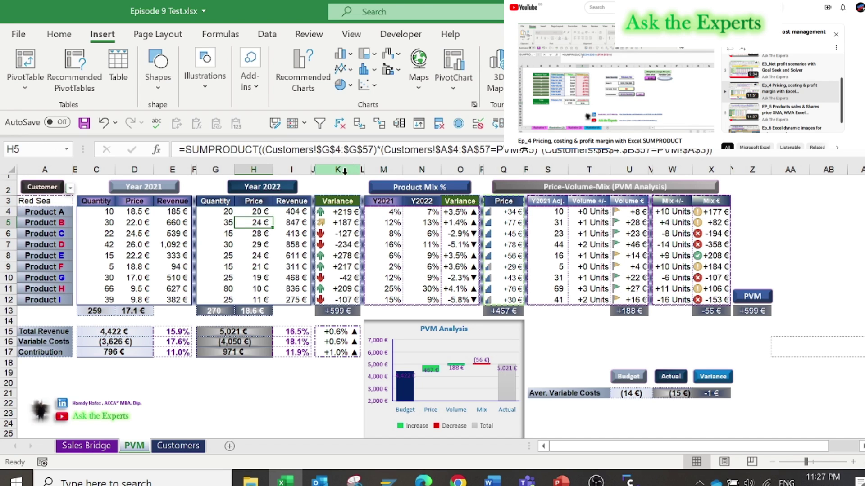
{"action": "left_click", "coordinate": [706, 223]}
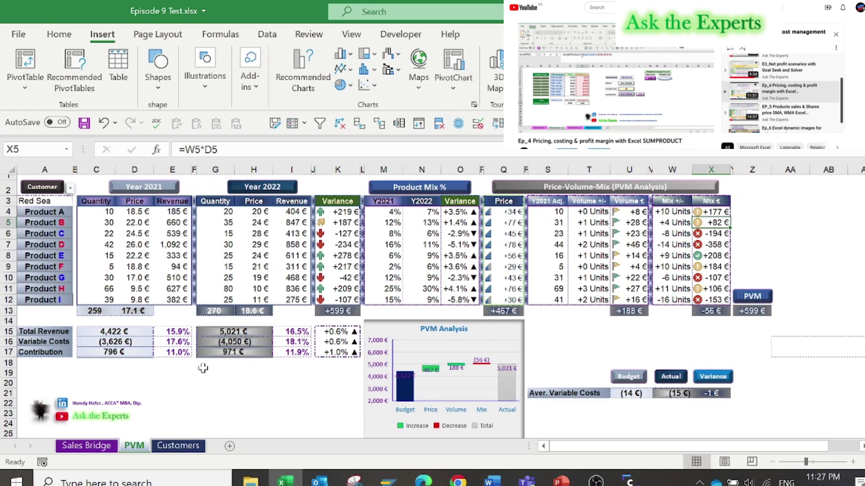
On the PVM sheet, switch the A3 customer dropdown to Zero Ball.
{"action": "left_click", "coordinate": [102, 446]}
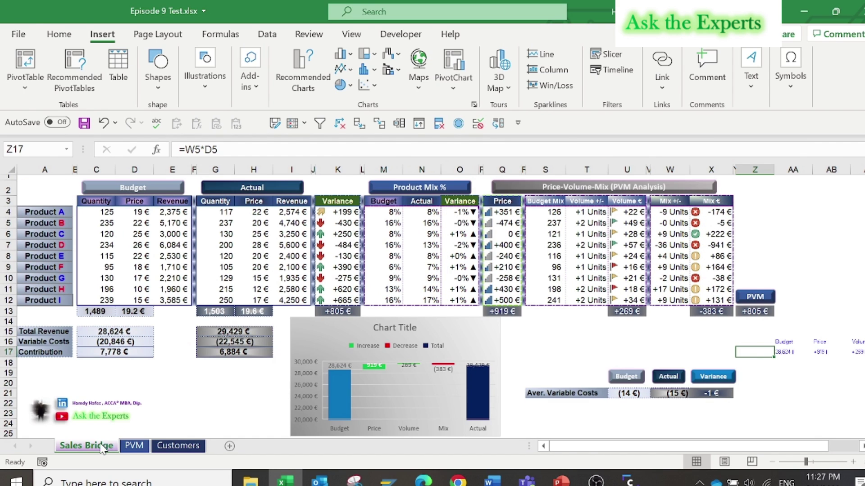
{"action": "left_click", "coordinate": [130, 446]}
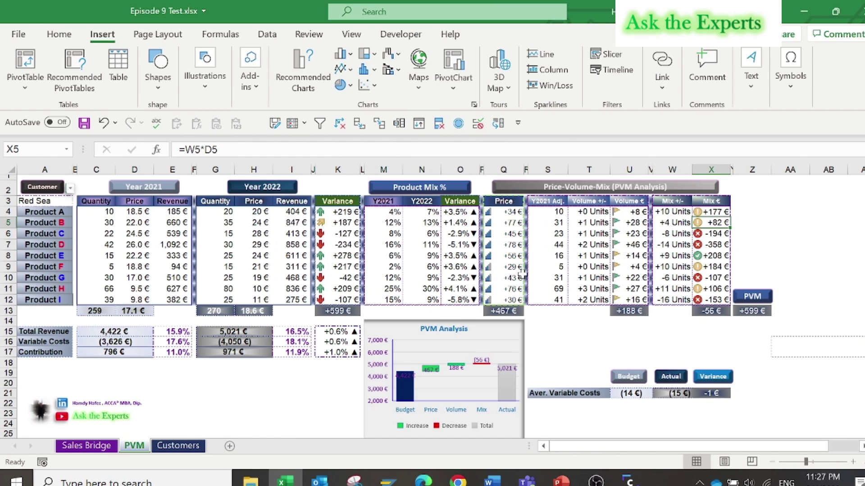
{"action": "left_click", "coordinate": [65, 201]}
{"action": "left_click", "coordinate": [78, 201]}
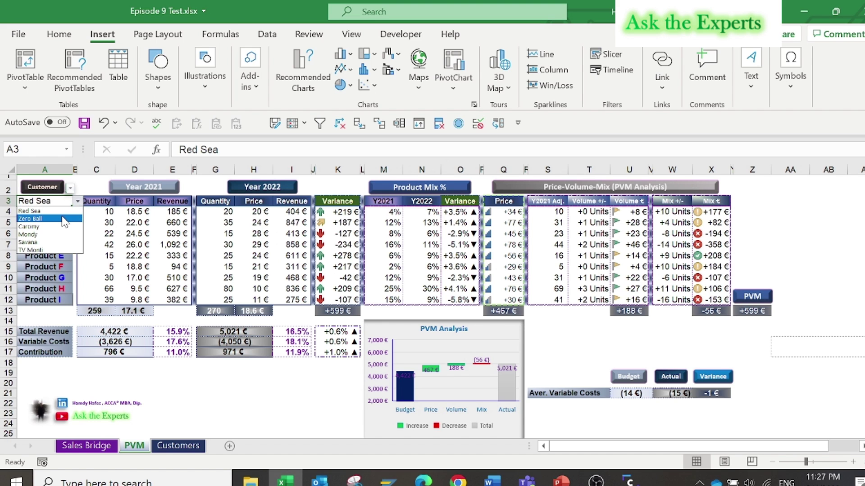
{"action": "left_click", "coordinate": [64, 219]}
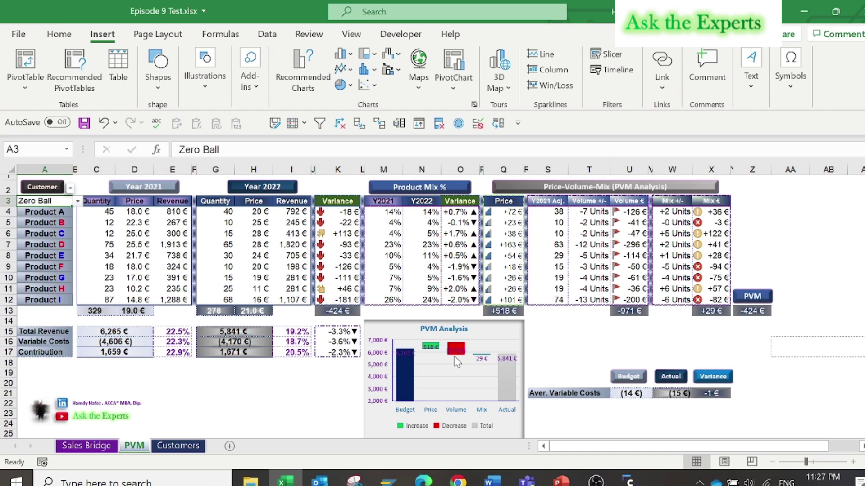
Set the A3 customer dropdown back to Red Sea.
{"action": "left_click", "coordinate": [77, 201]}
{"action": "scroll", "coordinate": [41, 226], "scroll_direction": "up", "scroll_amount": 3}
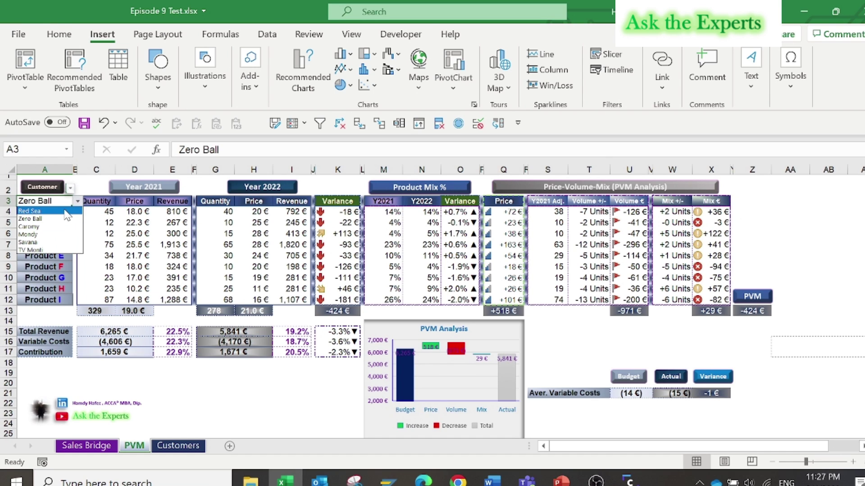
{"action": "left_click", "coordinate": [40, 217]}
Inspect E15's share formula =C15/Customers!K15 unchanged, then view the Customers sheet totals.
{"action": "left_click", "coordinate": [177, 332]}
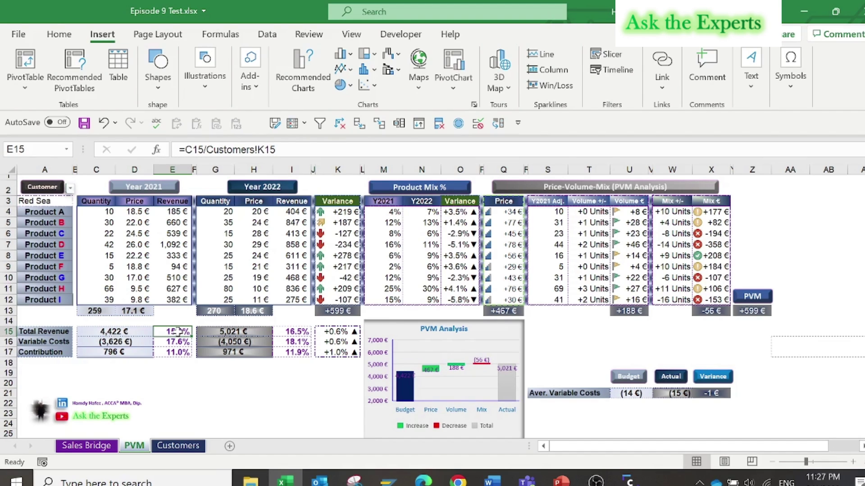
{"action": "double_click", "coordinate": [177, 332]}
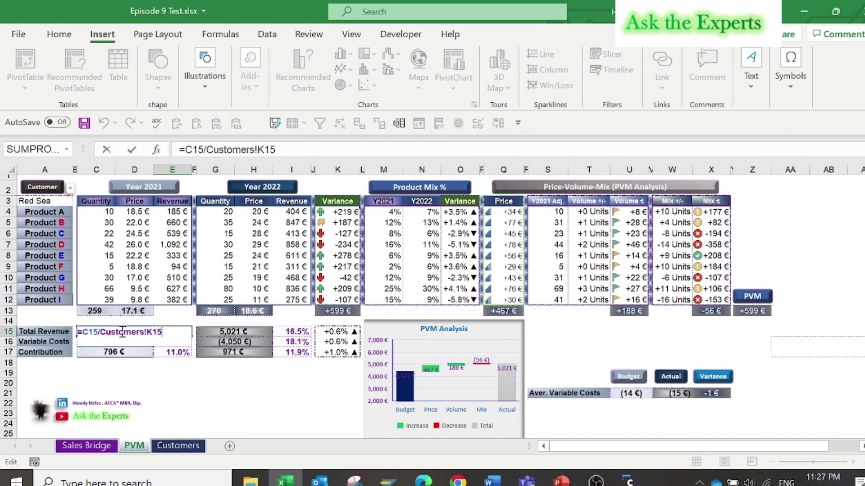
{"action": "key", "text": "Escape"}
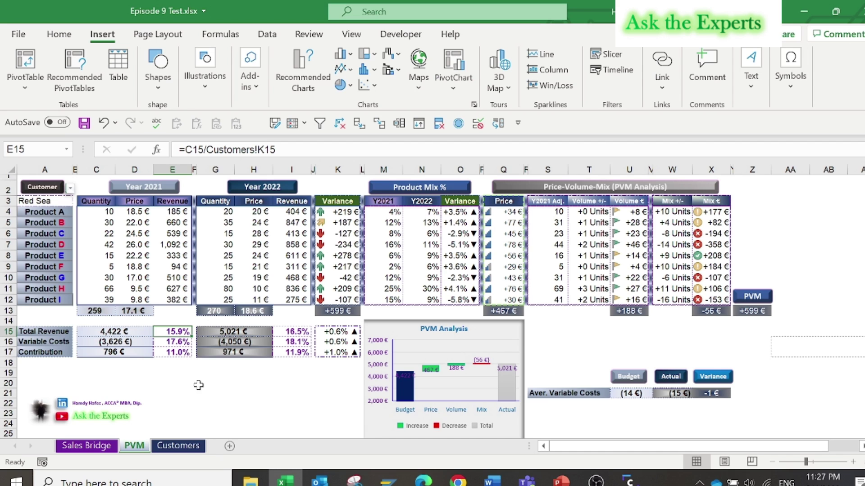
{"action": "left_click", "coordinate": [192, 446]}
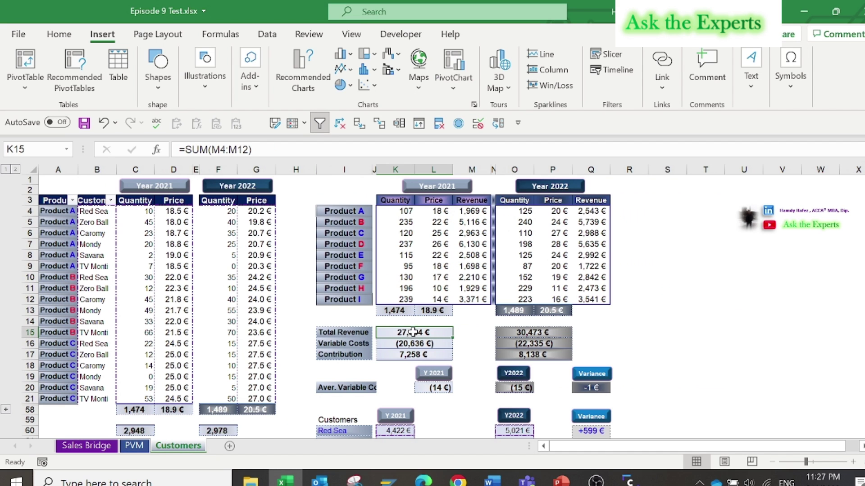
On PVM, check E17 and K17, and view K16's formula =I16-E16 without editing it.
{"action": "left_click", "coordinate": [134, 446]}
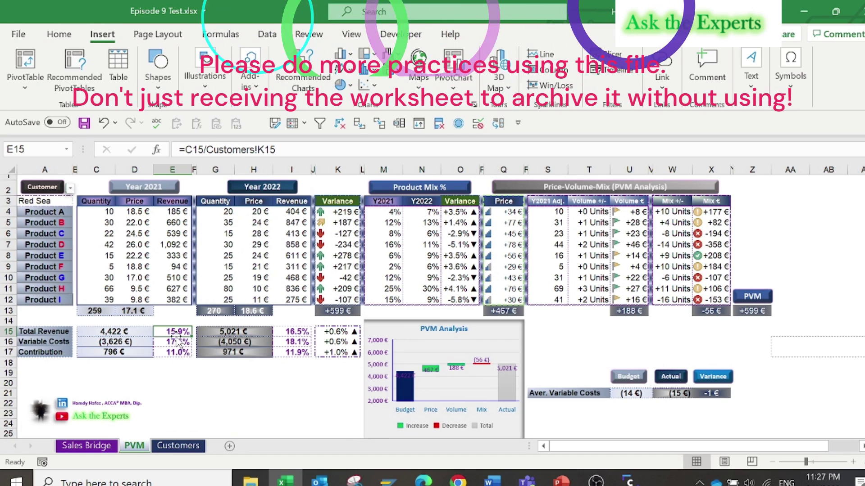
{"action": "left_click", "coordinate": [186, 353]}
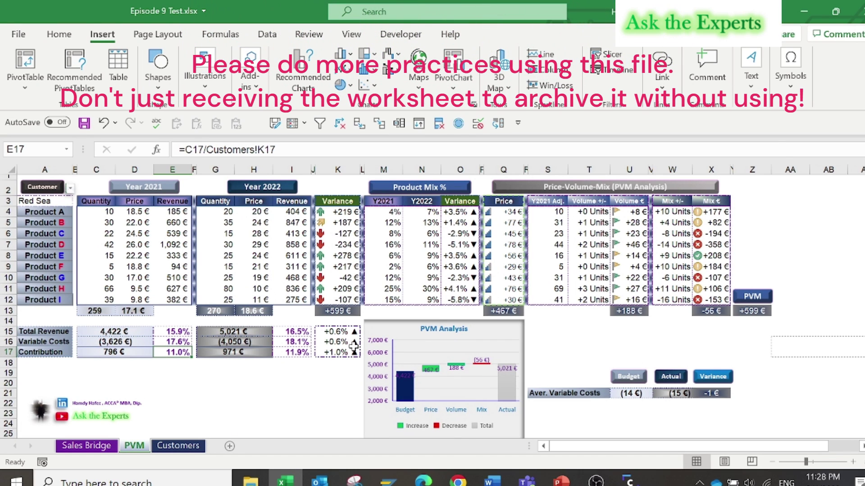
{"action": "left_click", "coordinate": [342, 352]}
{"action": "left_click", "coordinate": [342, 342]}
{"action": "key", "text": "F2"}
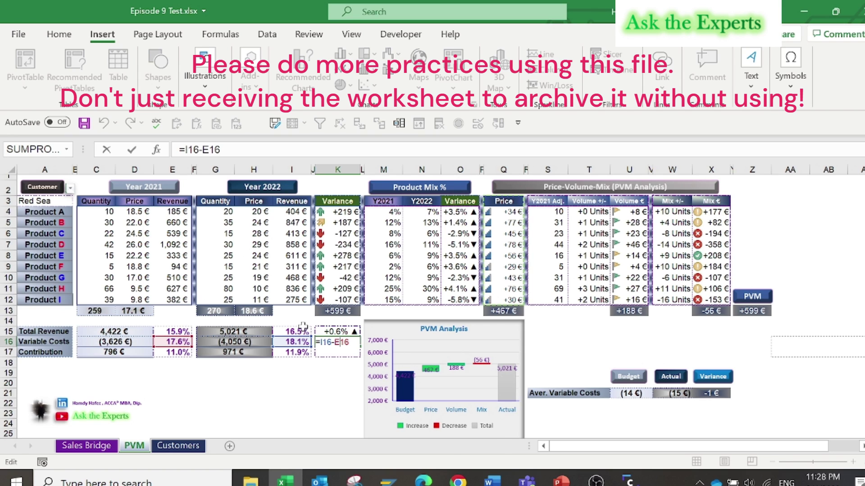
{"action": "key", "text": "Escape"}
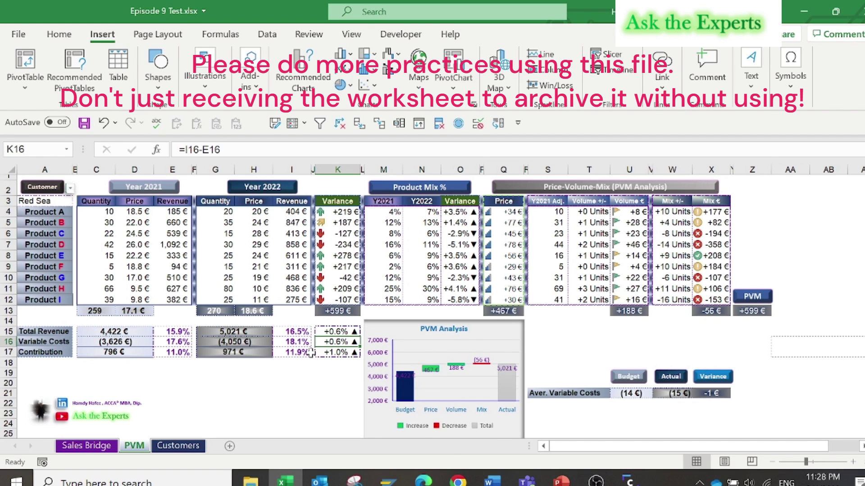